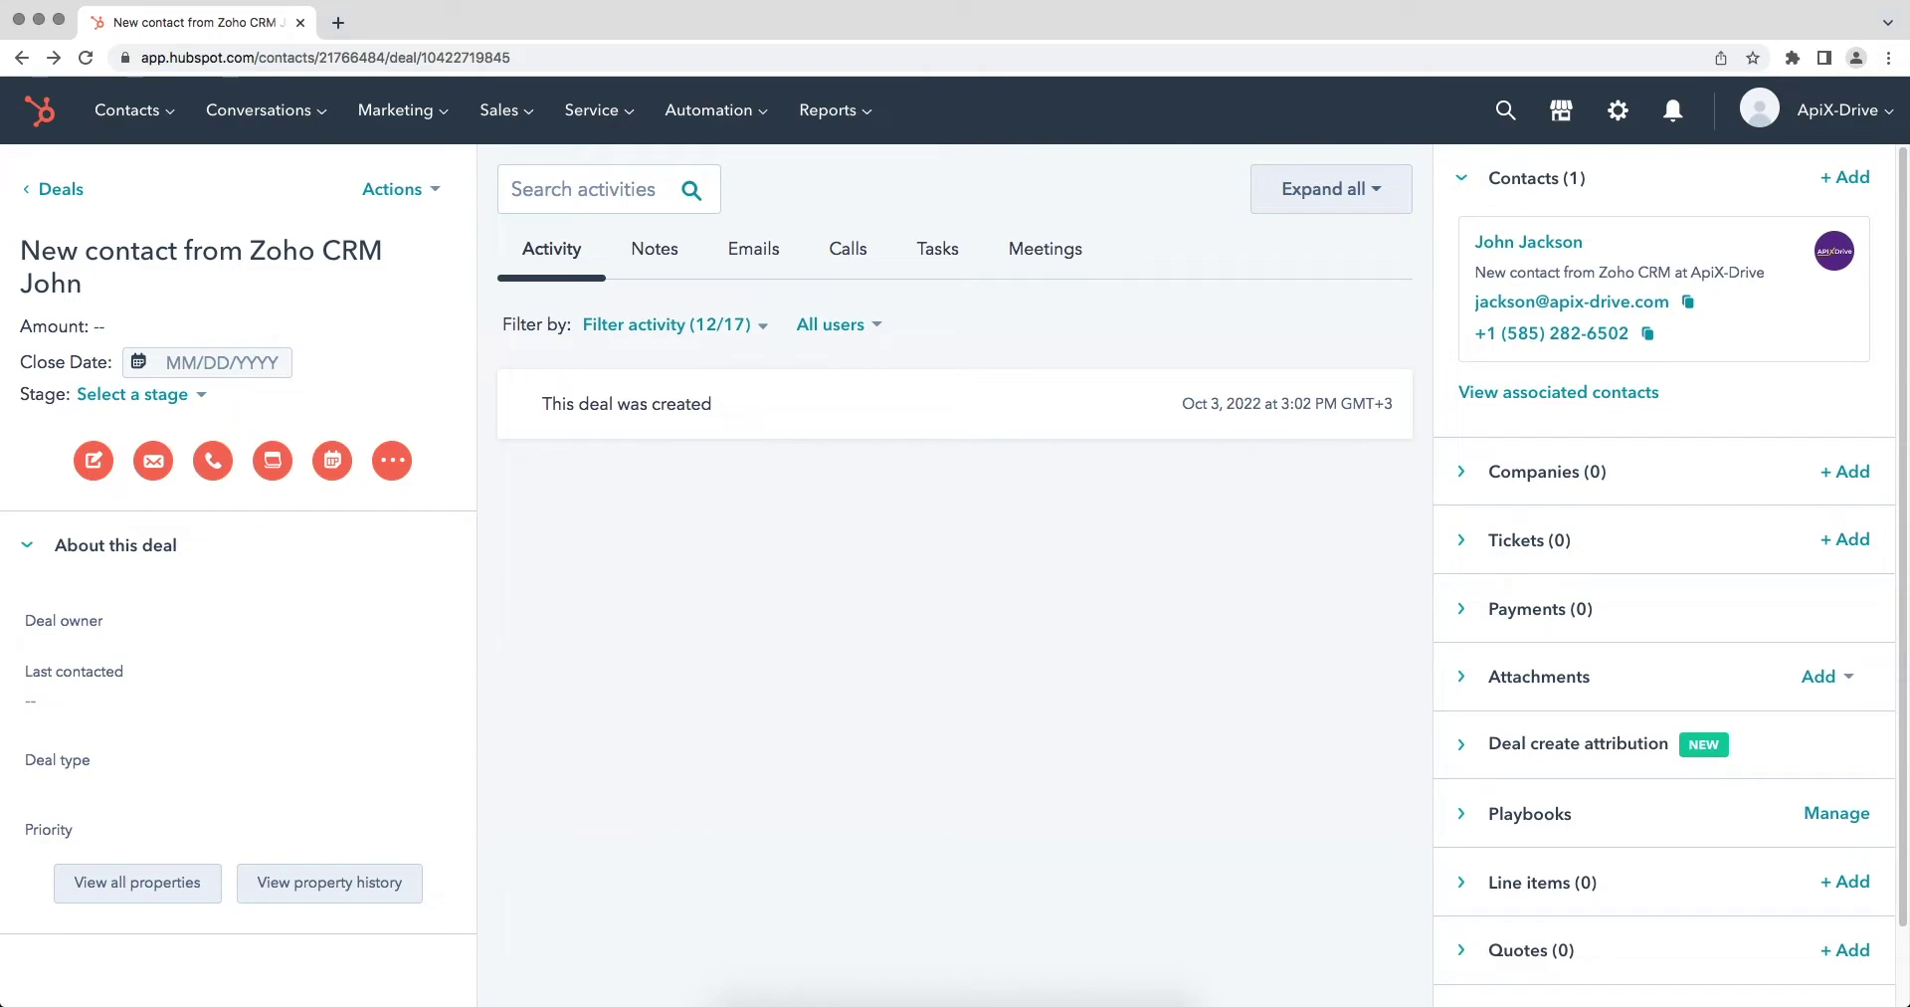
Step: Open the HubSpot deal's full property list and scroll through its values
click(109, 884)
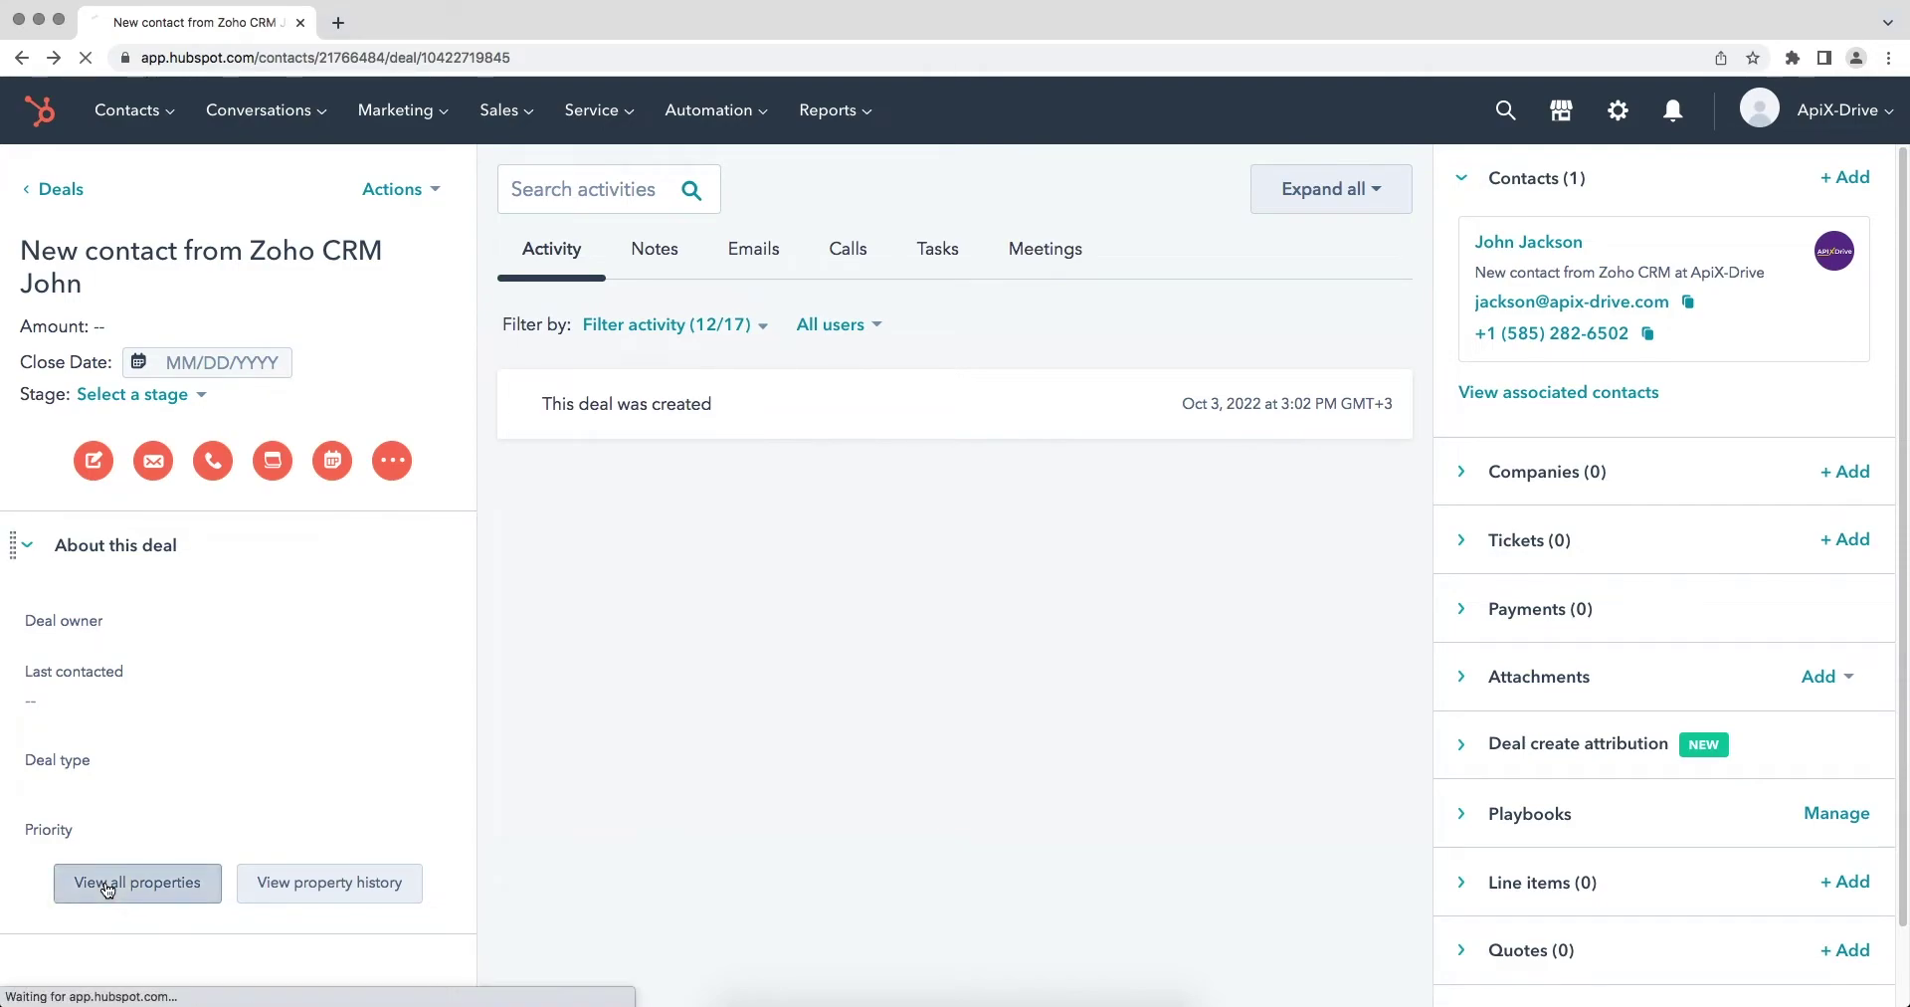
scroll(107, 890, down, 3)
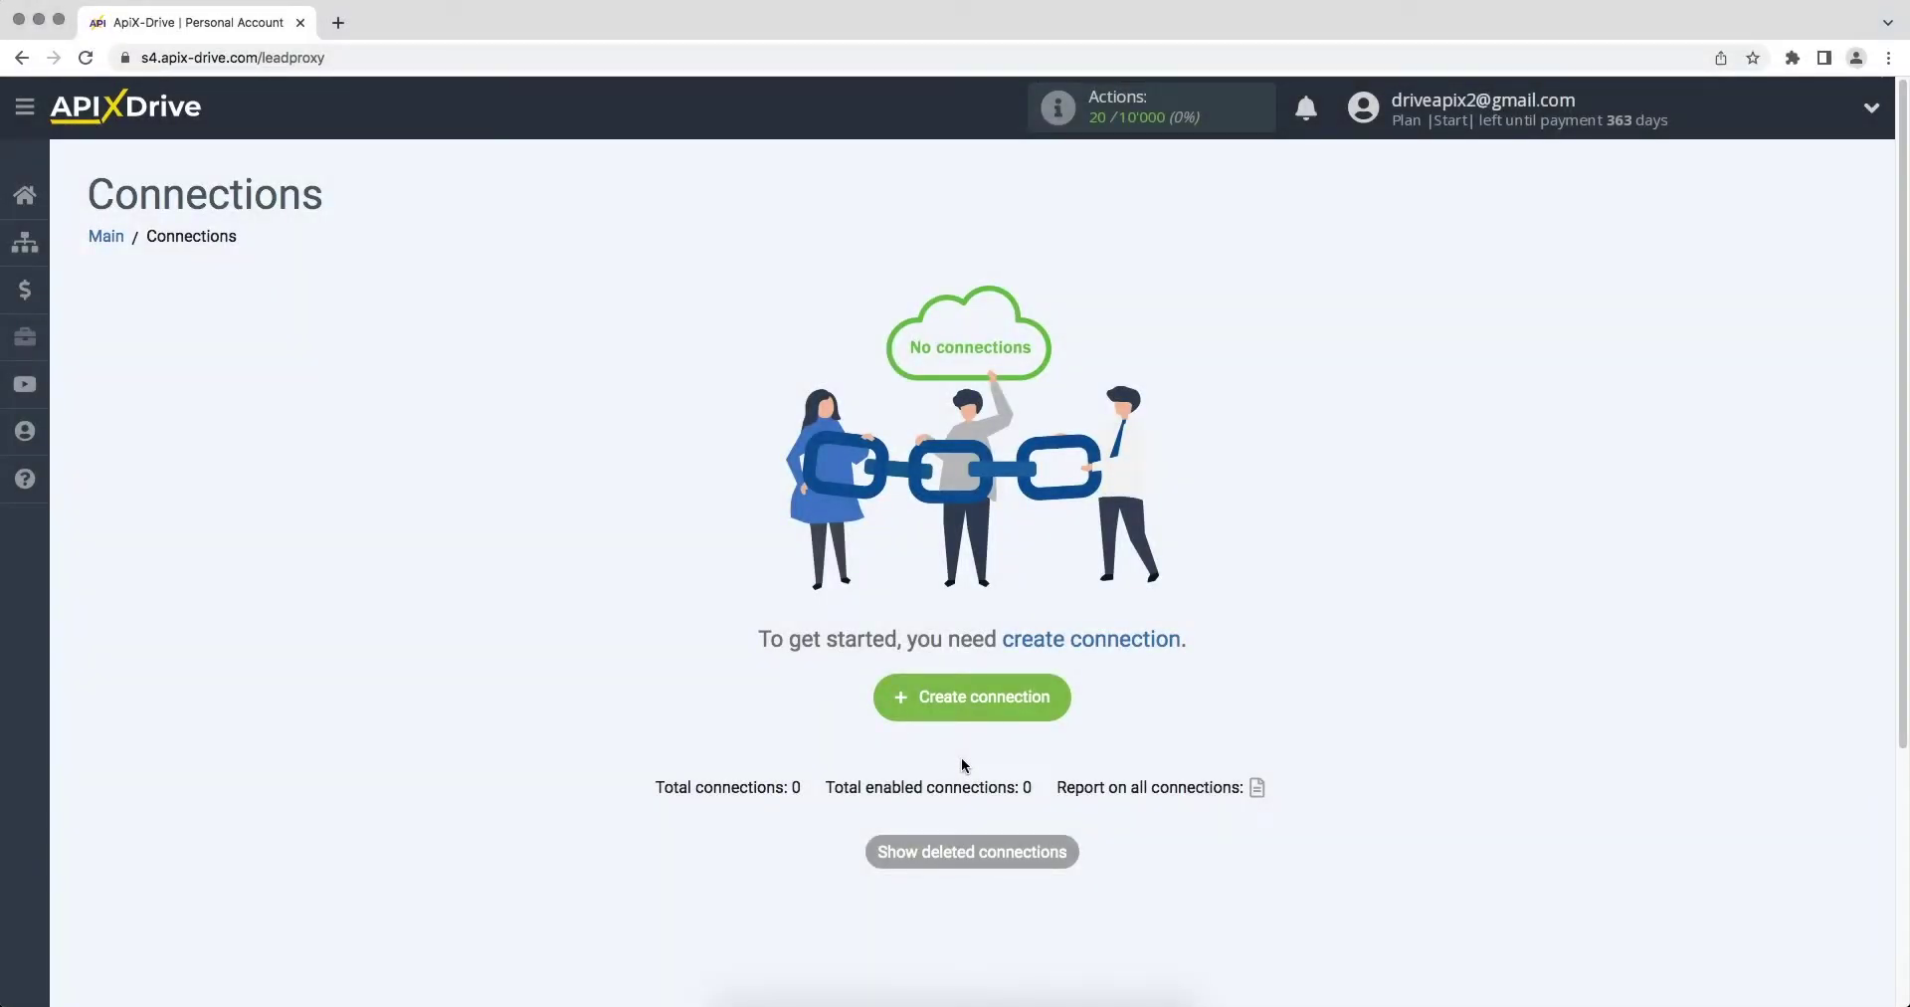
Step: Create a new connection with Zoho CRM as the data source system
click(908, 702)
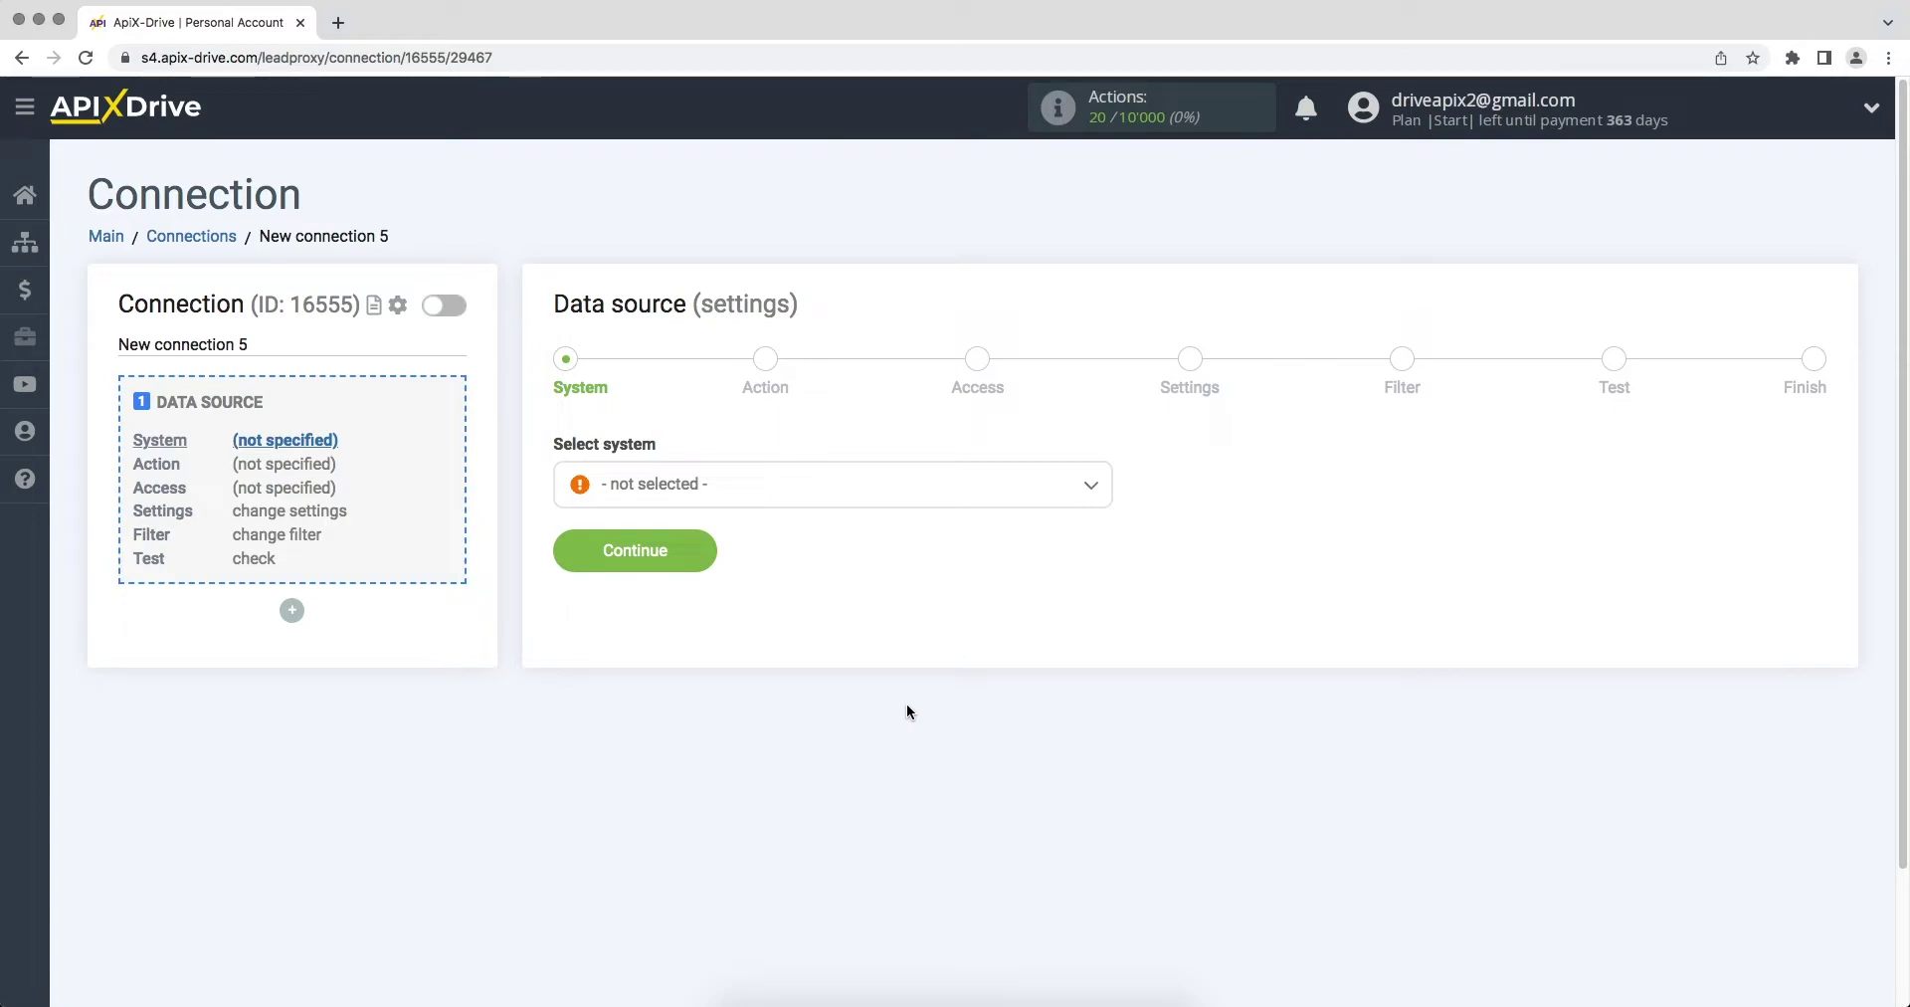
click(985, 484)
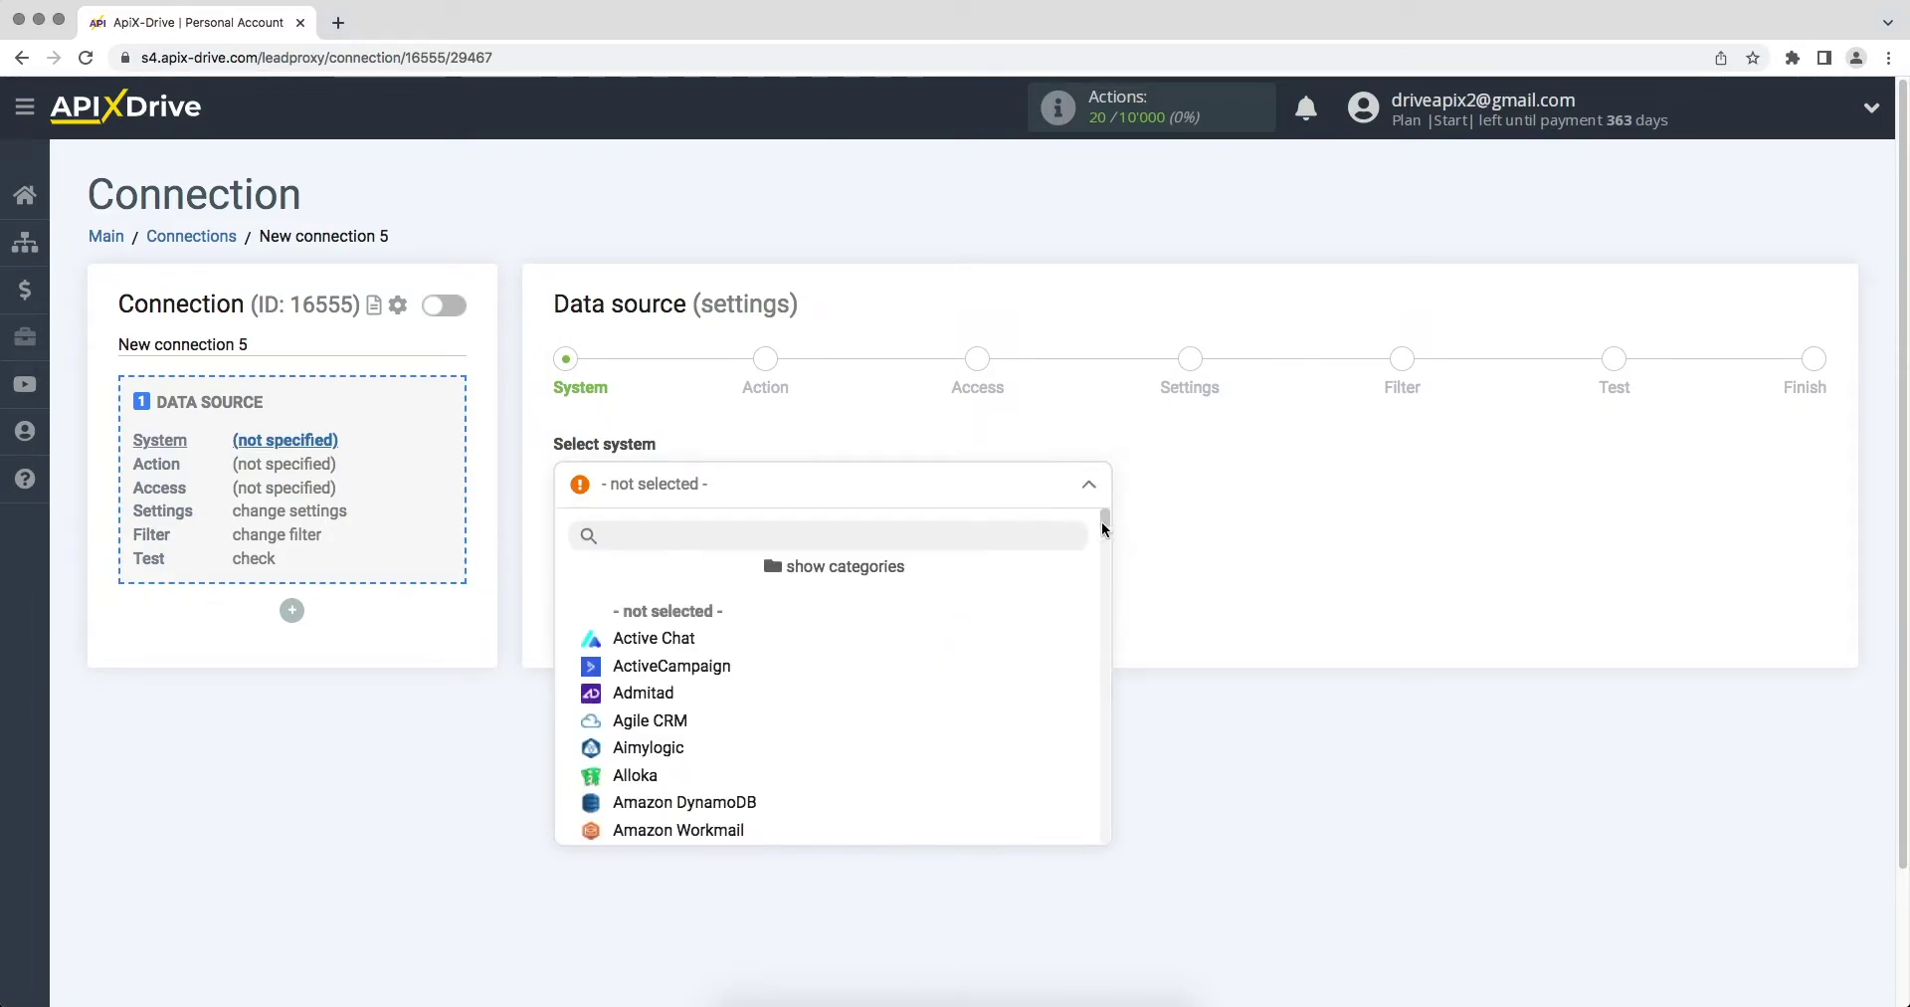
drag(1104, 528, 1119, 836)
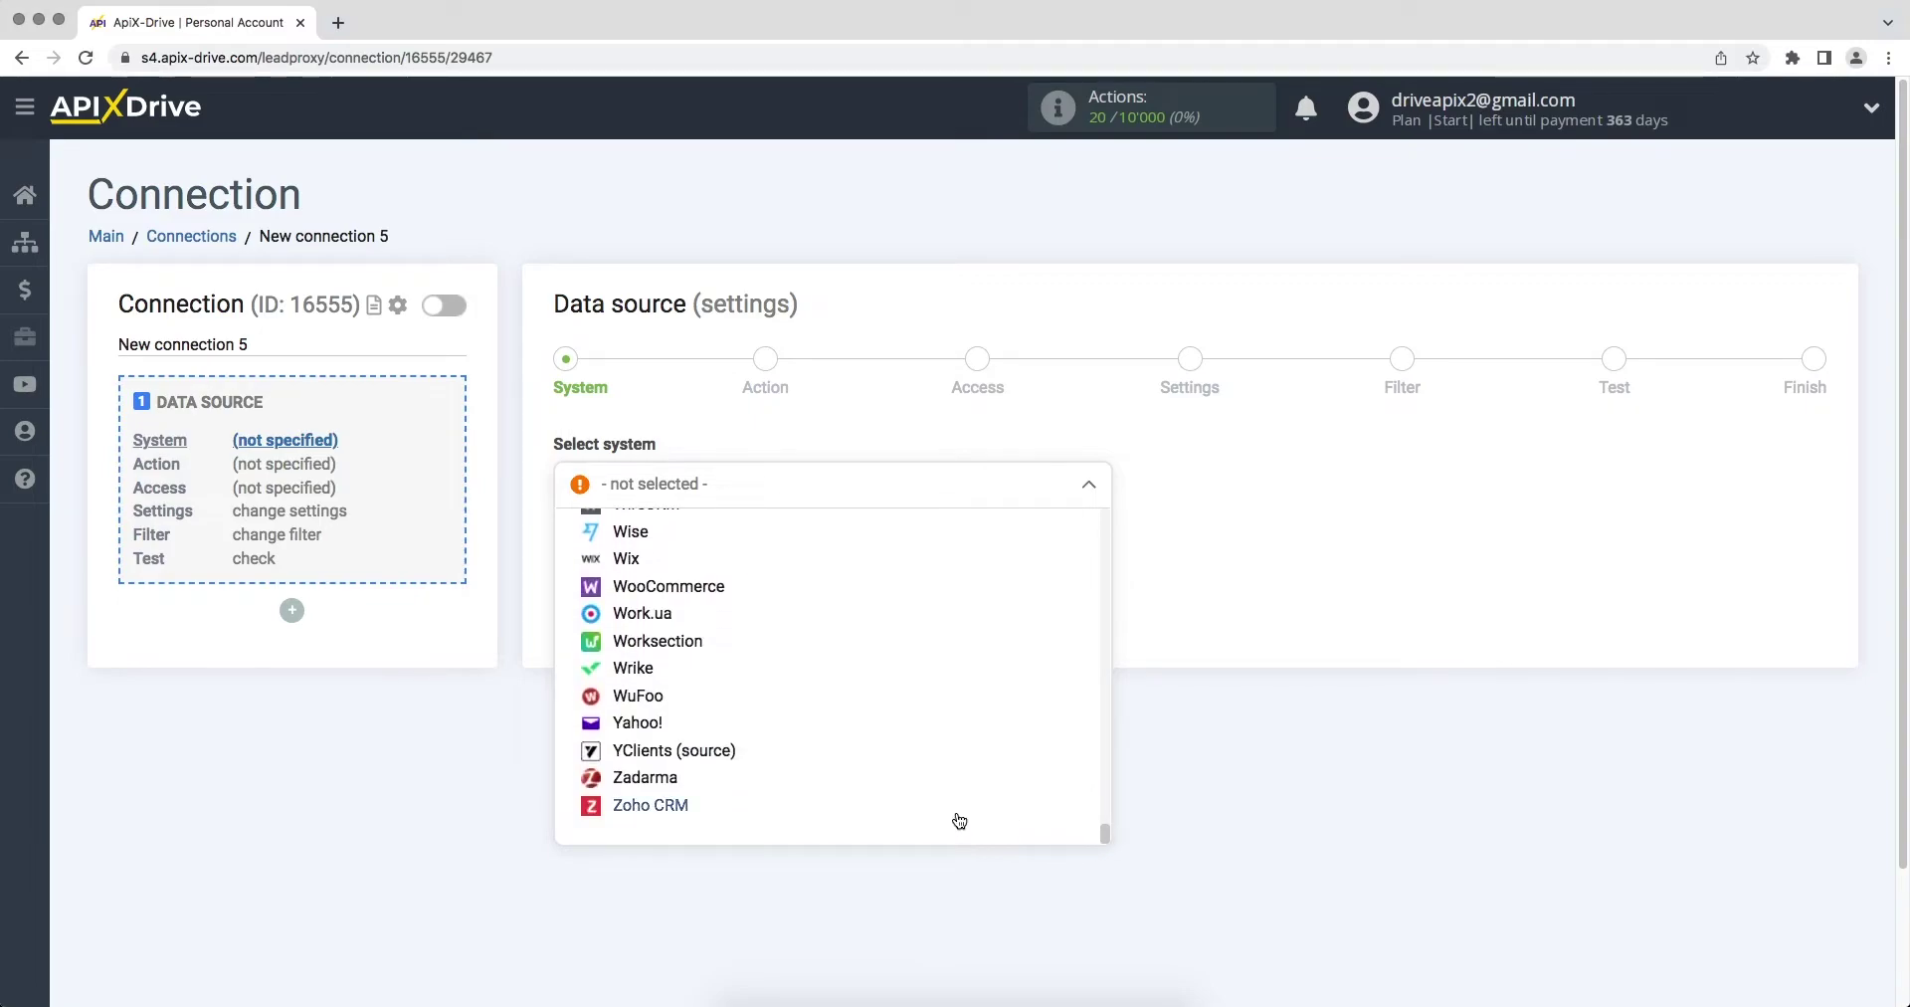
click(697, 806)
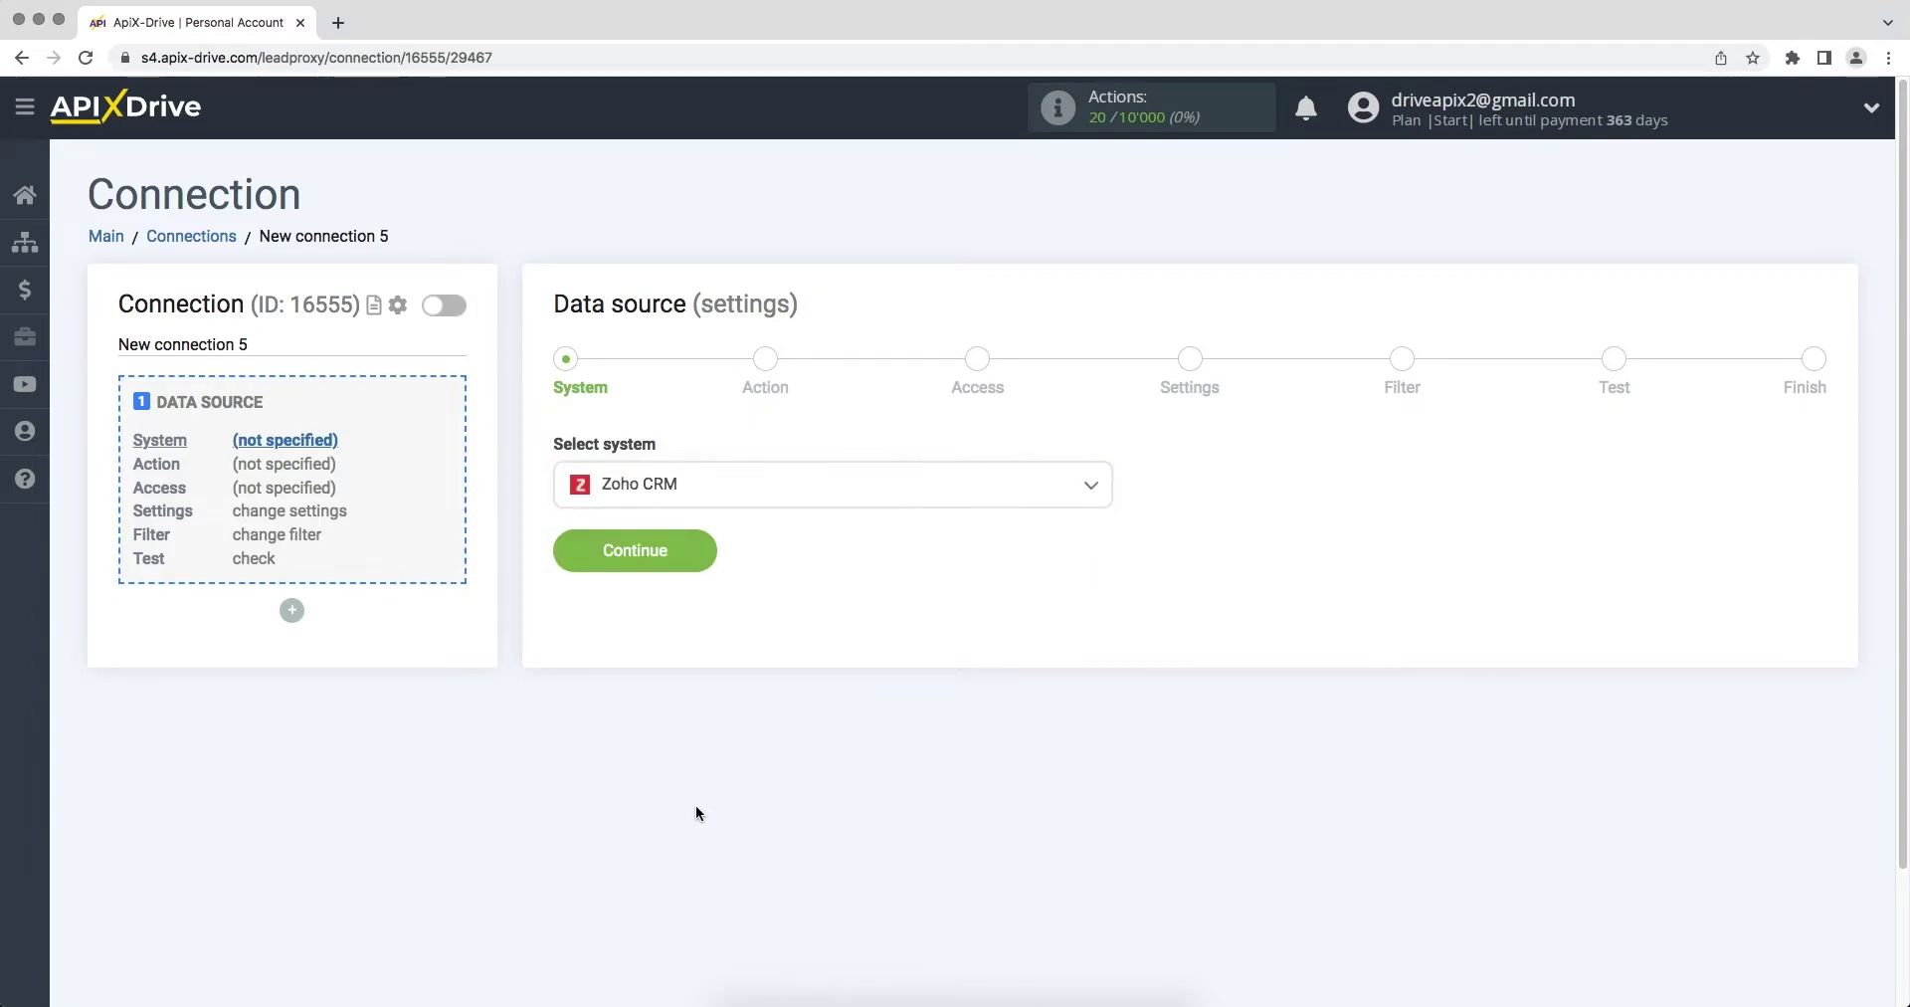
click(578, 565)
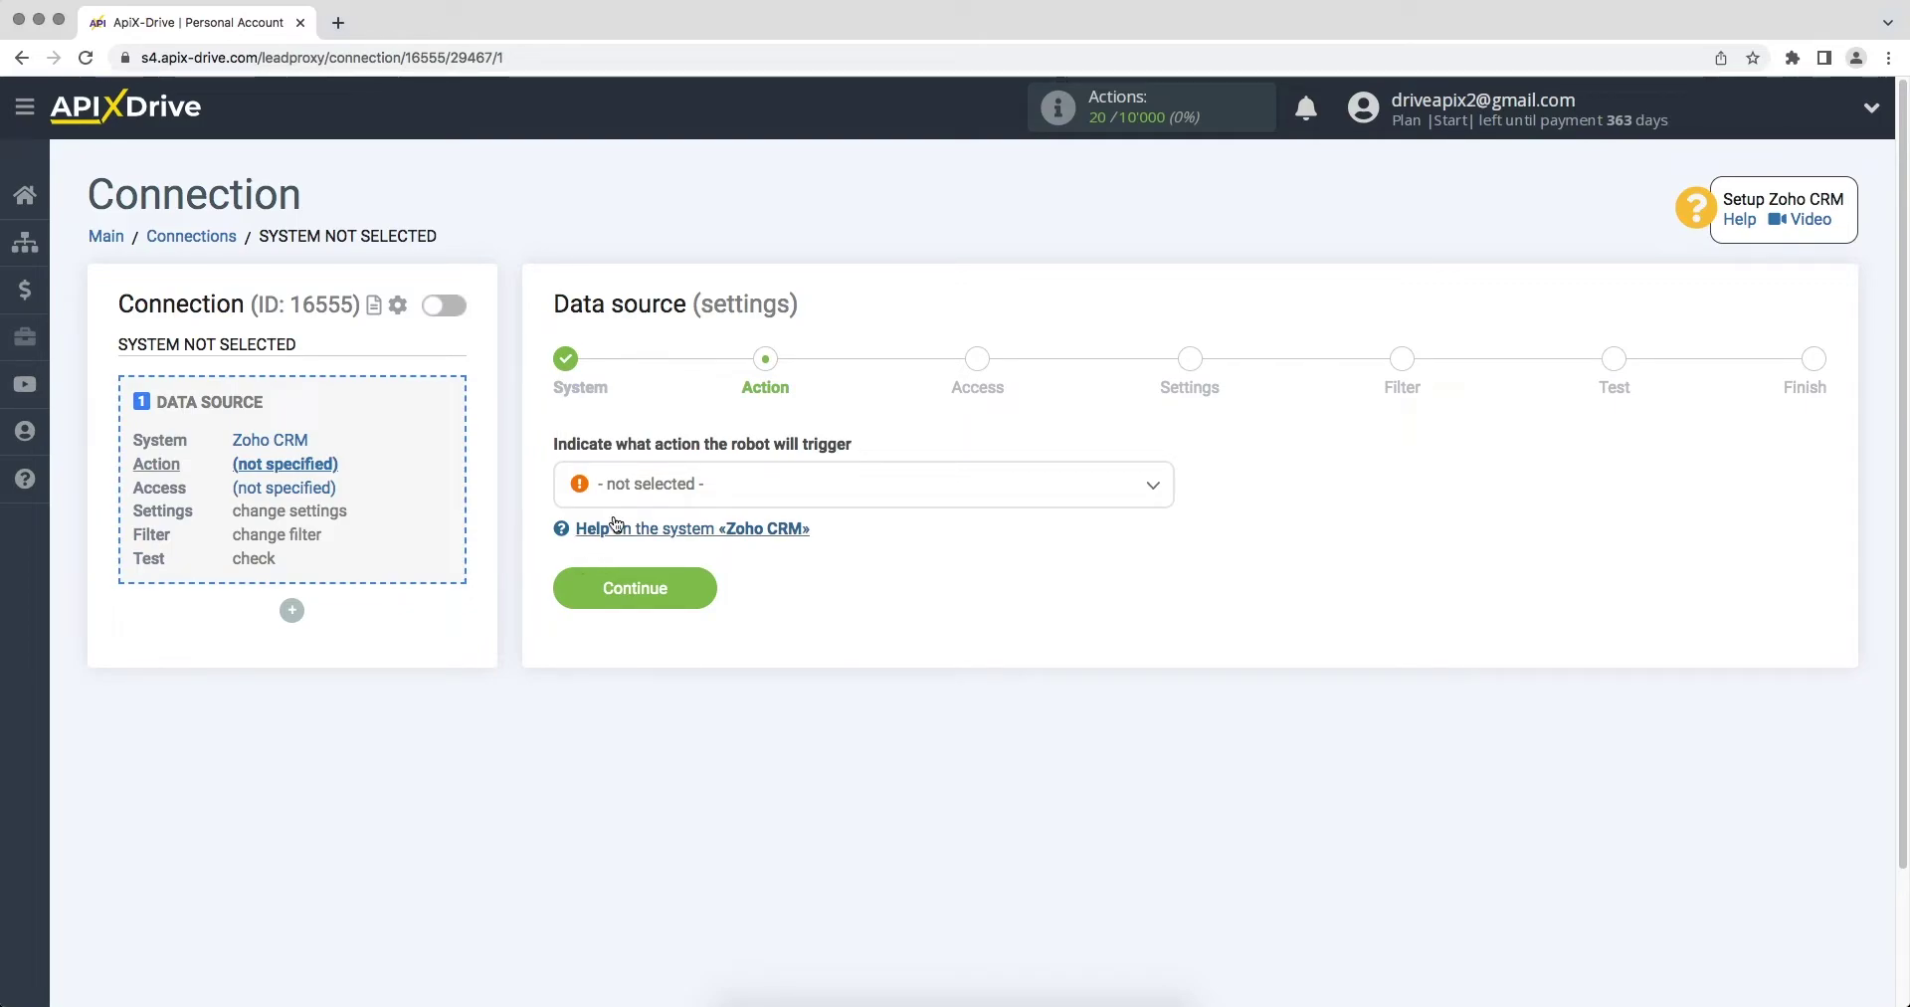
Step: Set the Zoho CRM trigger action to Get CONTACTS (new) and begin connecting the Zoho account
click(629, 487)
click(631, 606)
click(569, 585)
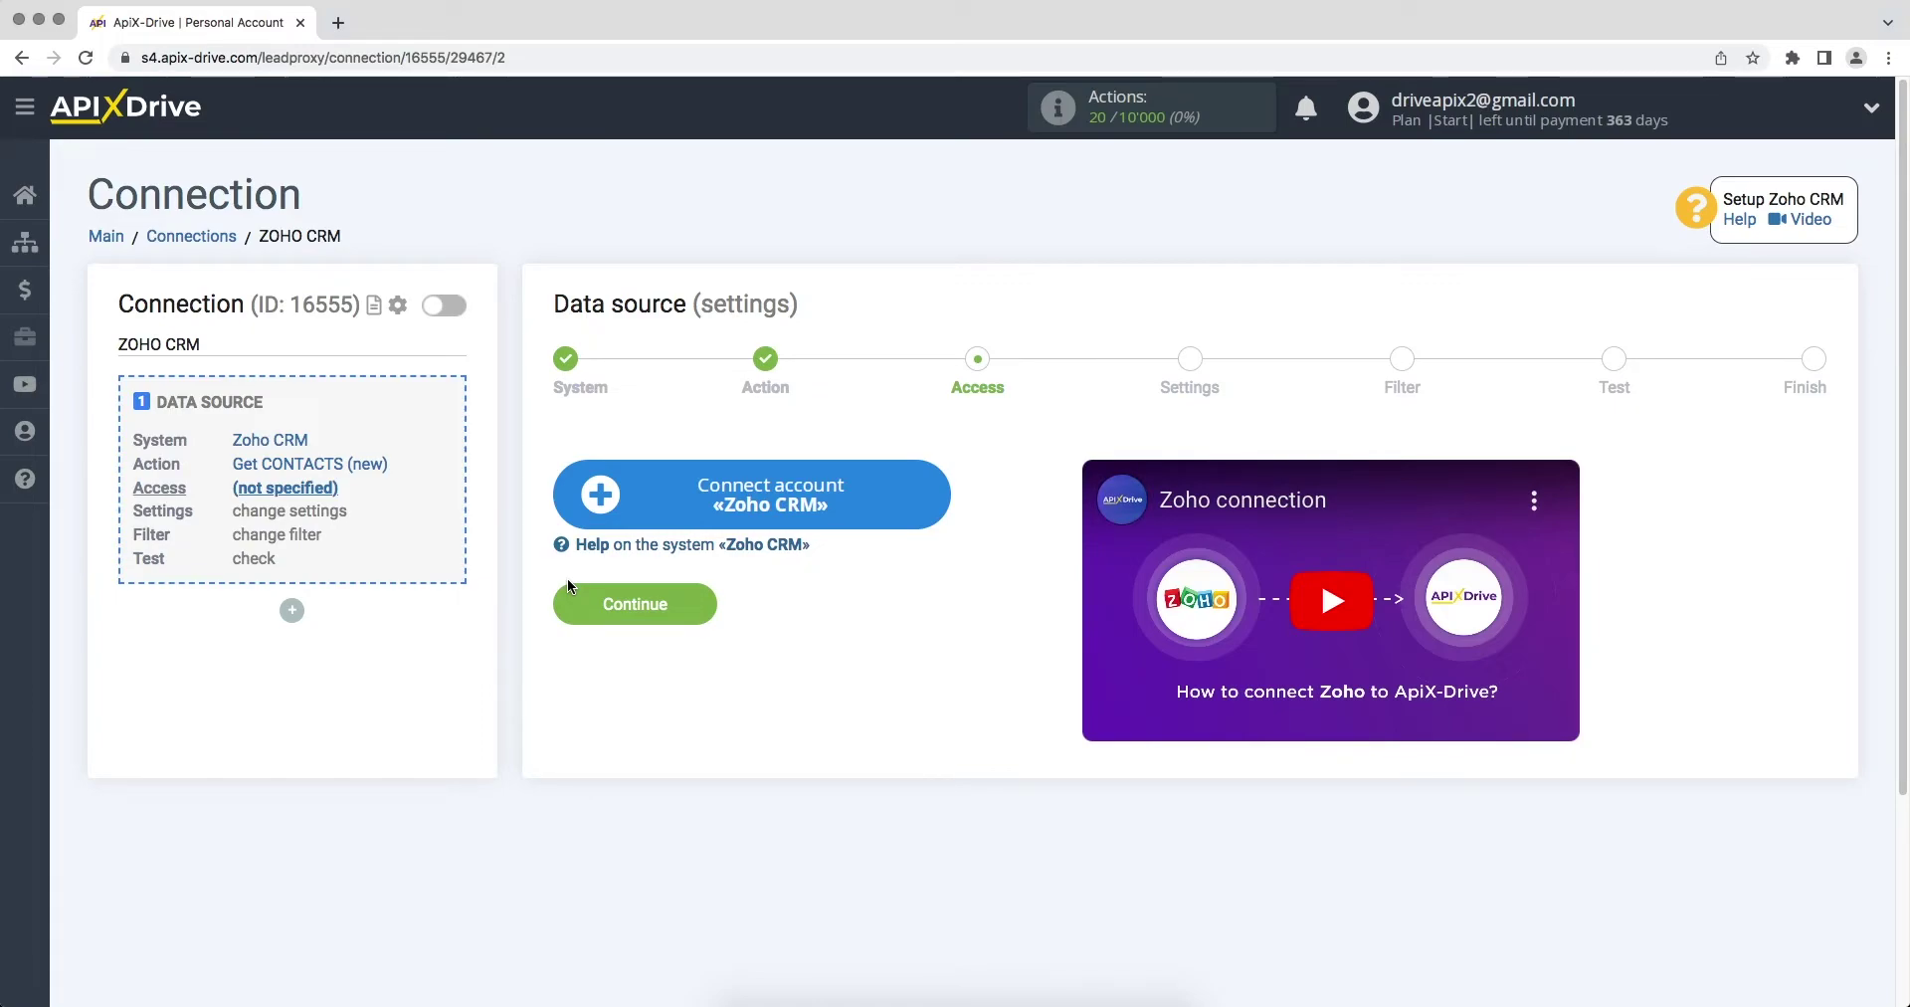
click(615, 511)
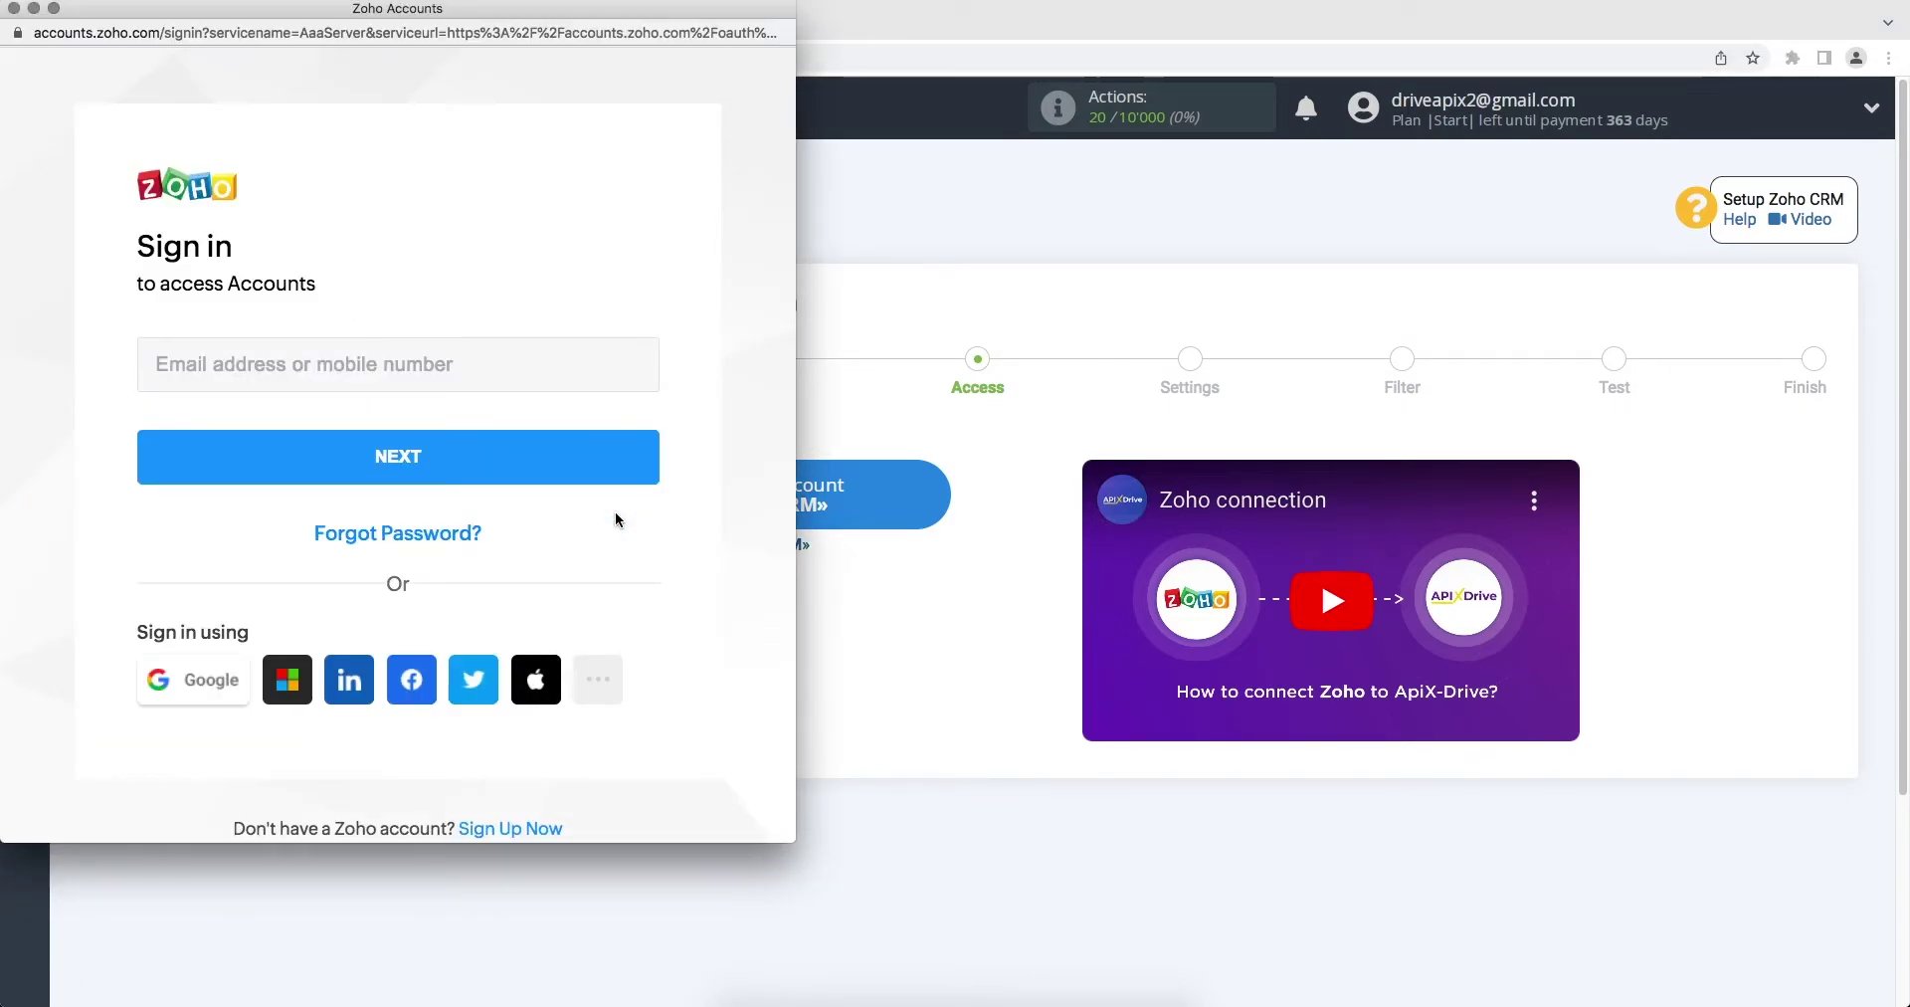
Step: Sign in to Zoho with the account e-mail and password, then accept ApiX Drive's access request
click(524, 366)
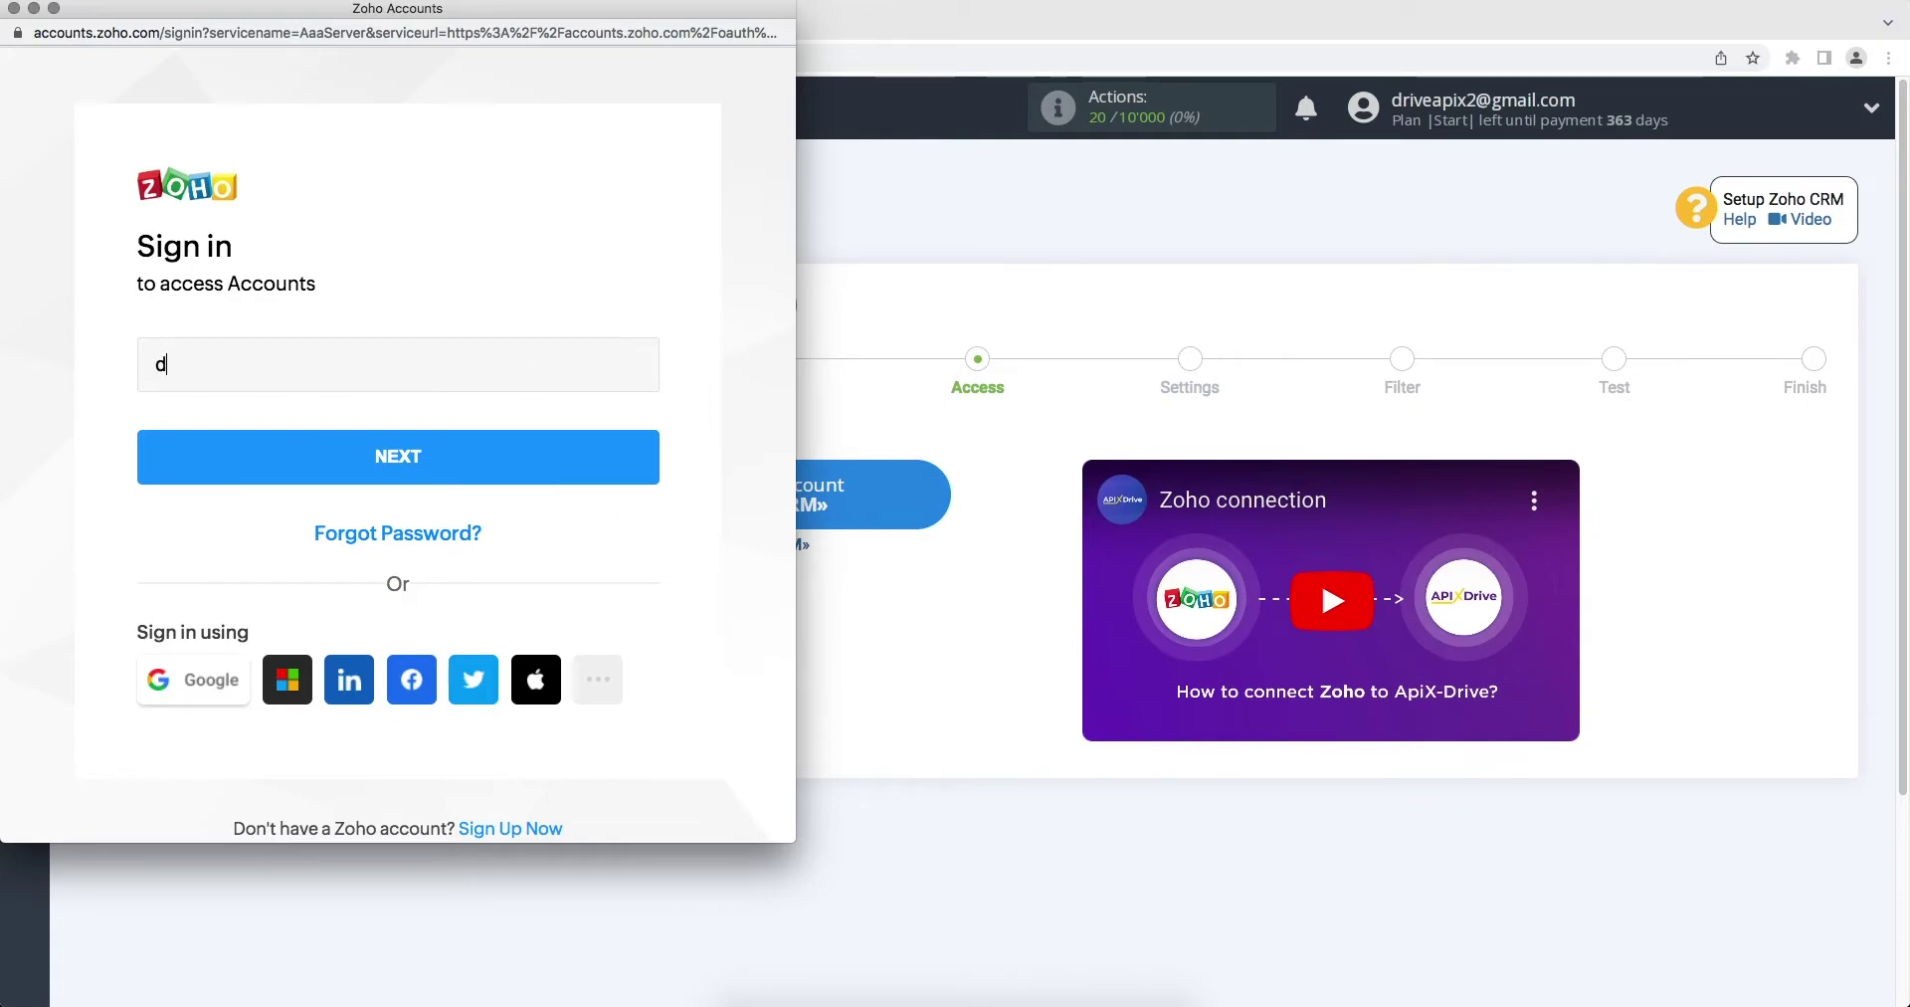
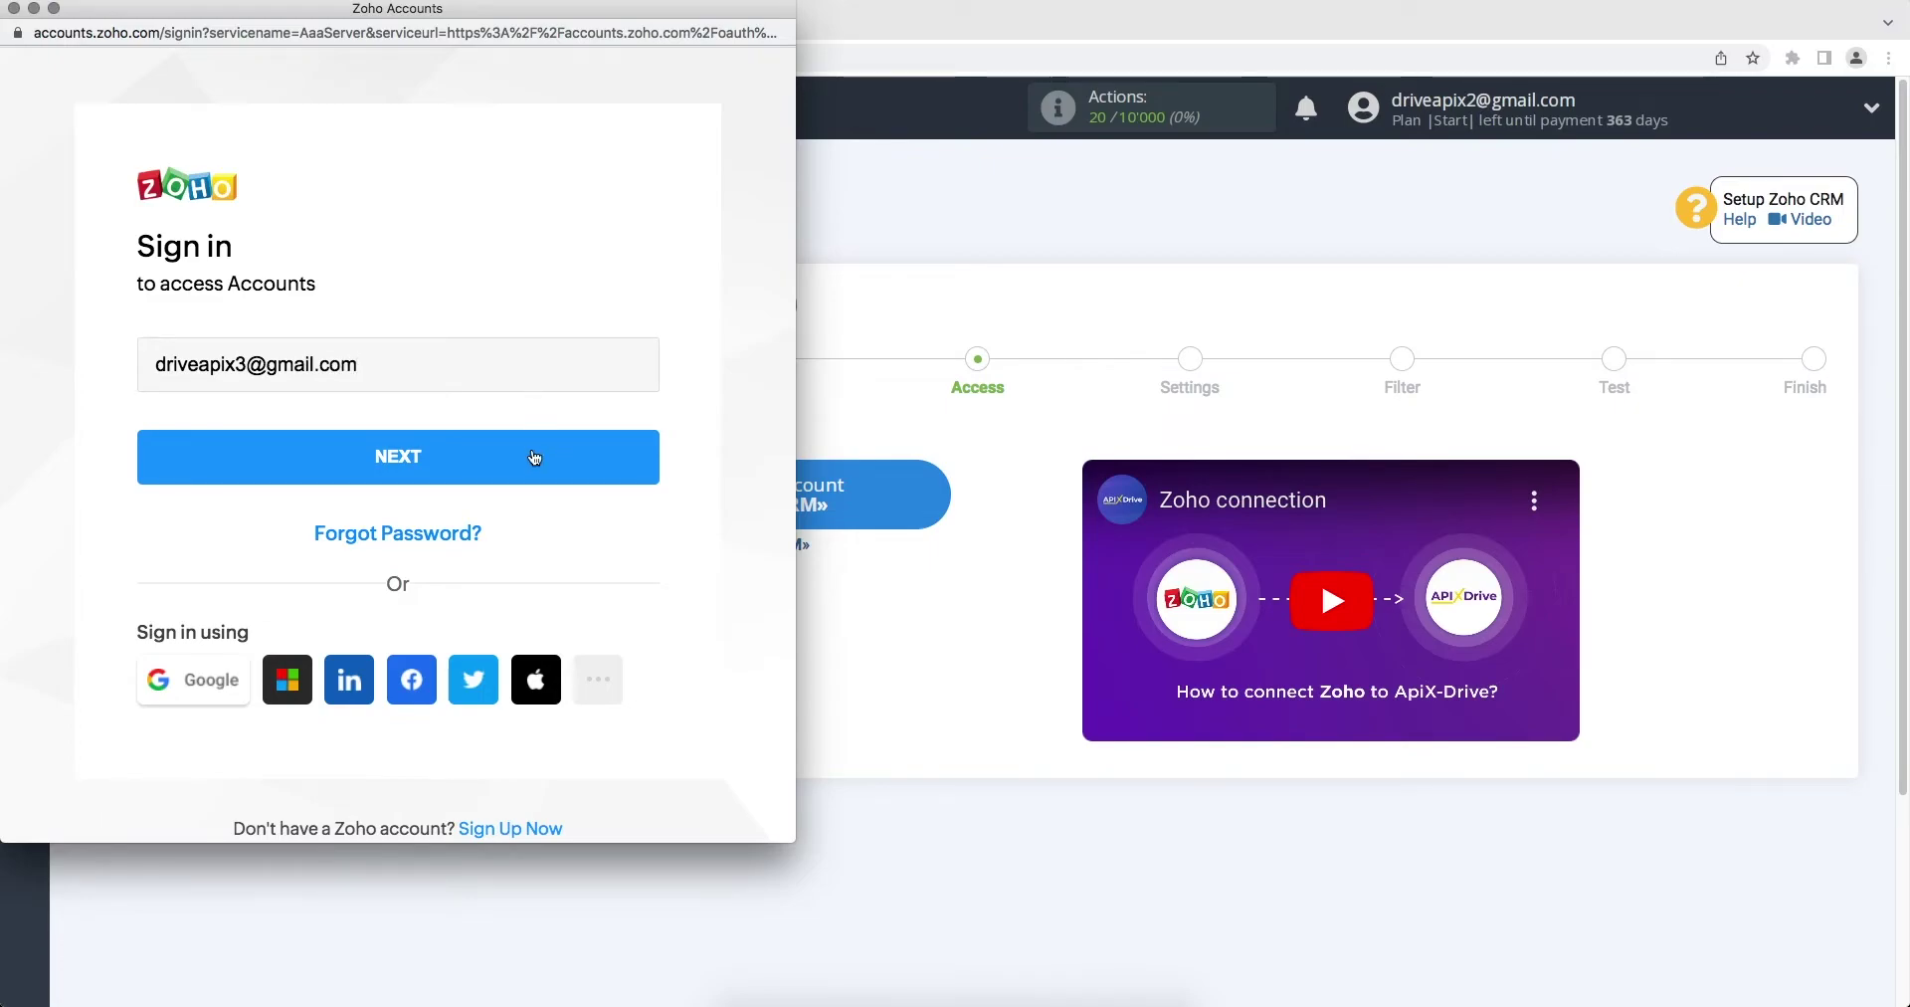
click(535, 457)
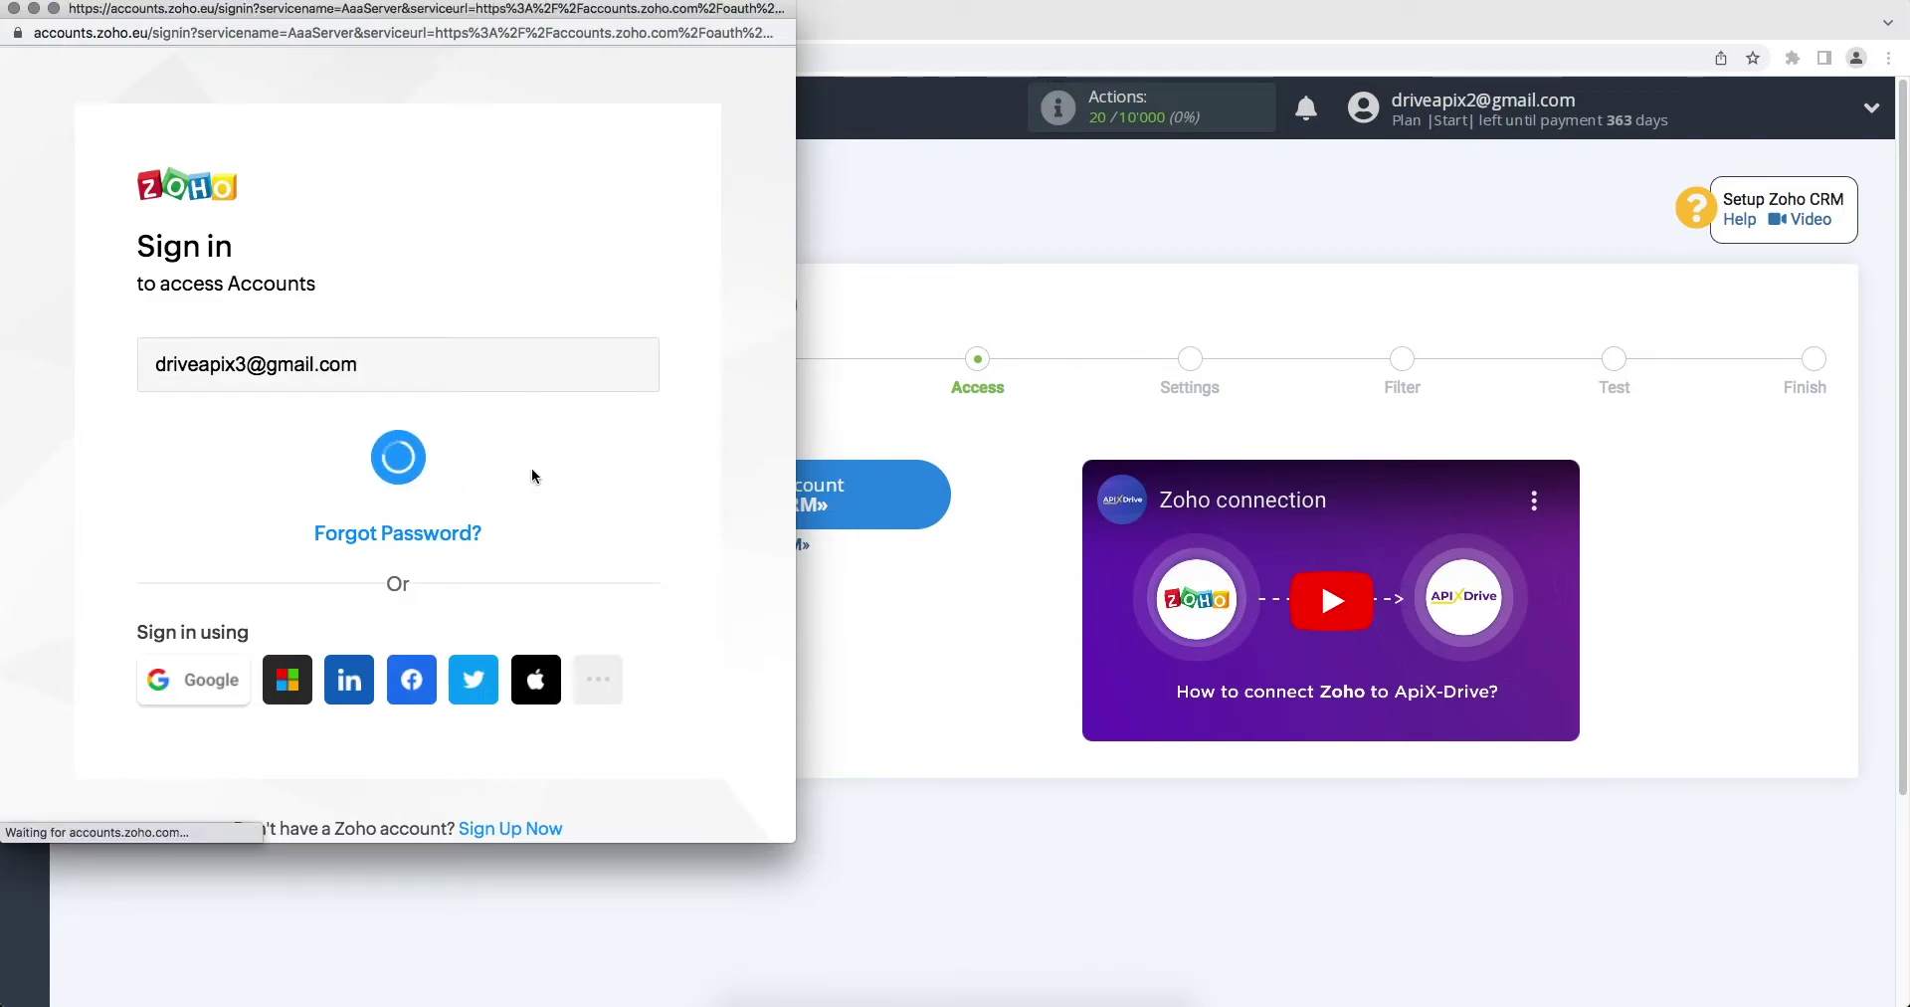
text(••••••)
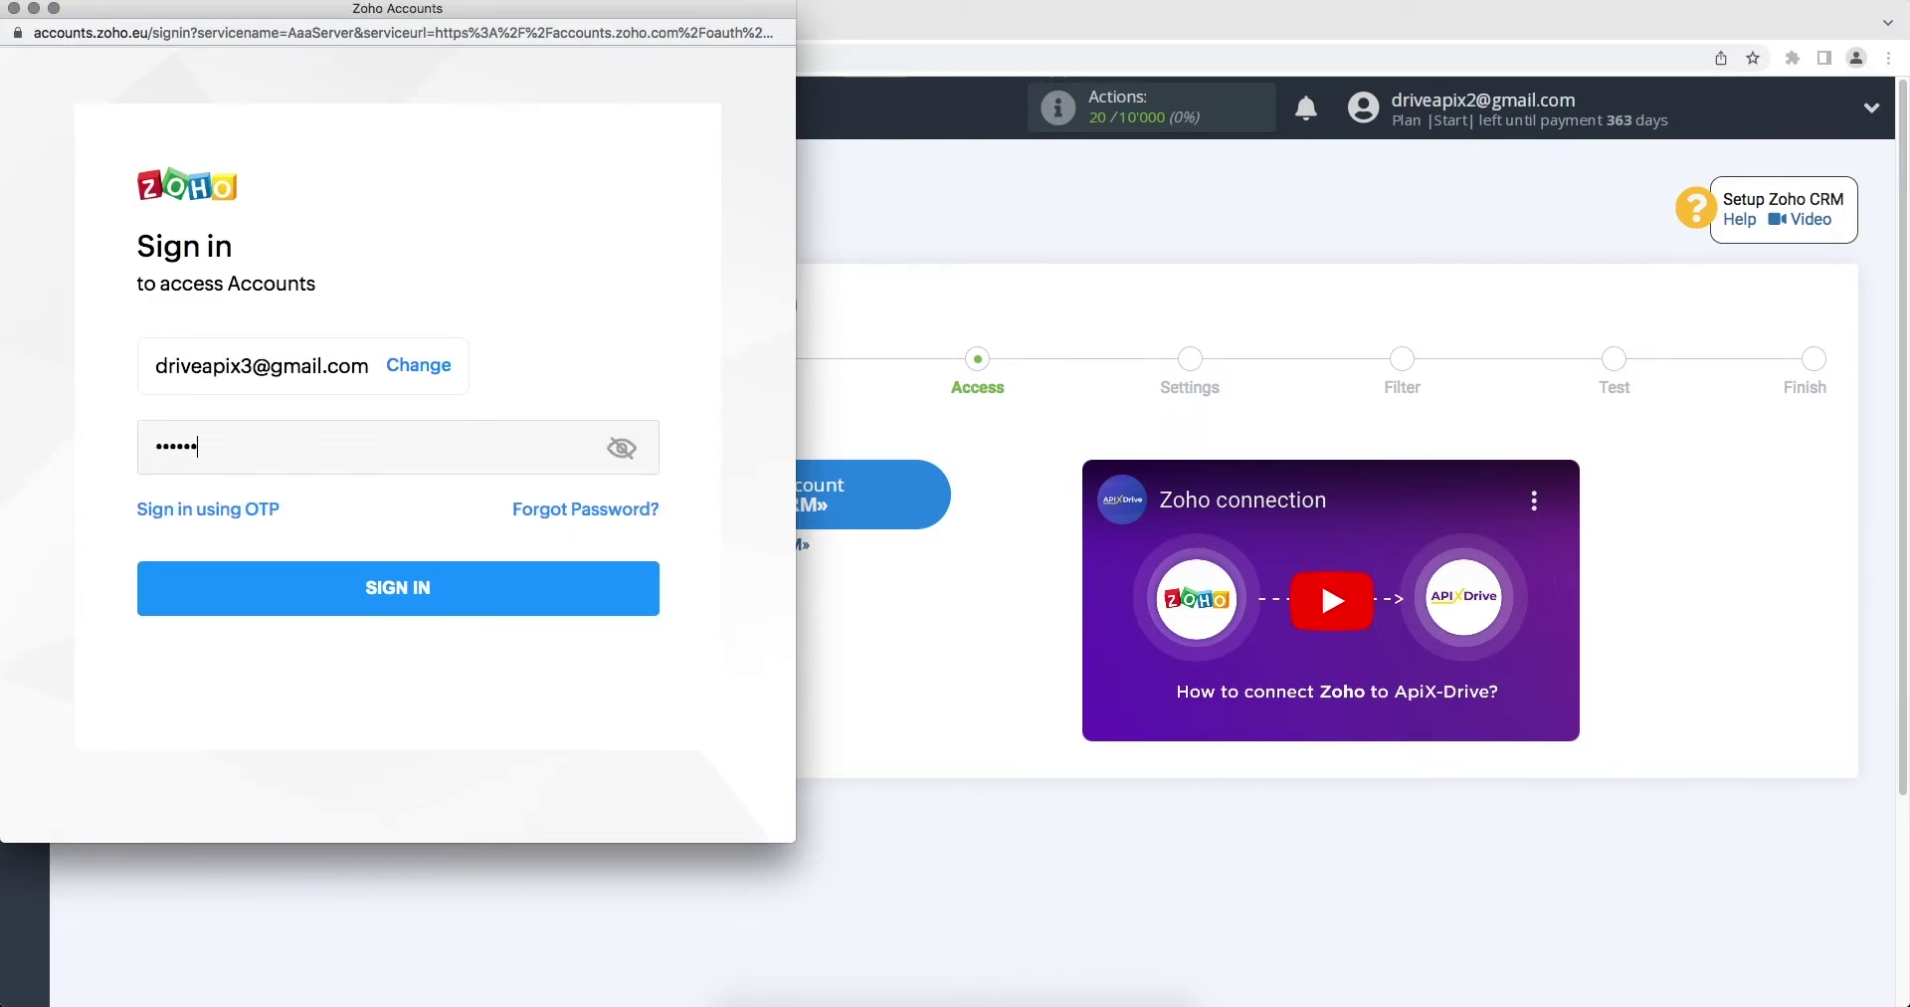
click(535, 574)
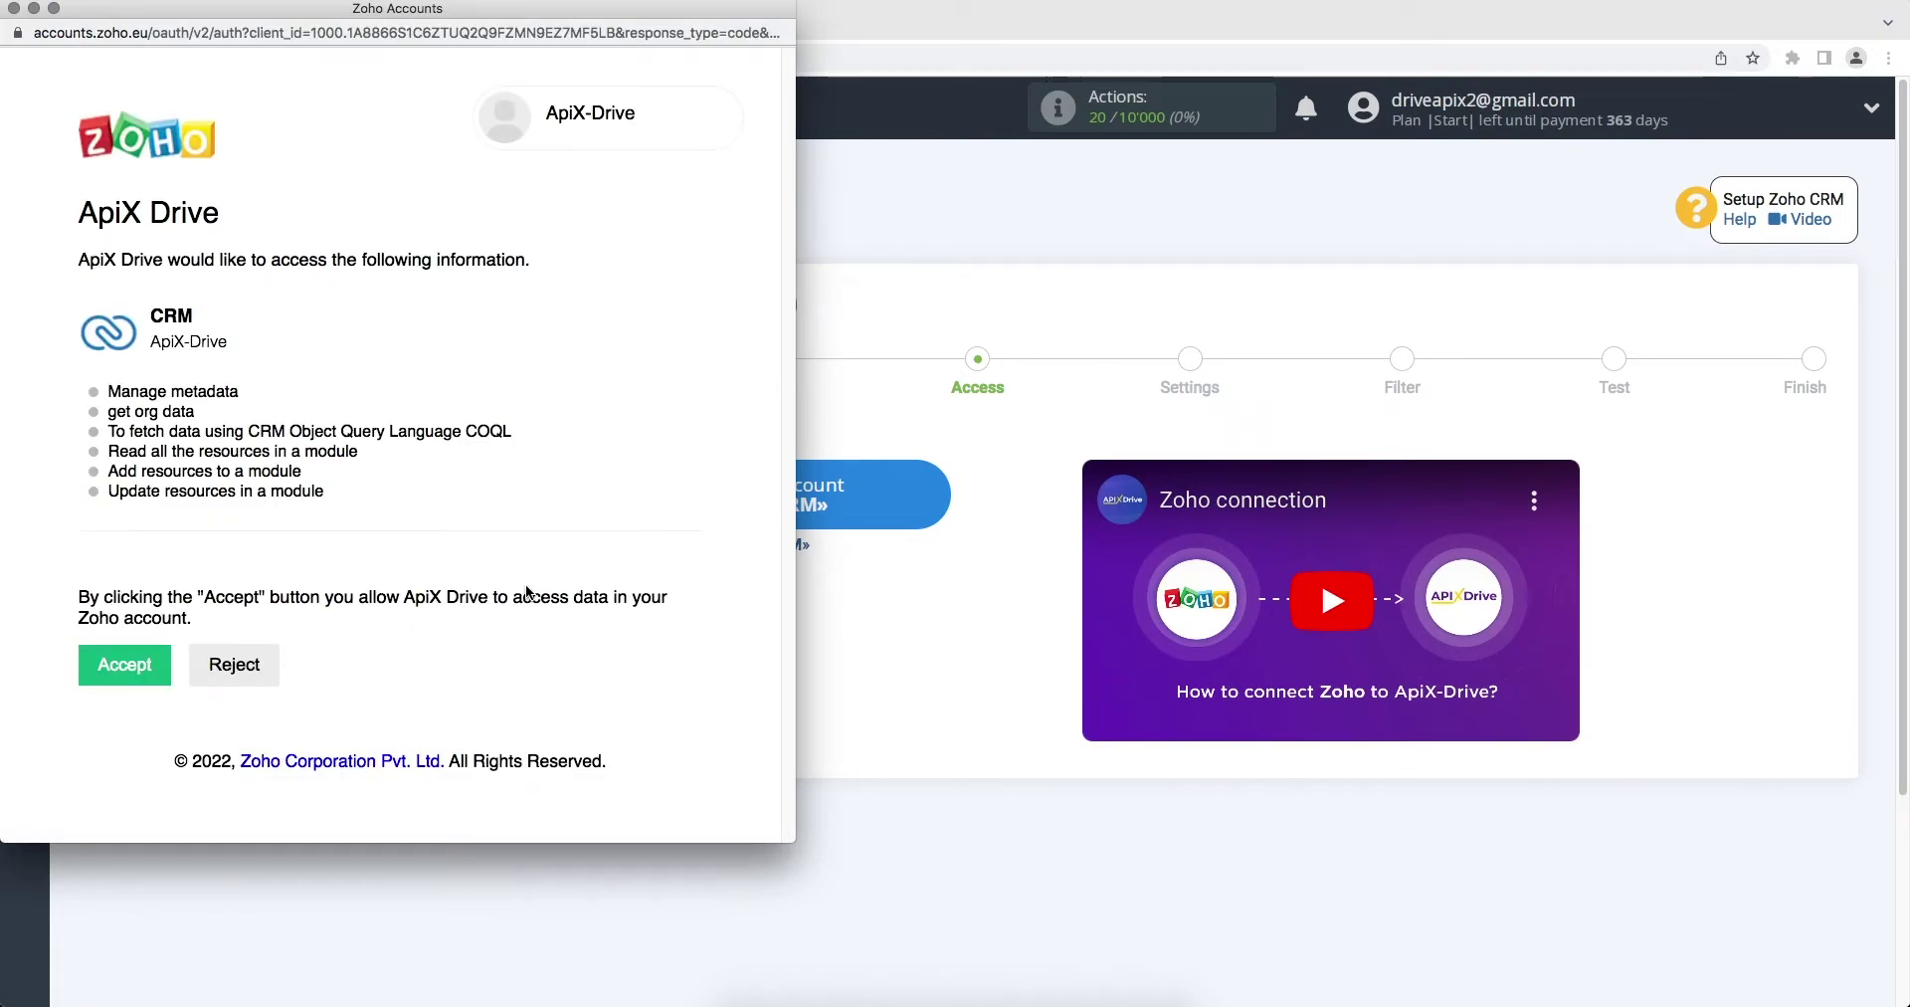
click(116, 663)
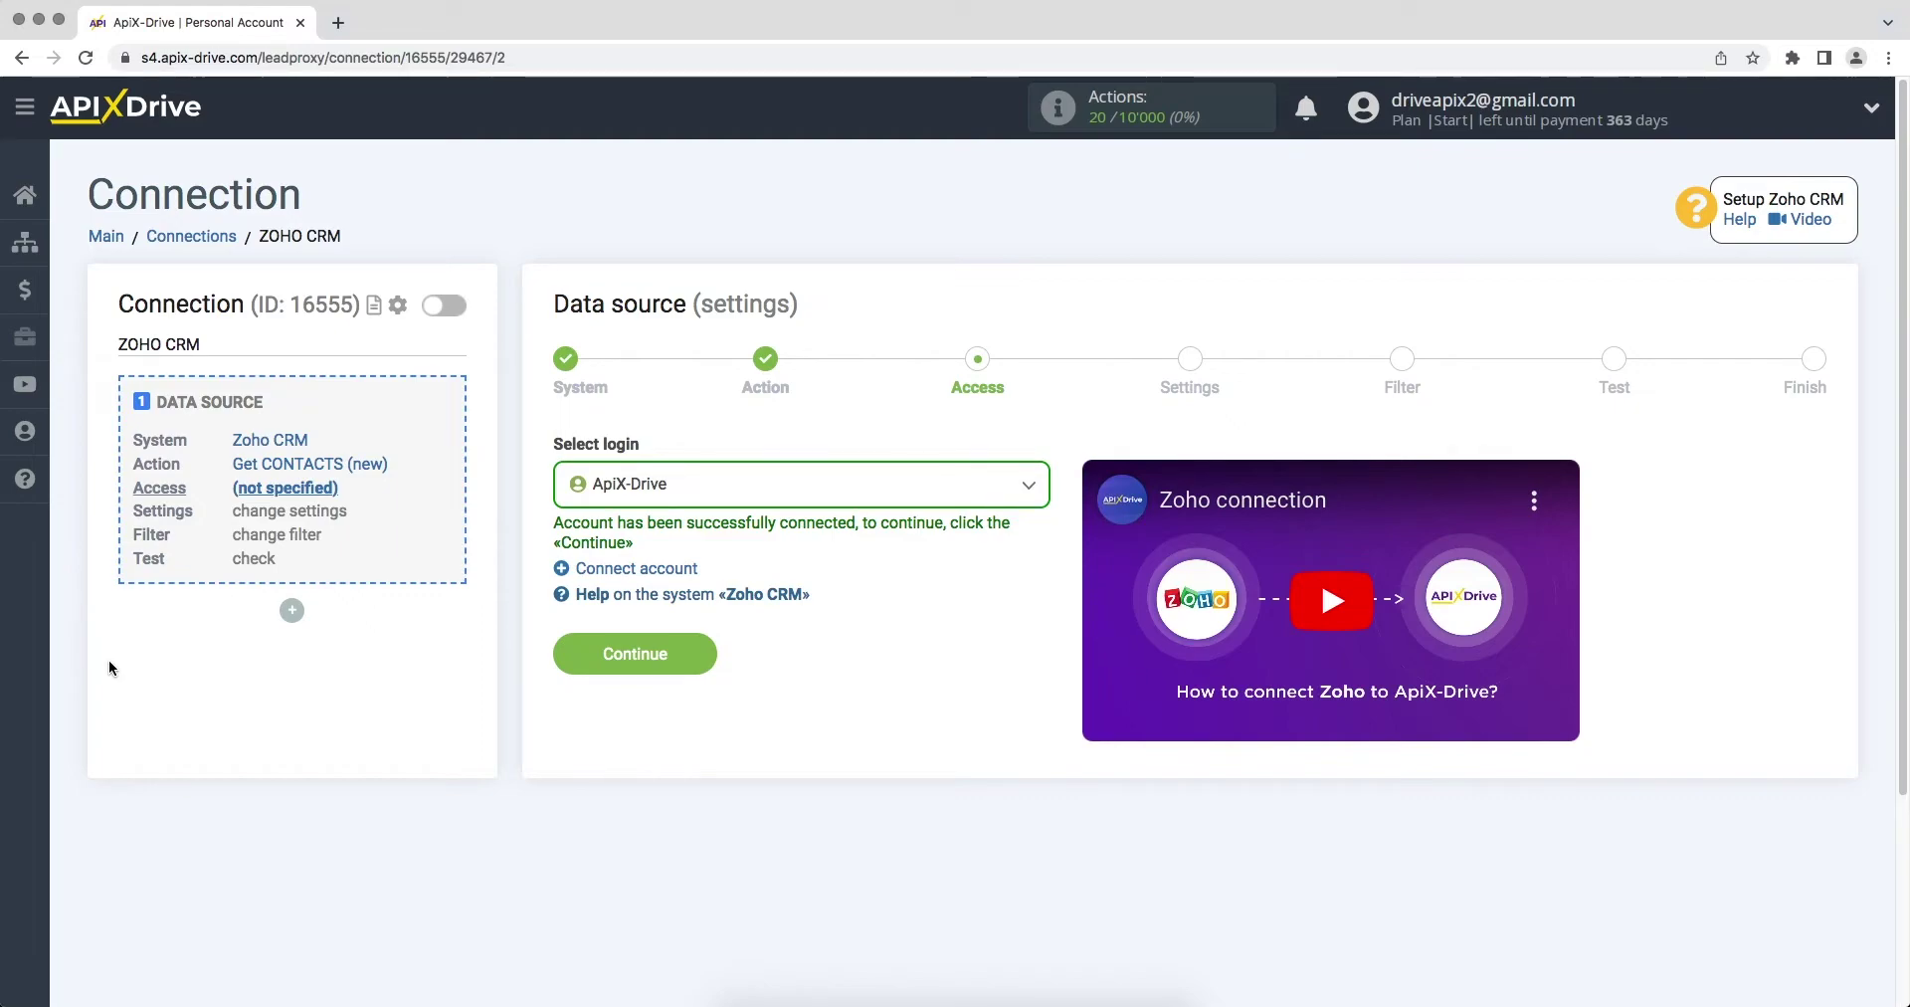
Step: Select the connected ApiX-Drive Zoho login for the data source
click(577, 497)
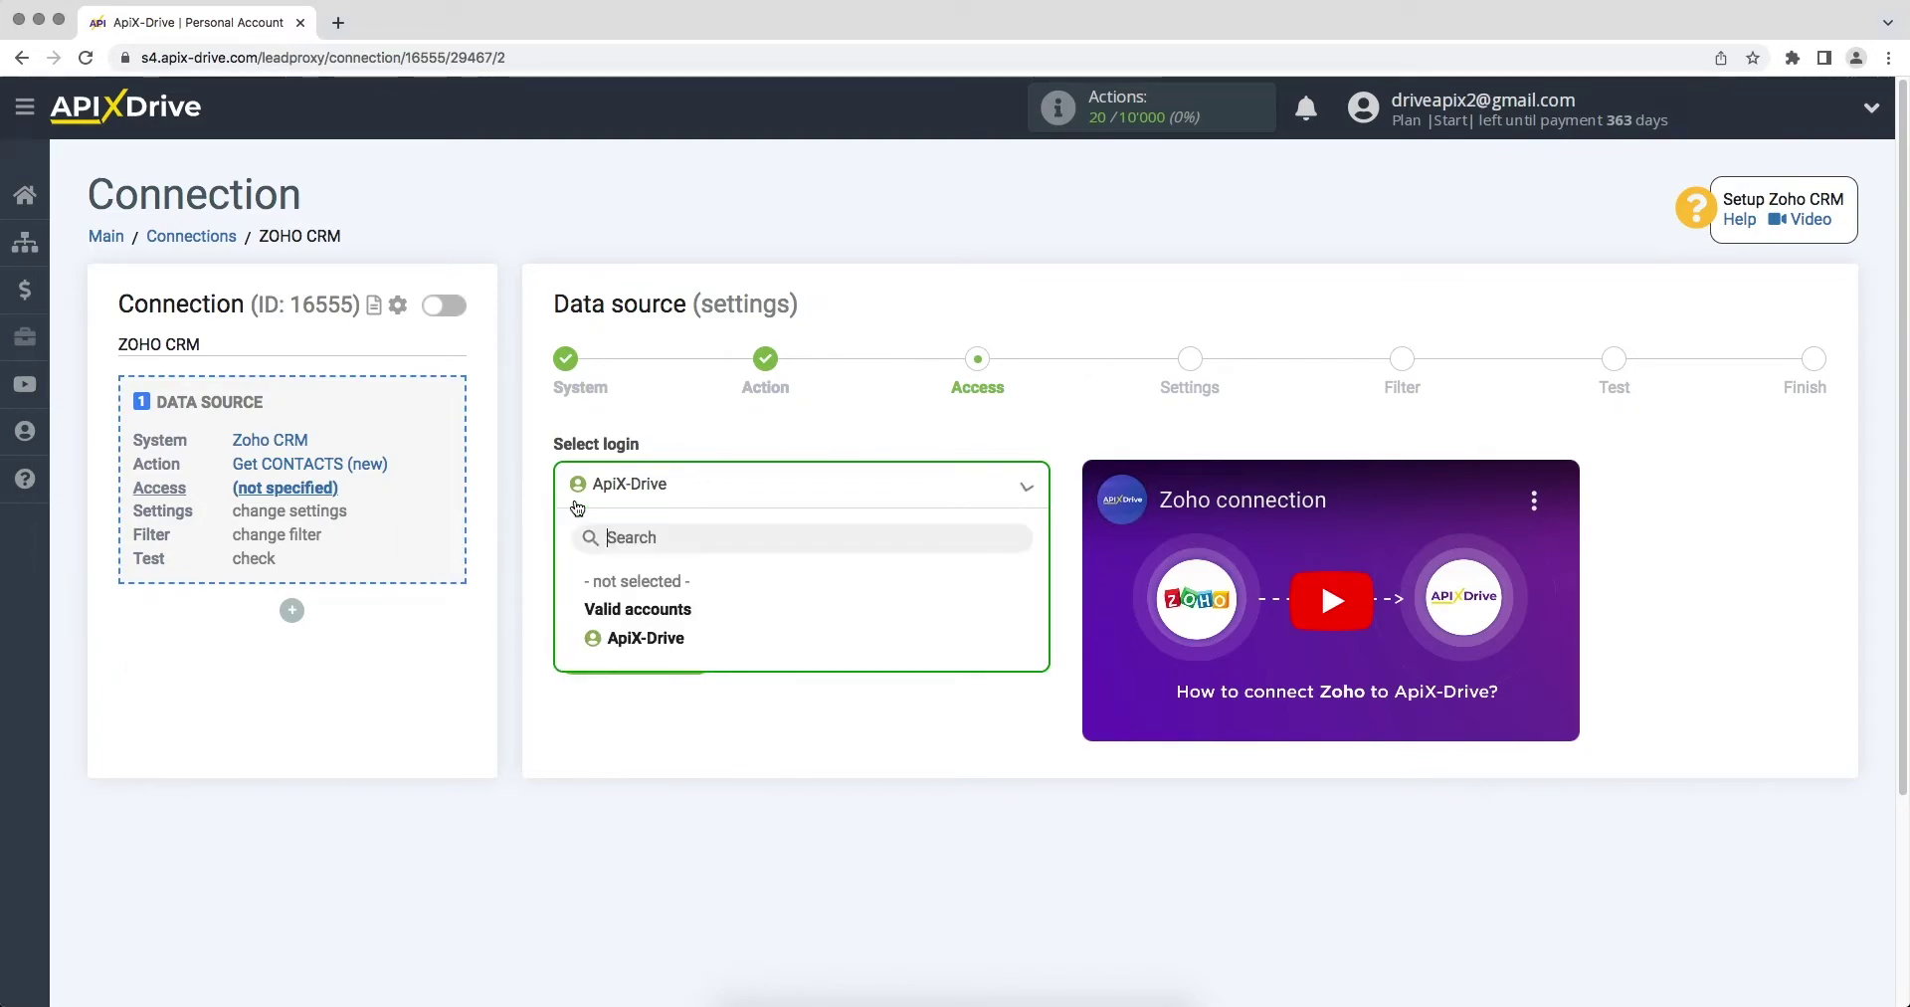
click(589, 629)
click(572, 657)
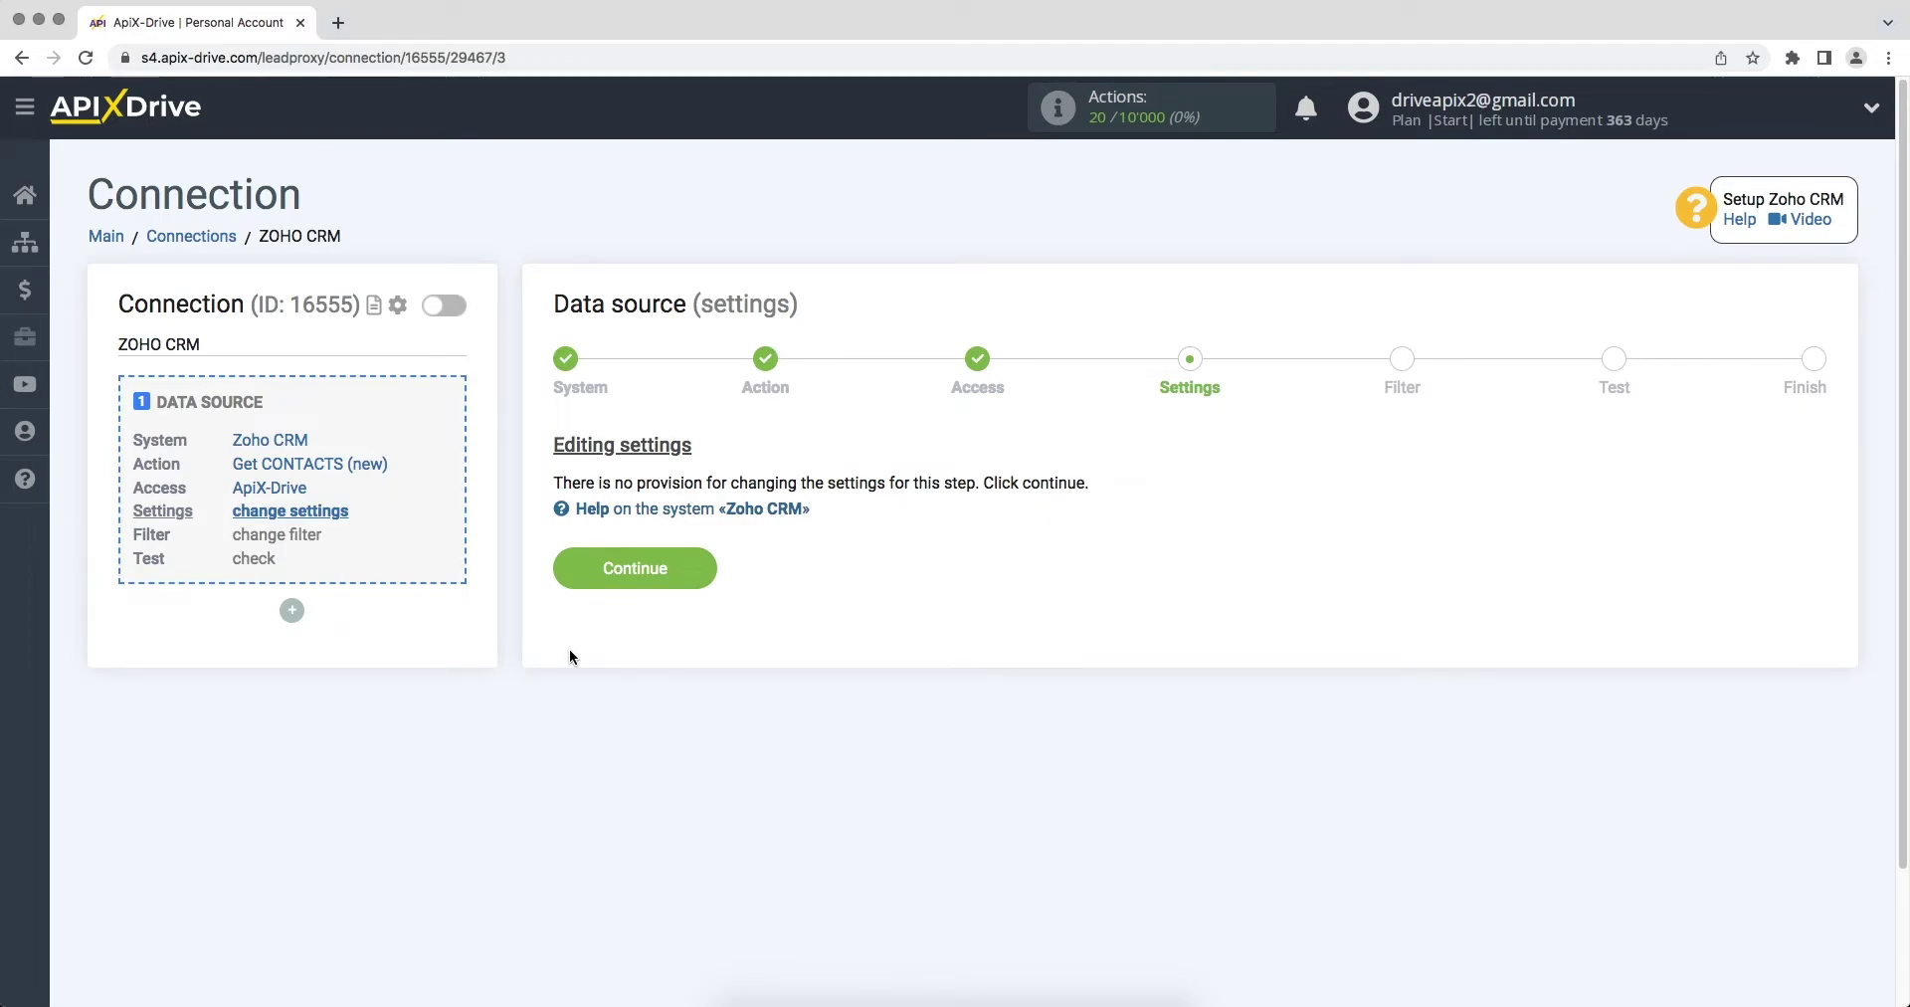
Step: Skip the settings and filter, review the loaded test contacts, and finish source setup
click(571, 565)
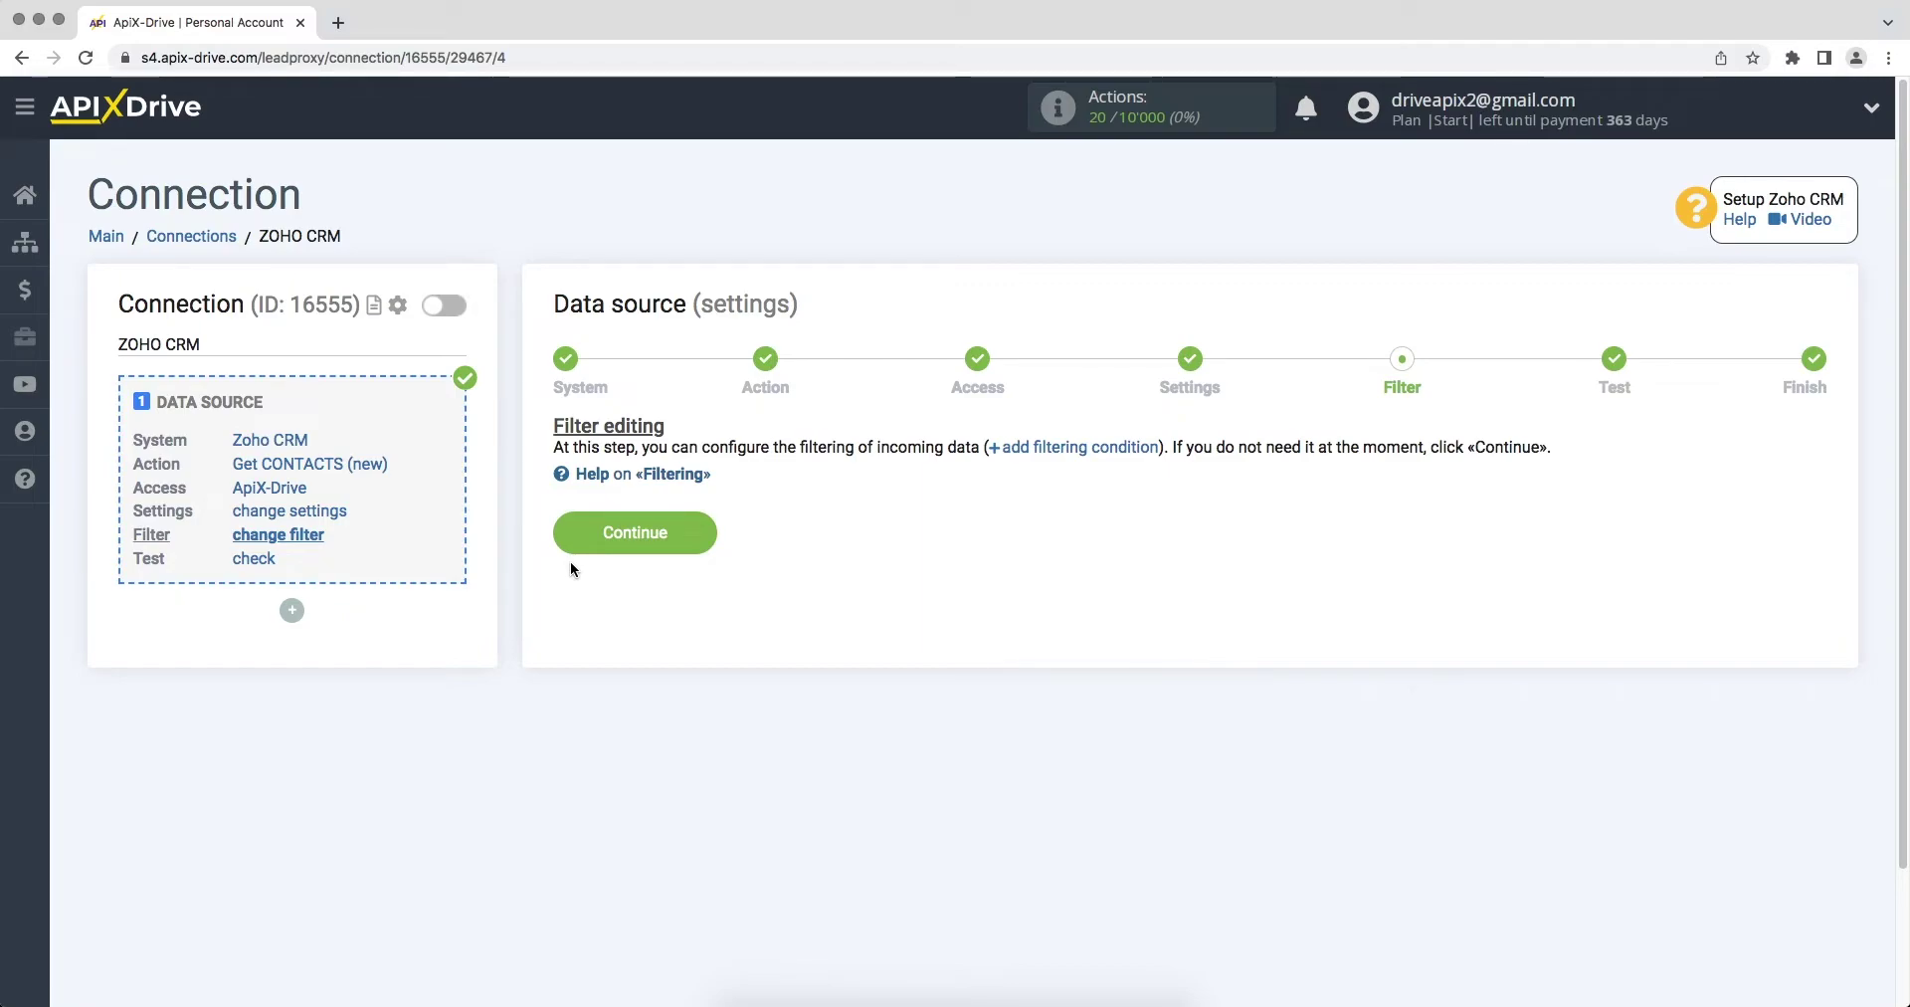
click(570, 542)
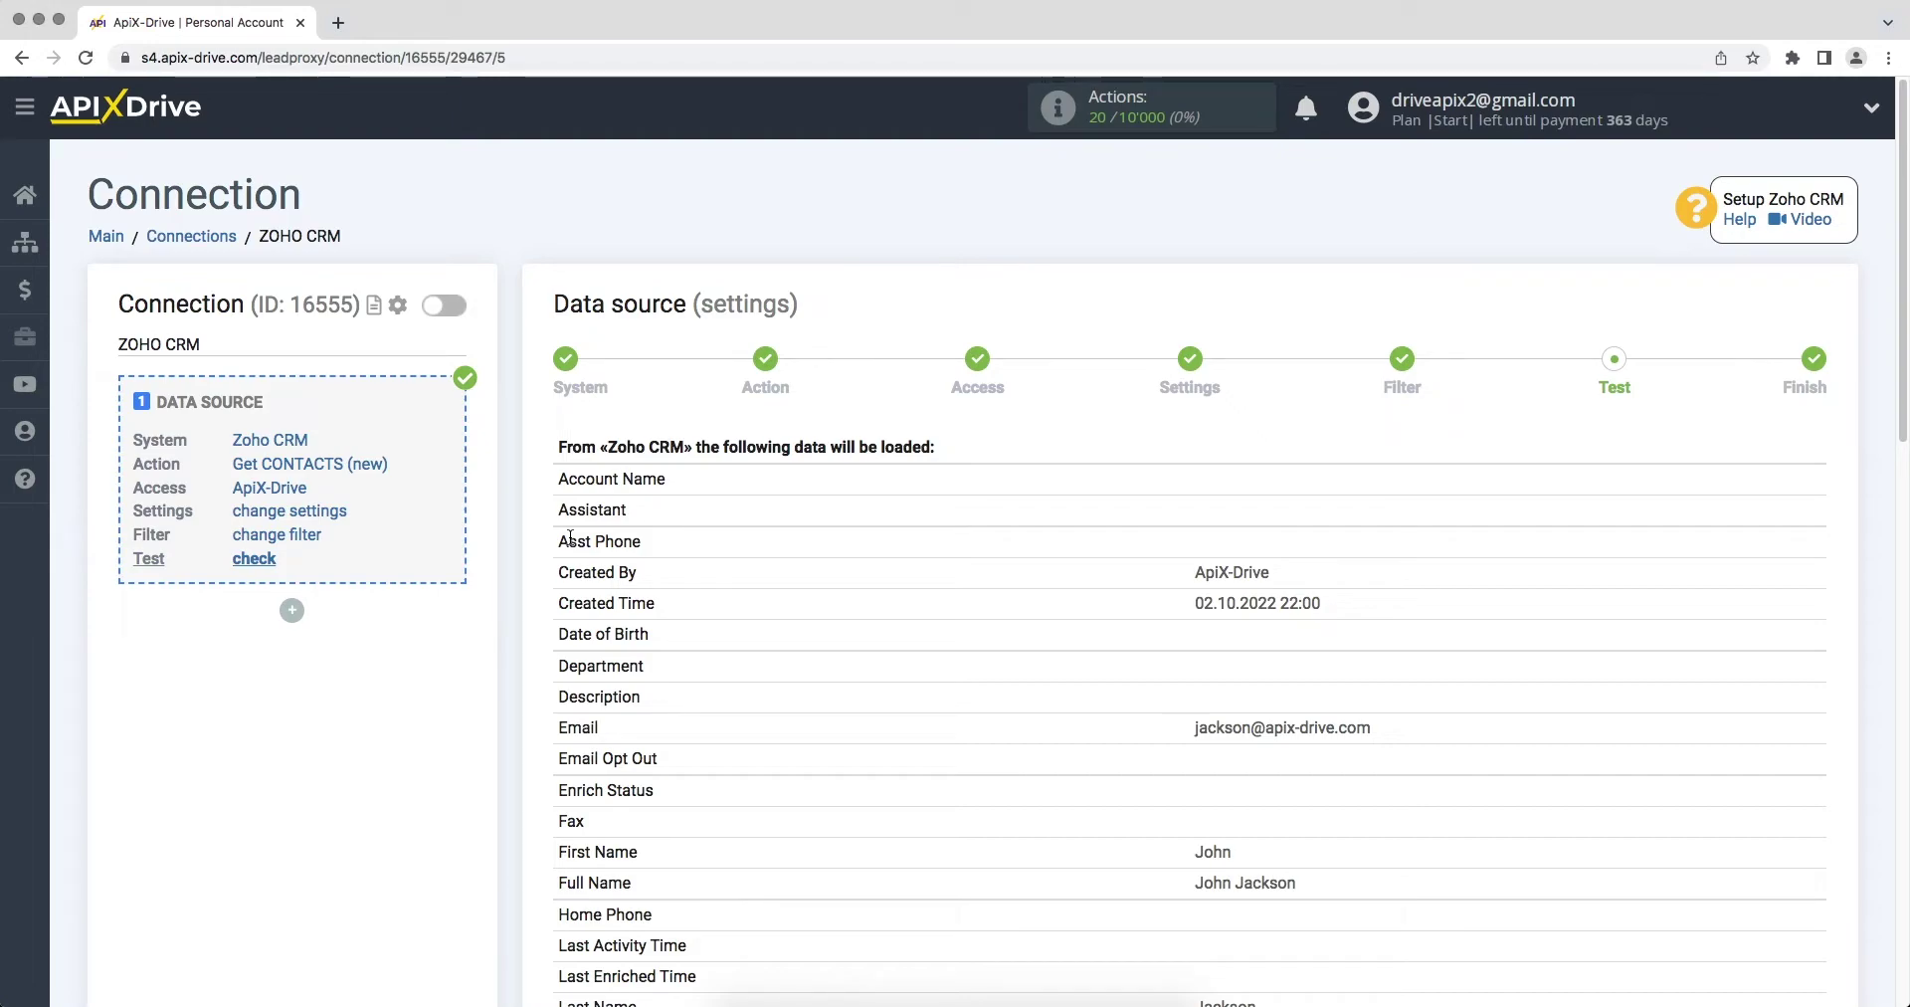
scroll(570, 538, down, 5)
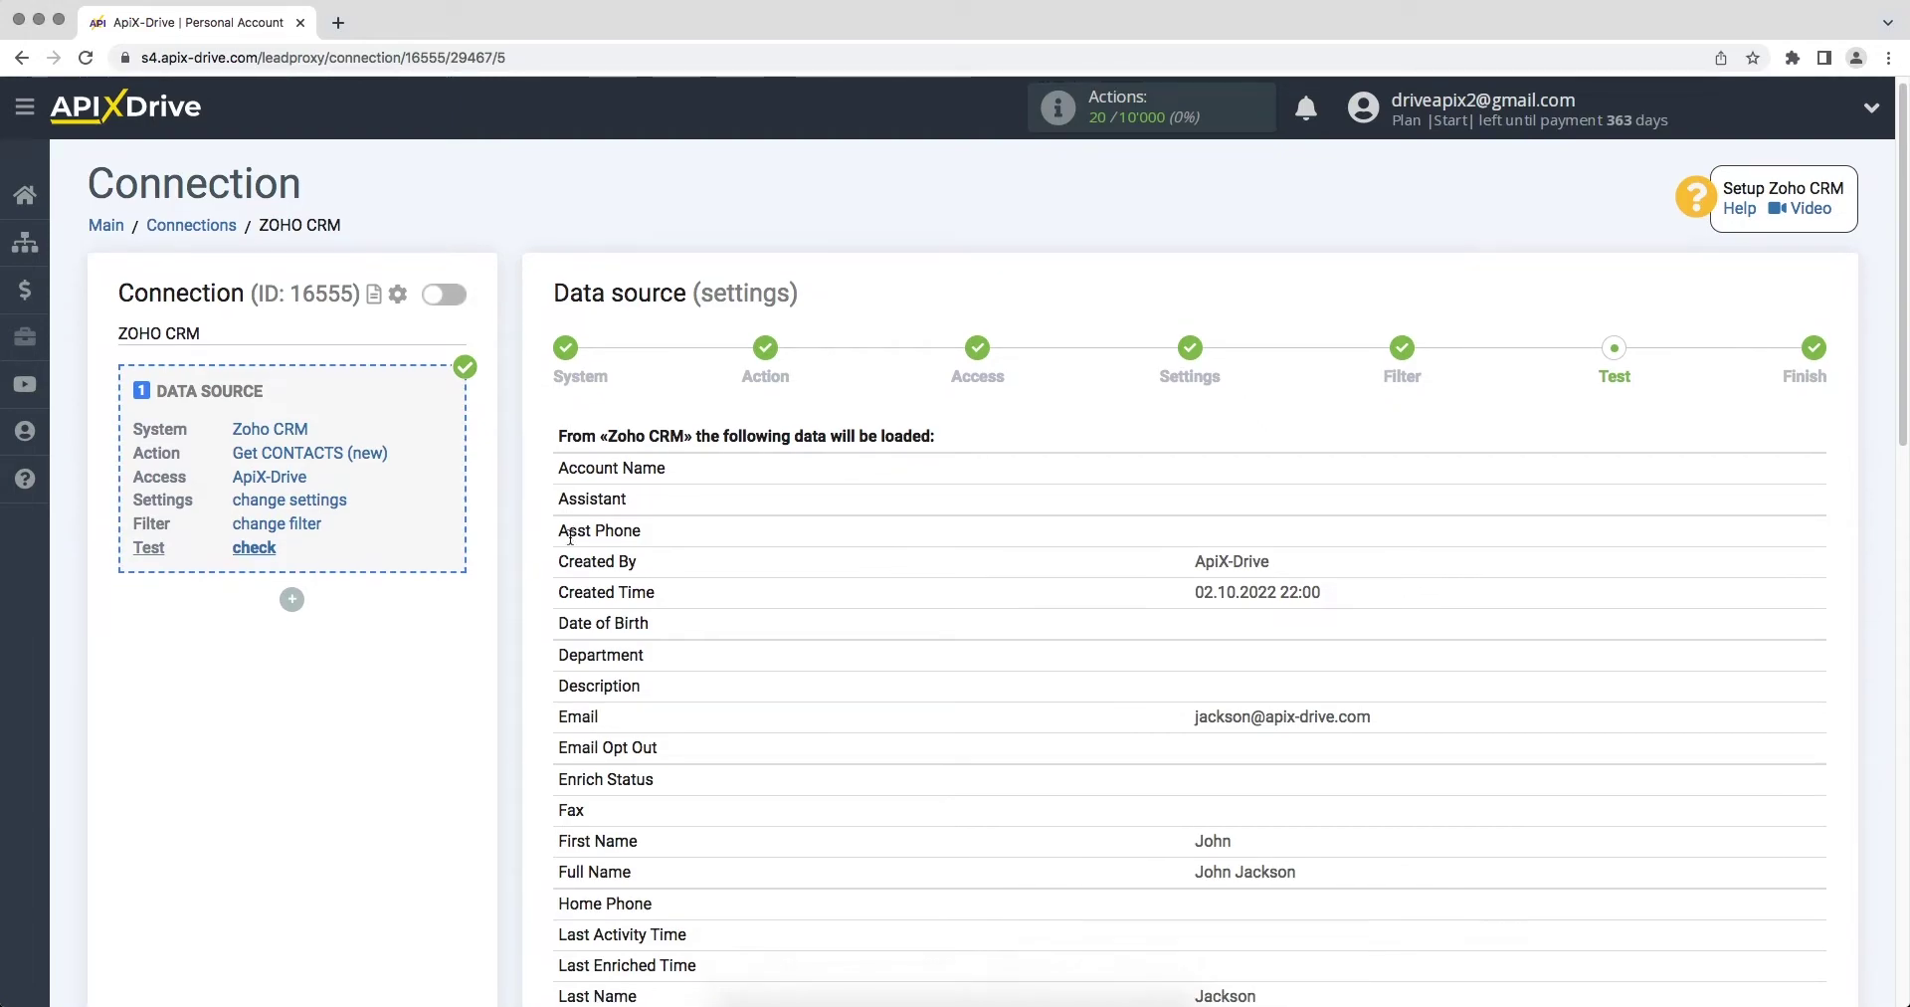
scroll(570, 538, down, 6)
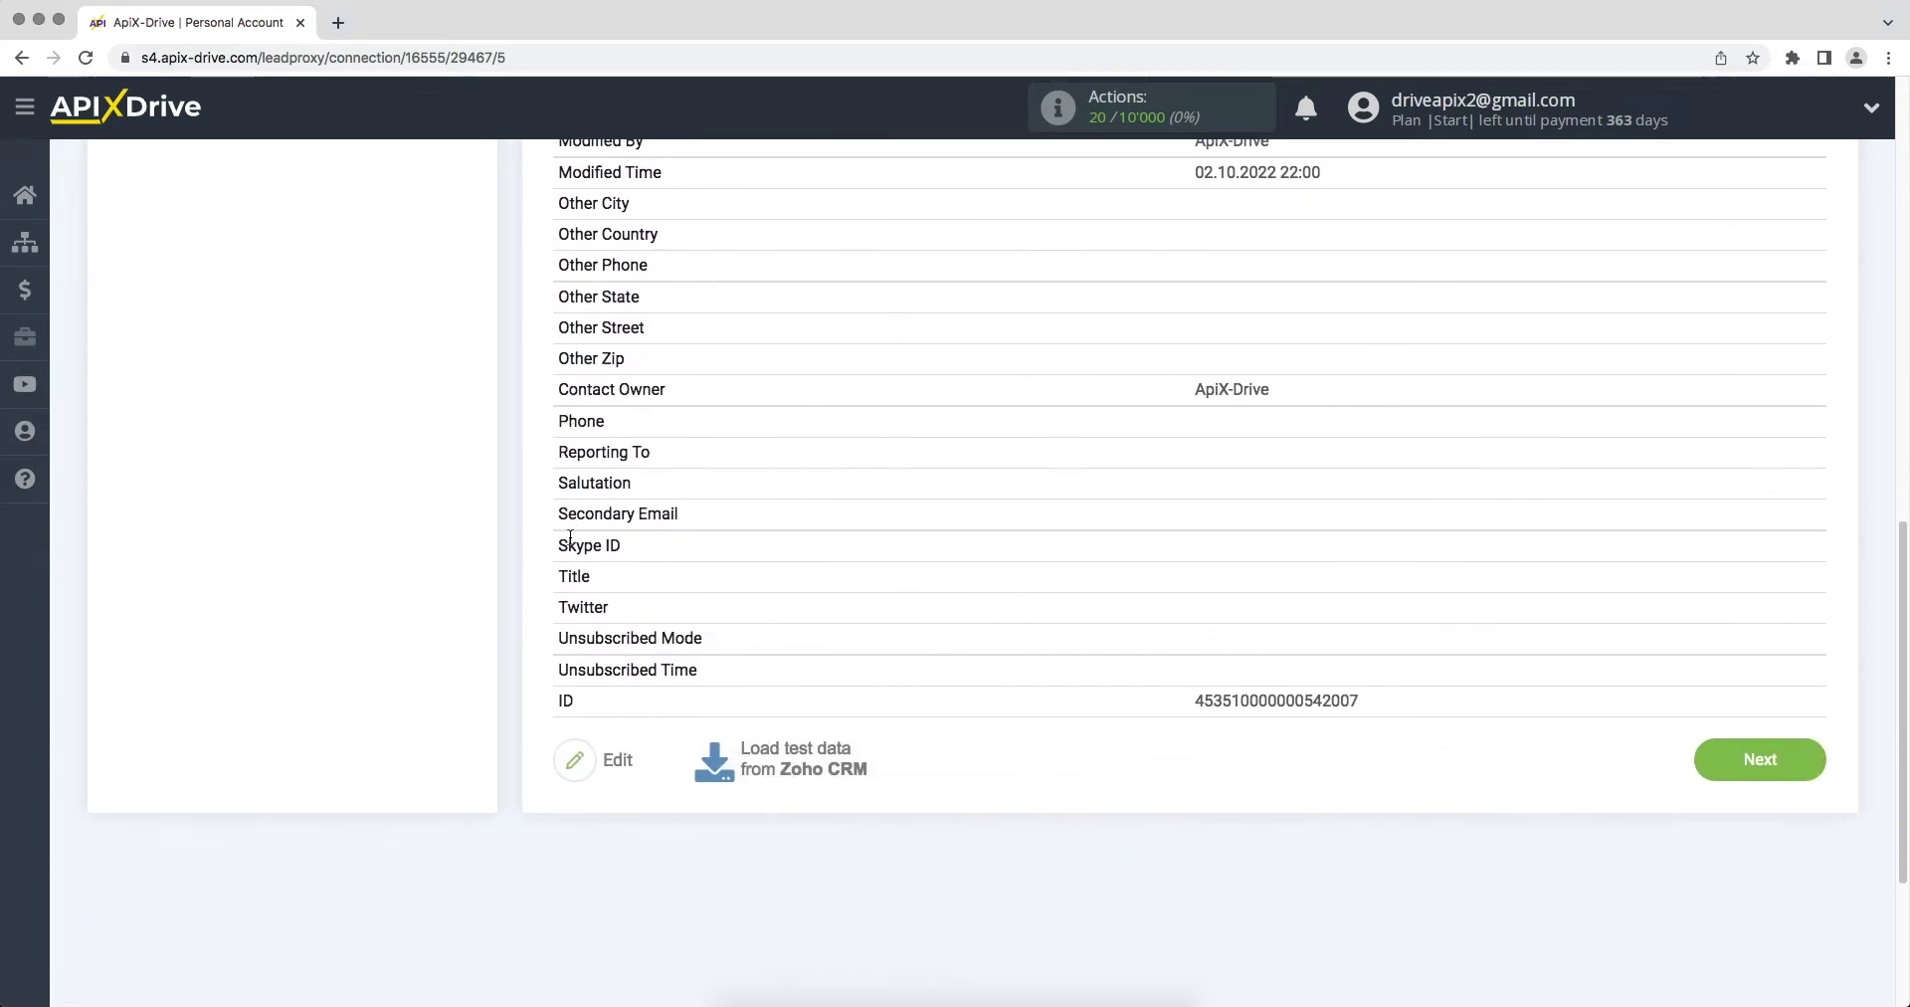
click(1766, 674)
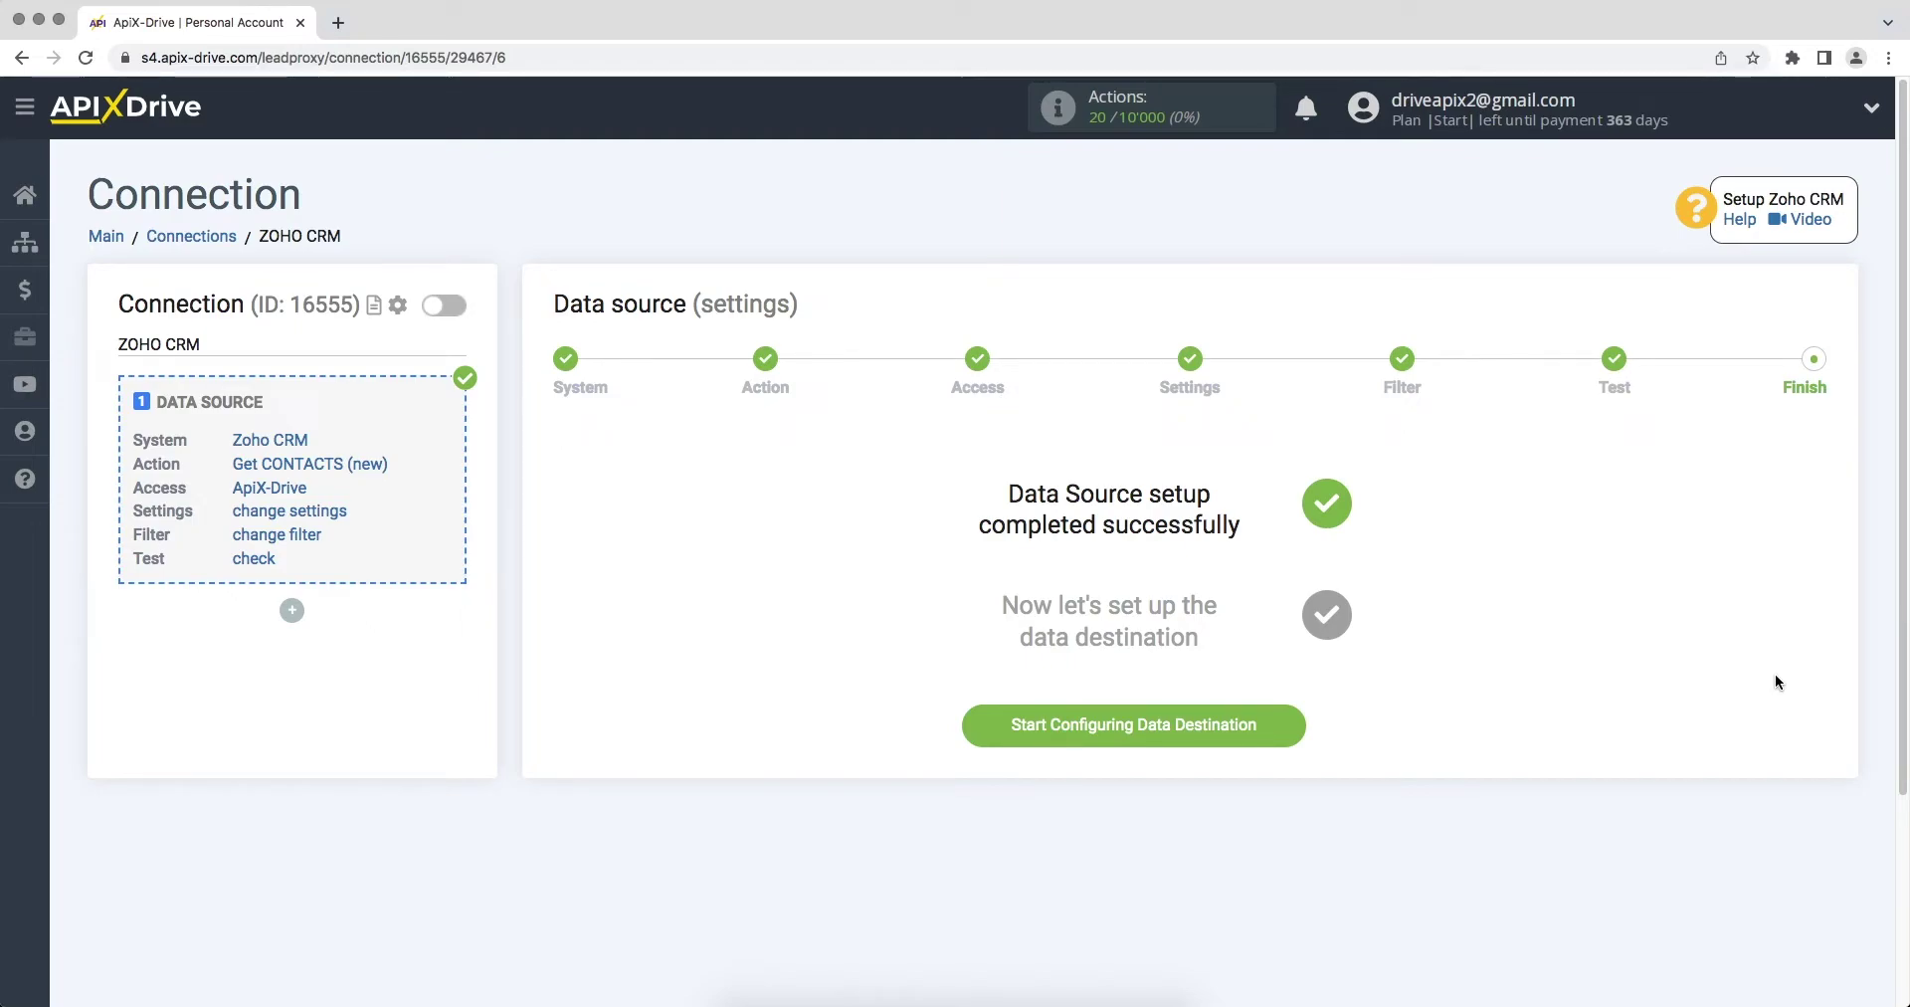
Step: Choose Hubspot as the data destination system
click(1061, 725)
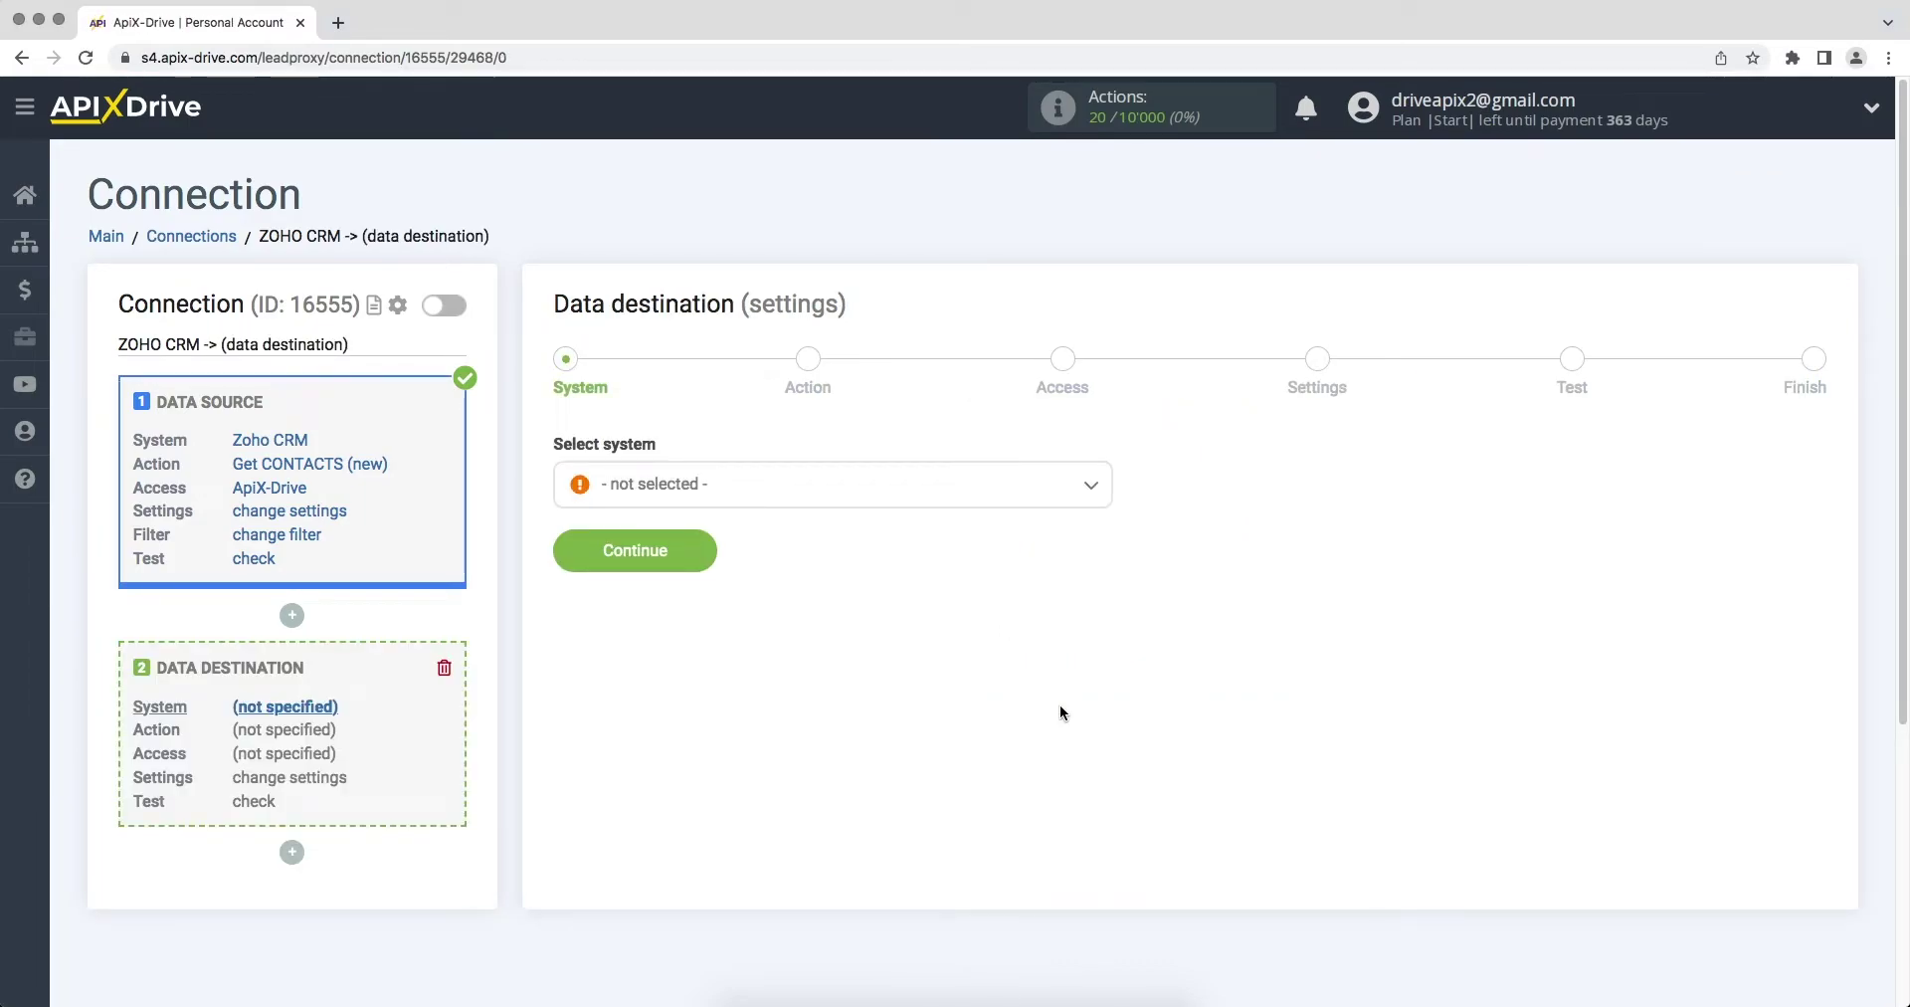
click(990, 499)
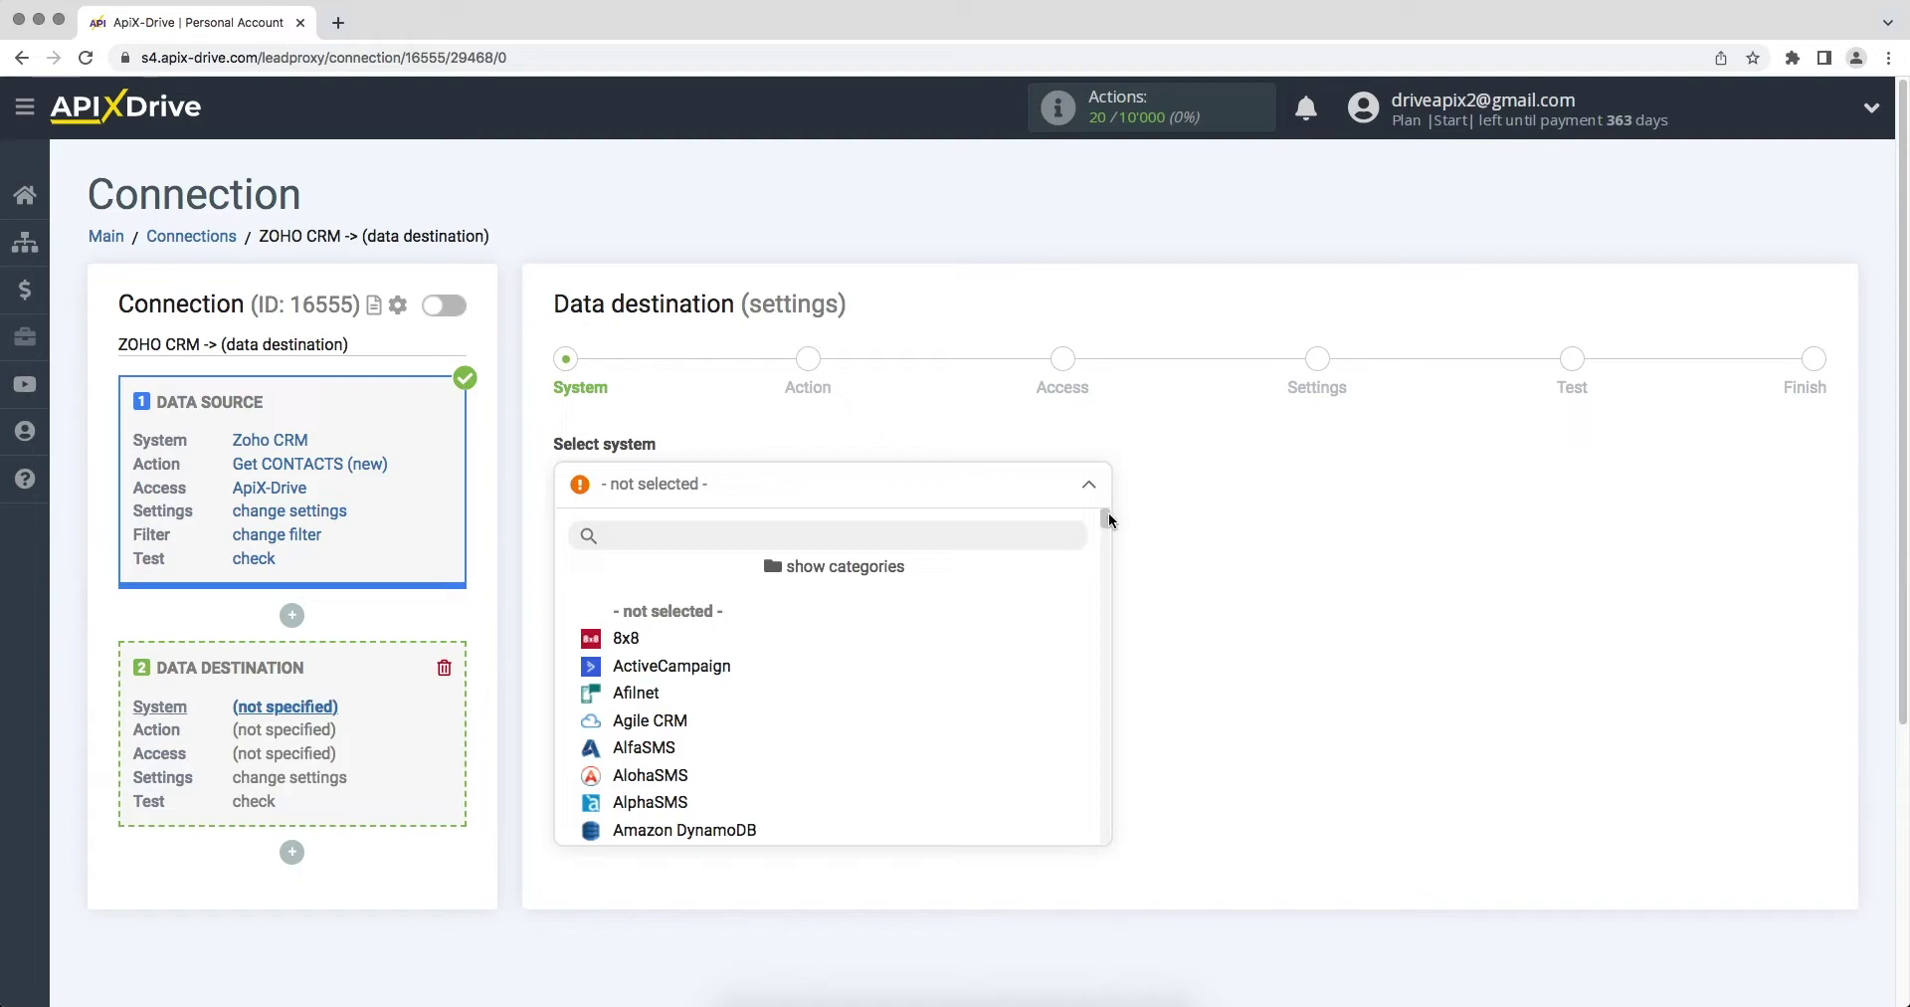
drag(1104, 513, 1118, 618)
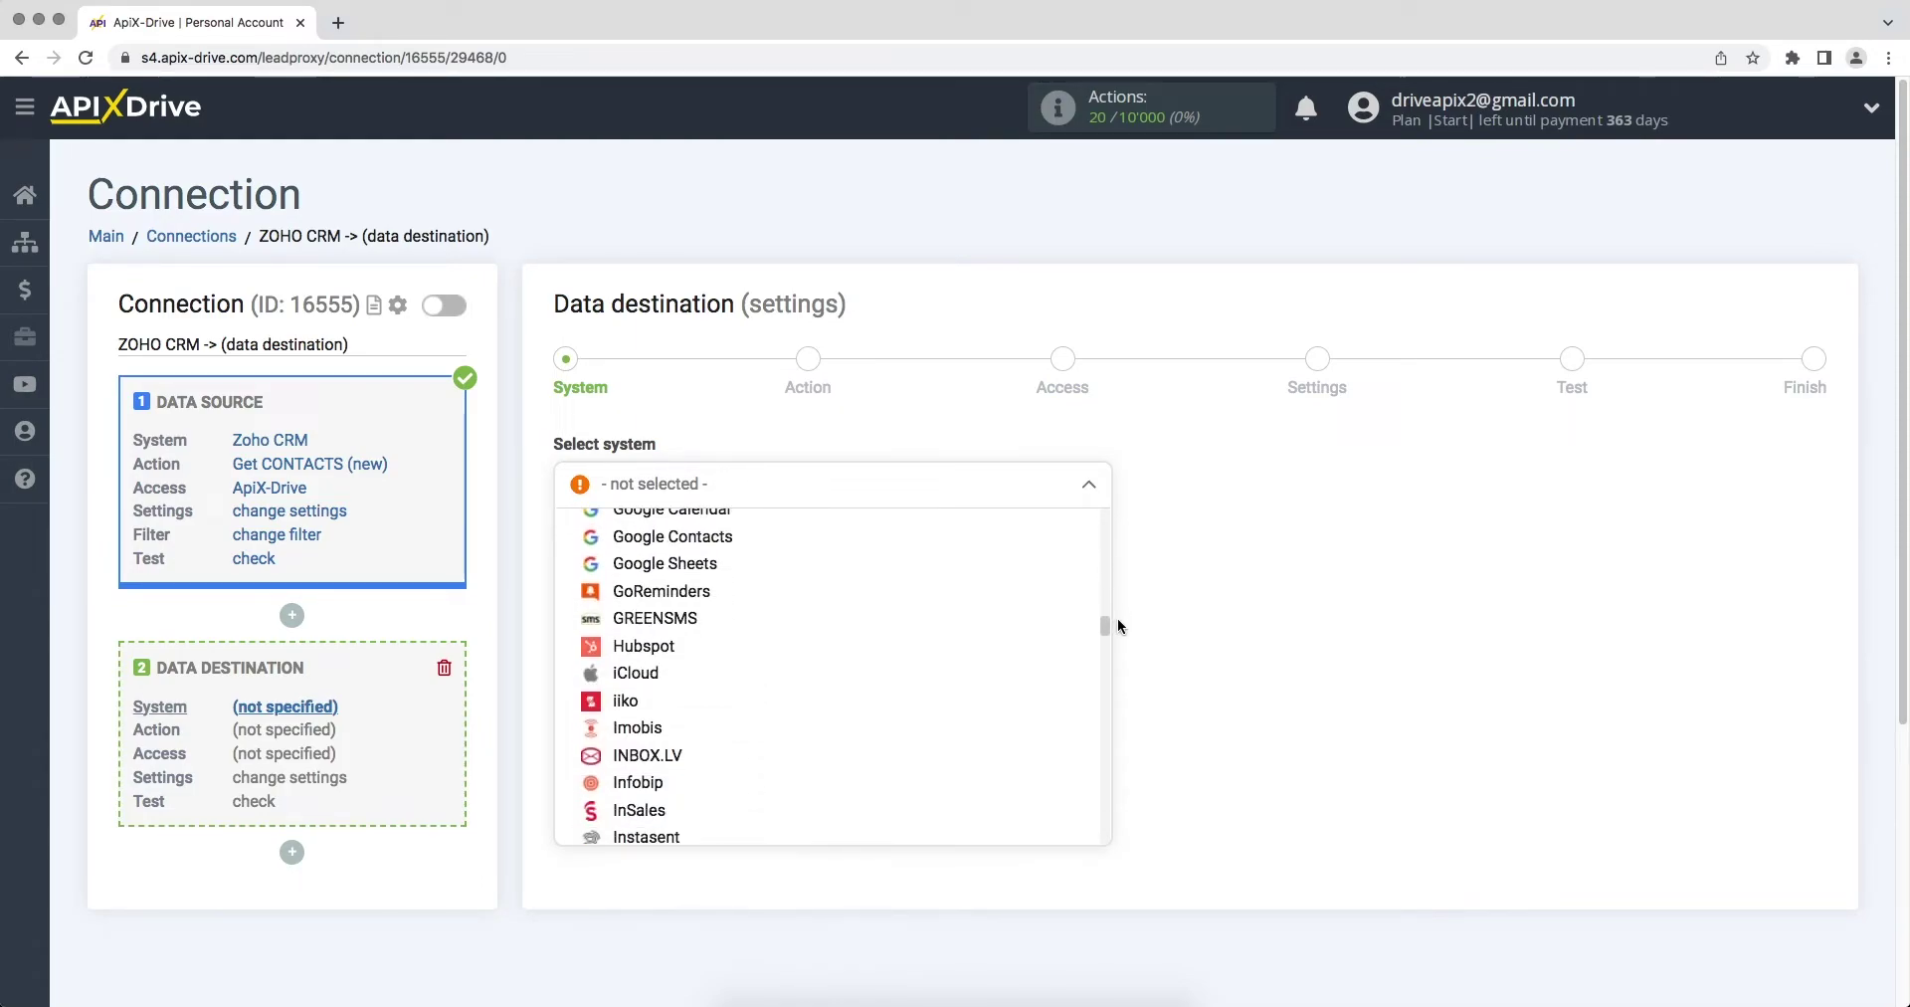
click(657, 648)
click(585, 556)
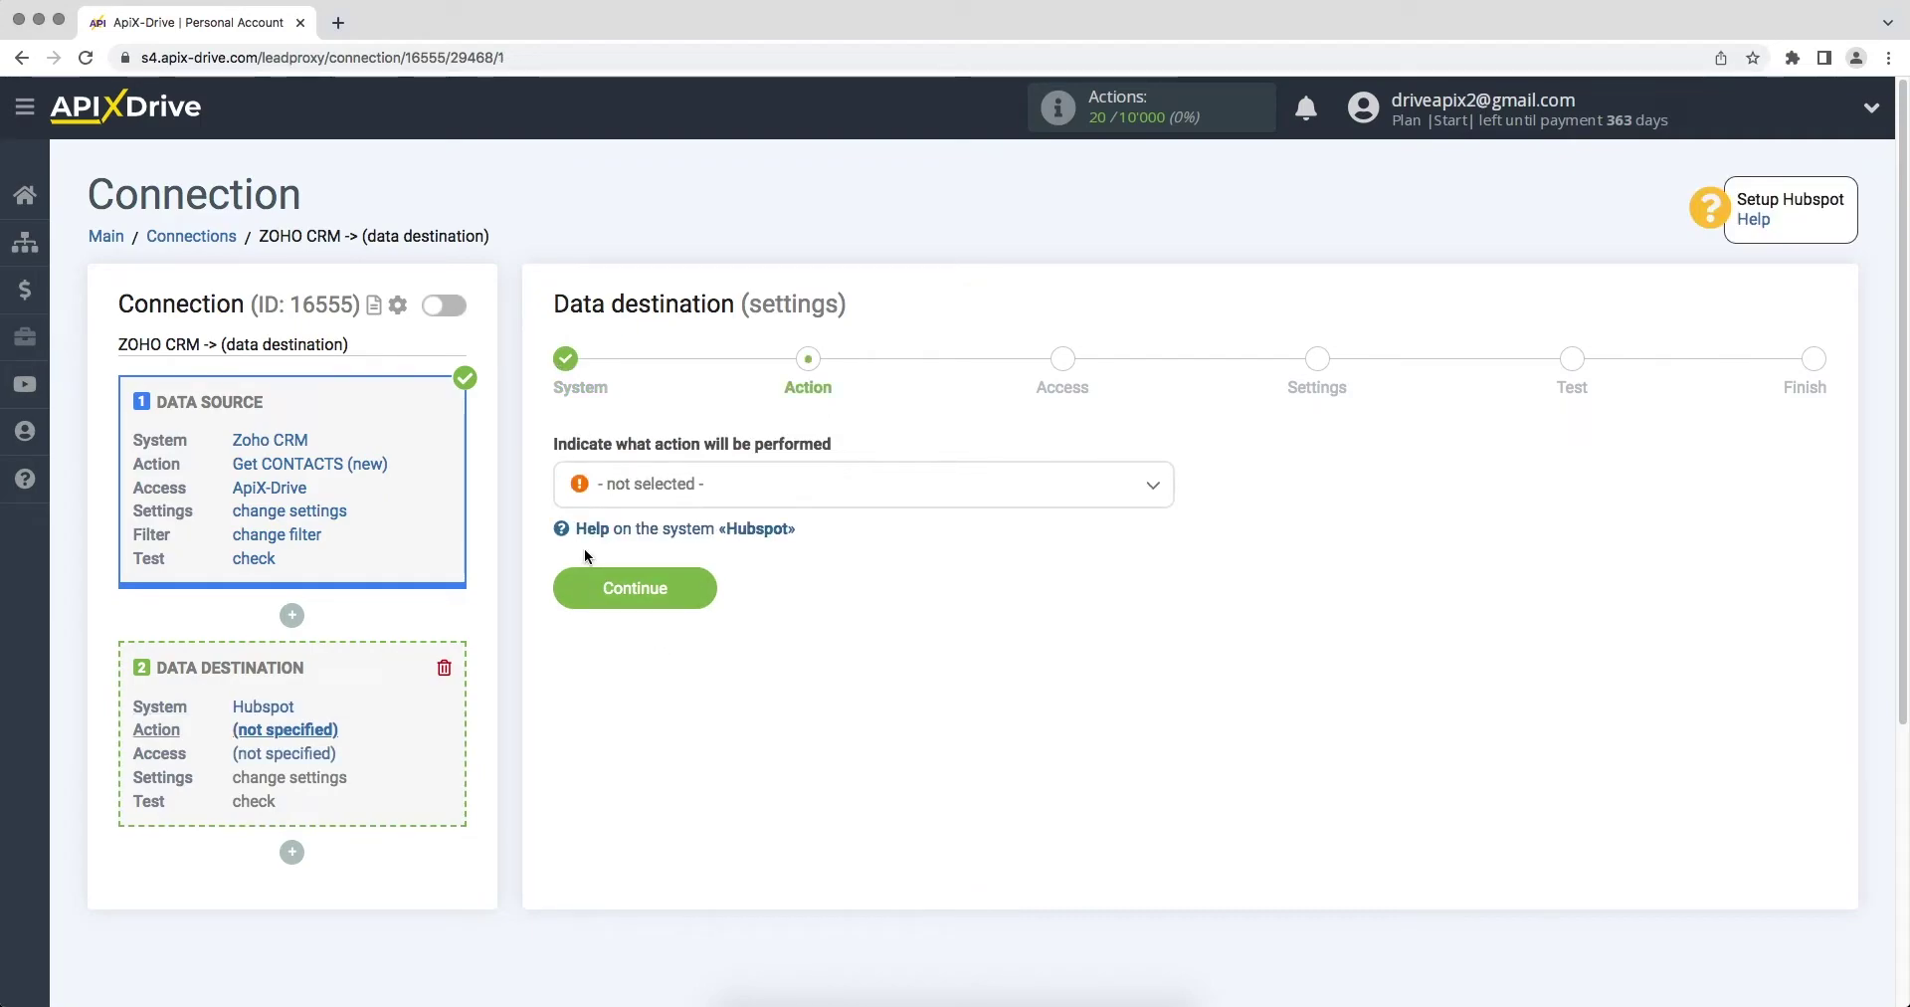
Step: Set the HubSpot action to Create DEAL and begin connecting a HubSpot account
click(629, 488)
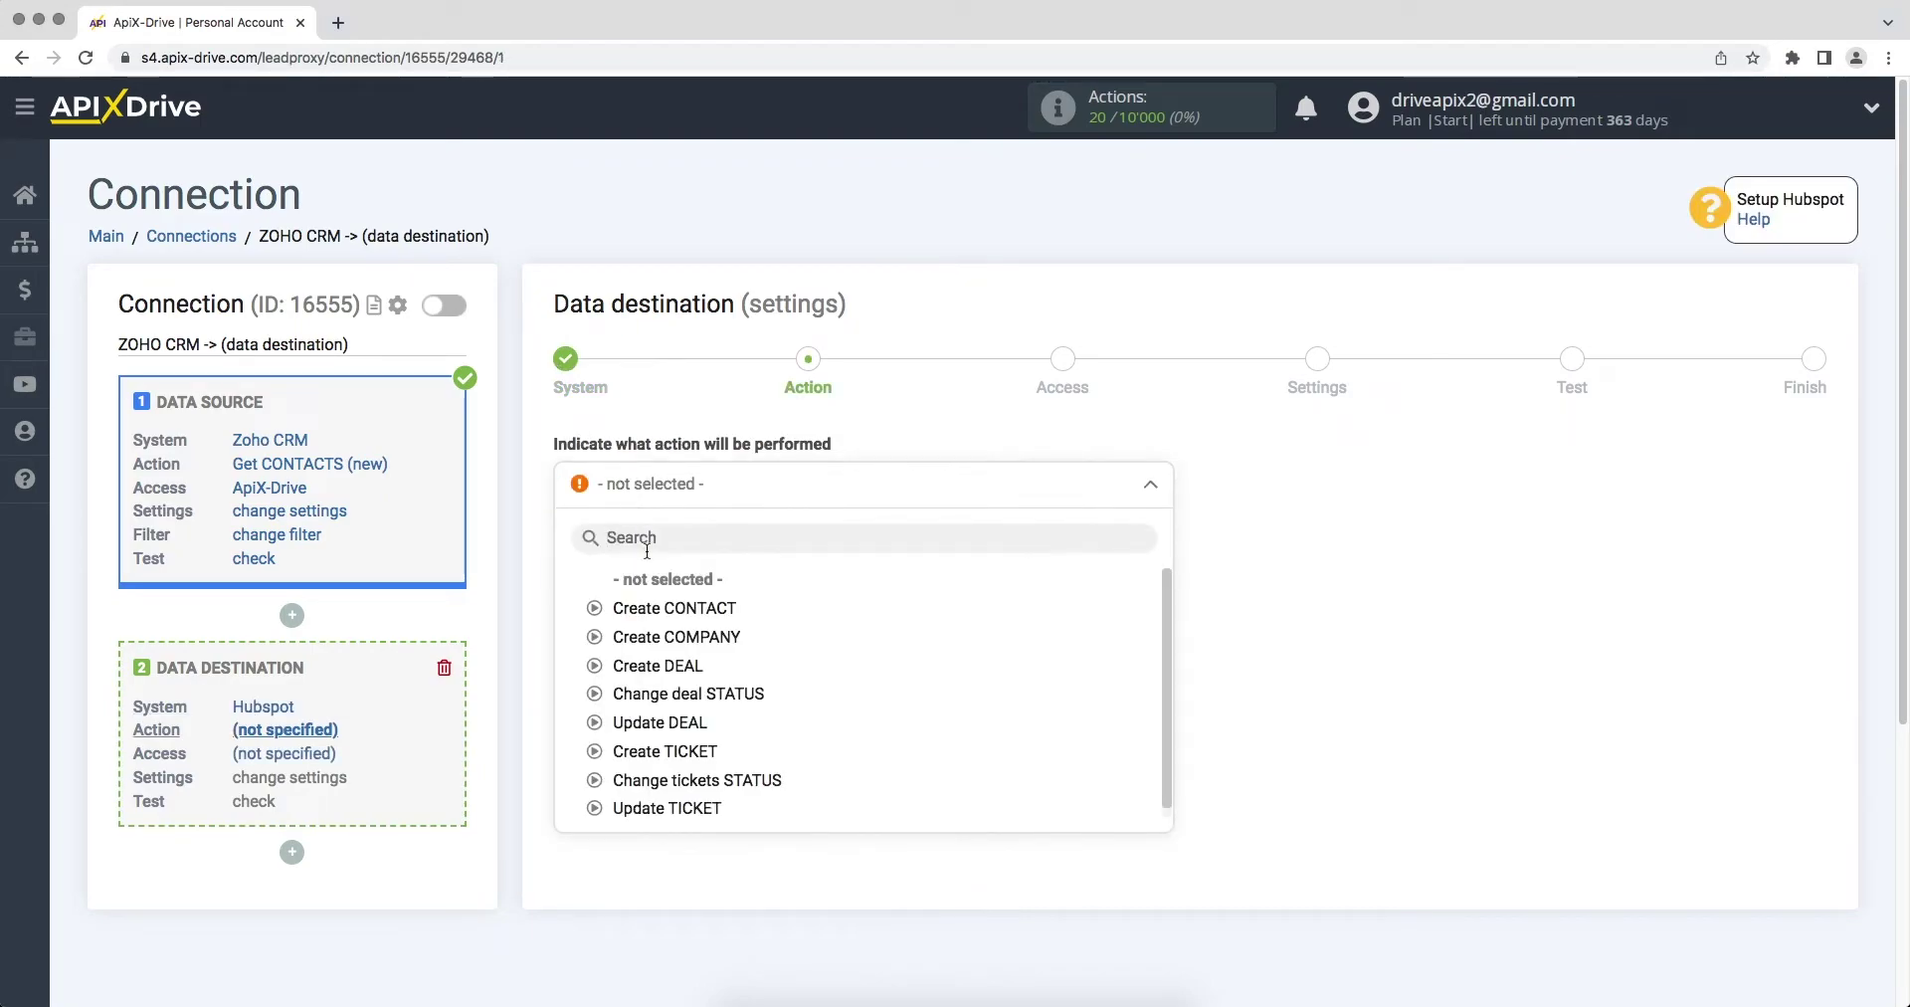
click(660, 668)
click(580, 600)
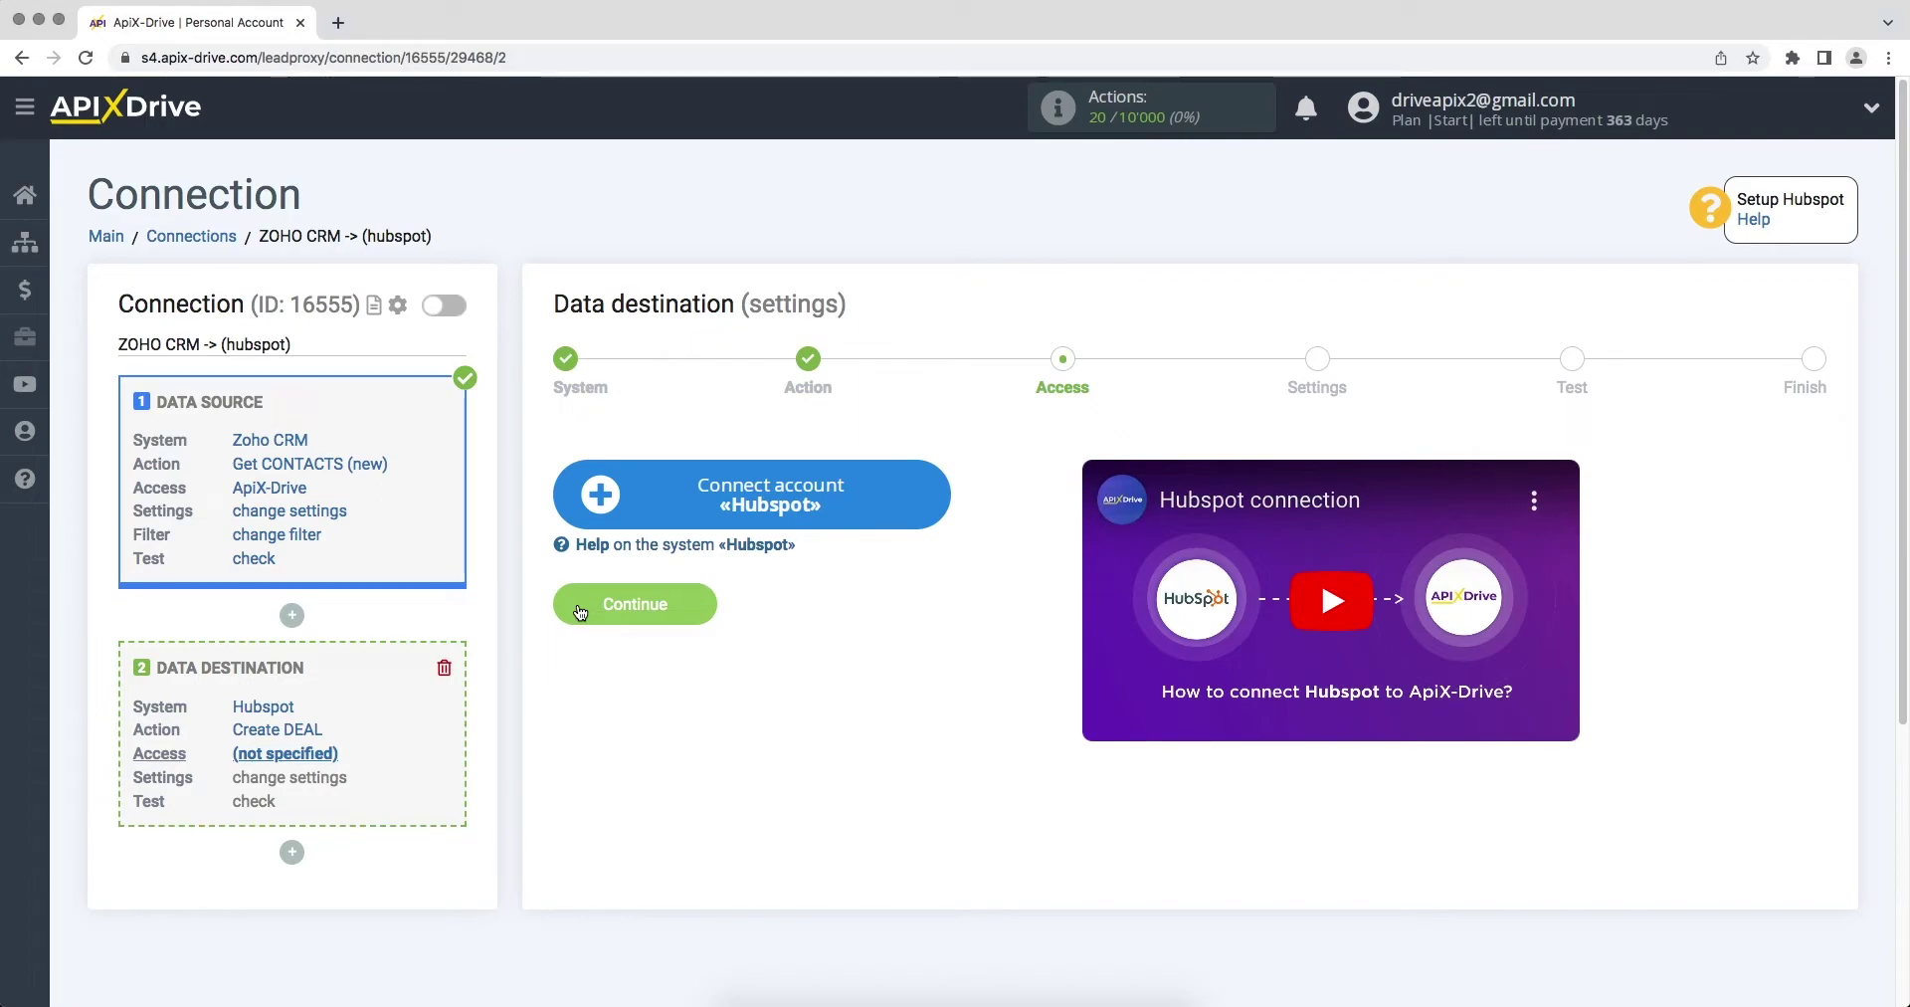
click(604, 505)
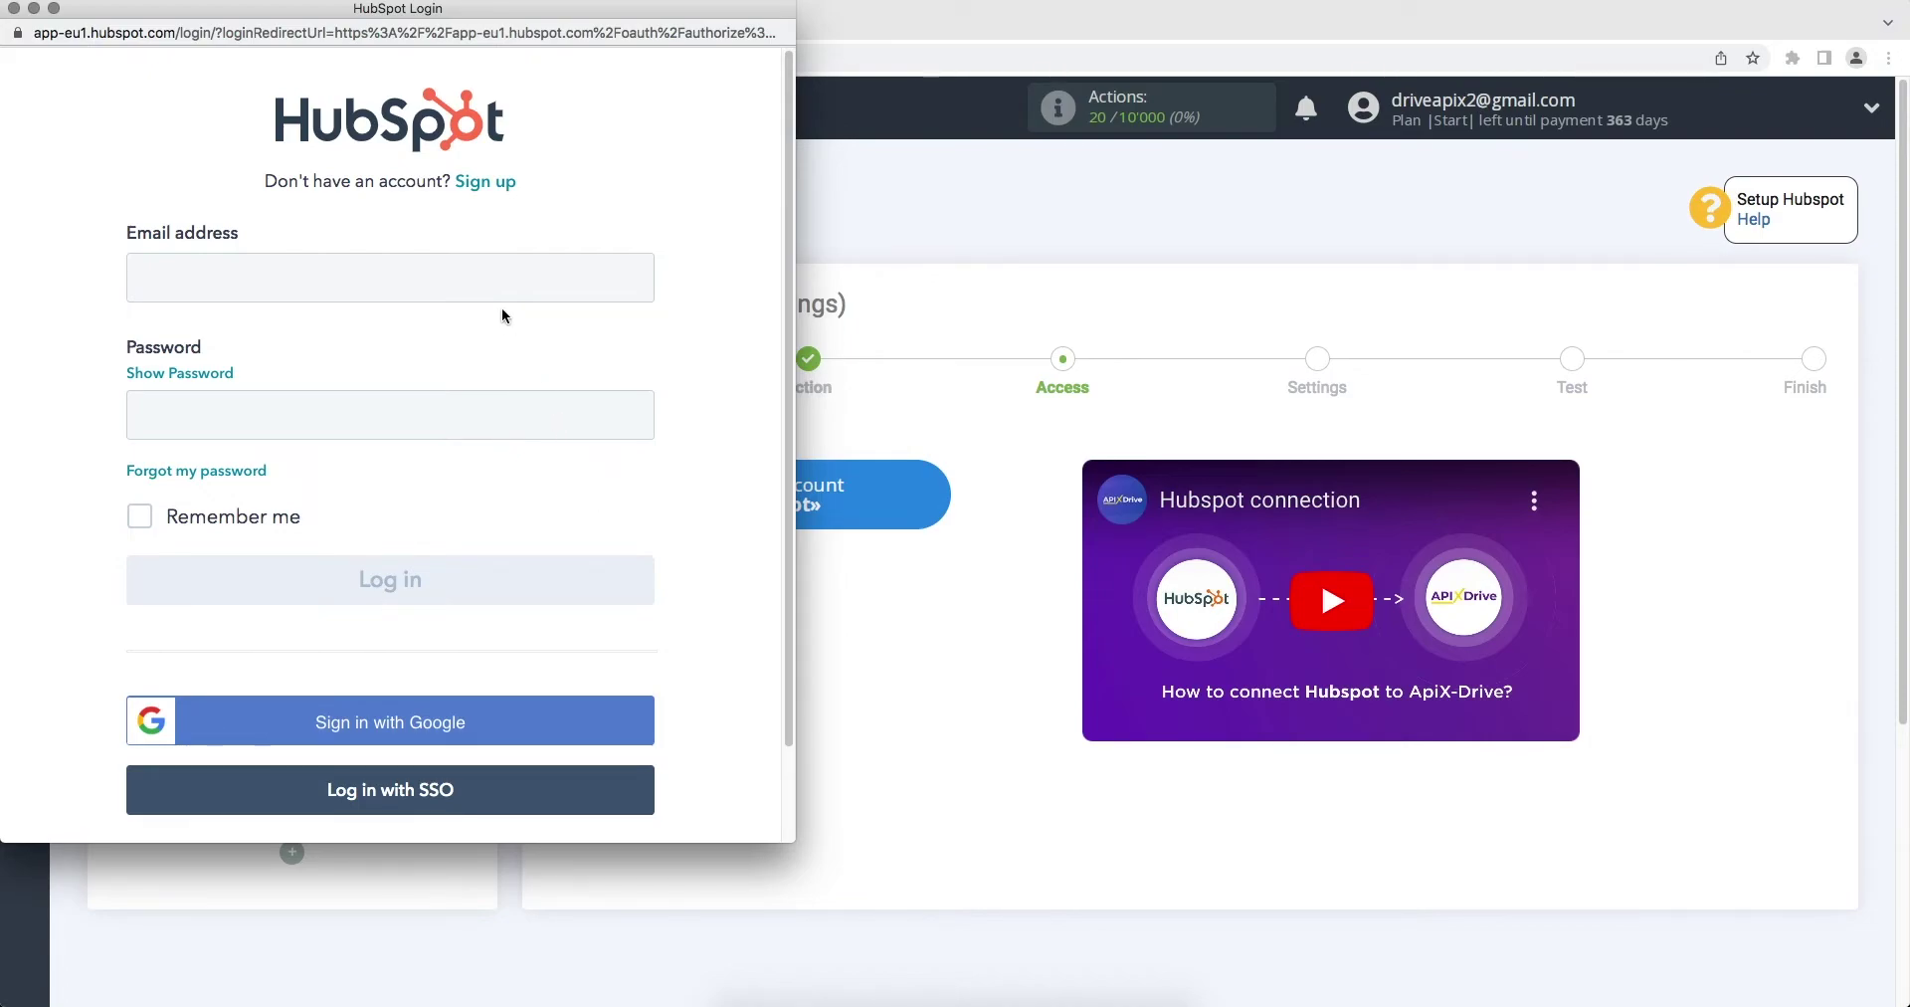
Step: Log in to HubSpot with the account e-mail and password
click(506, 281)
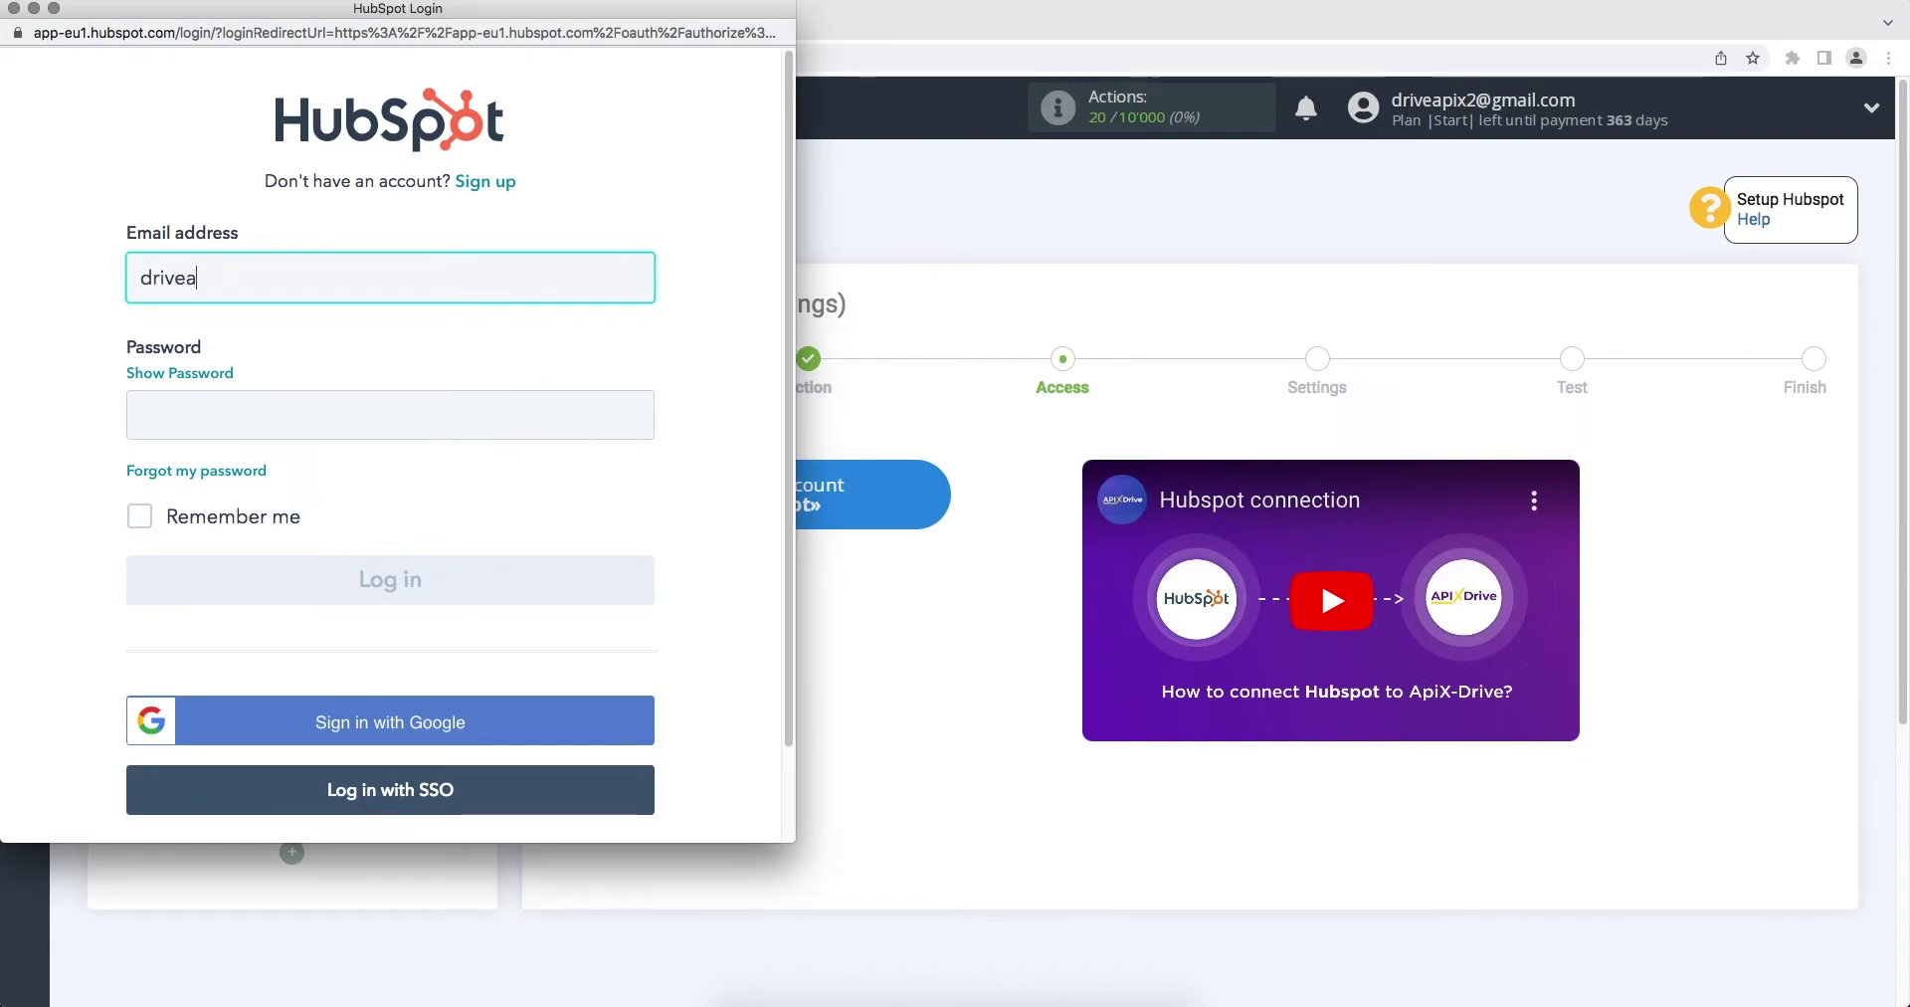
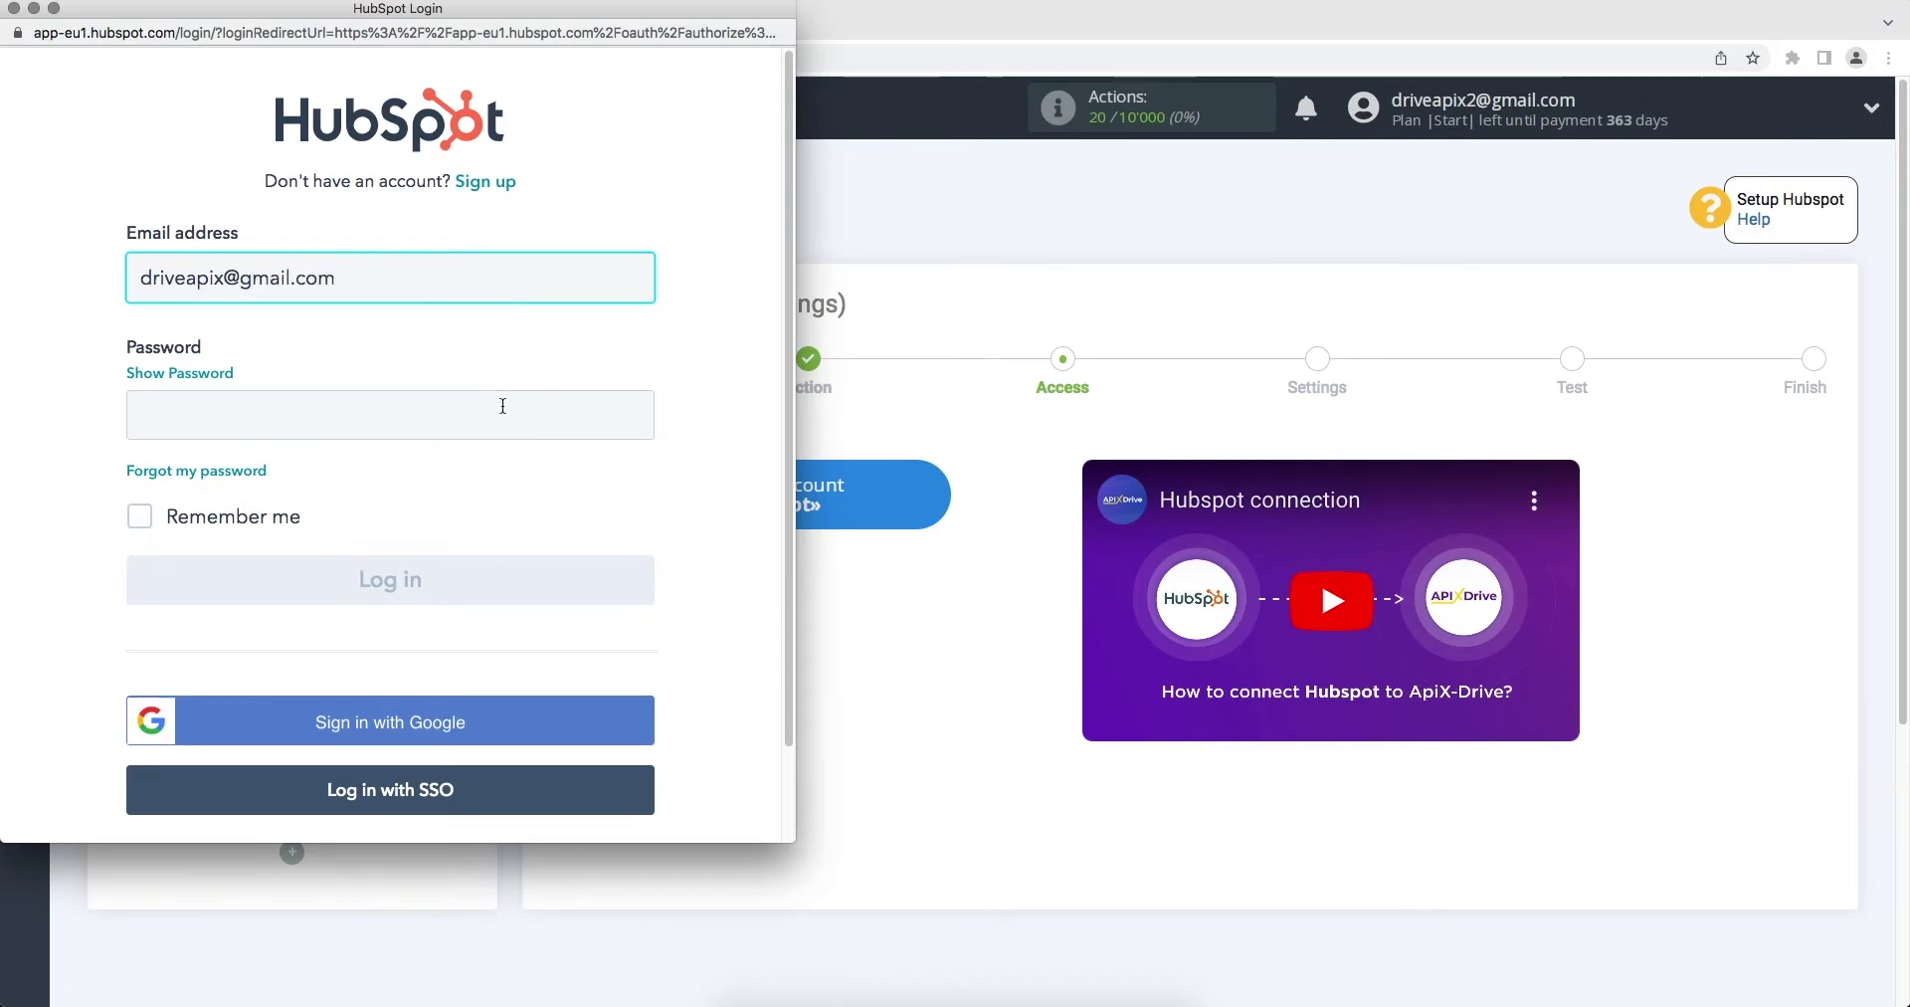
click(504, 405)
text(••••••)
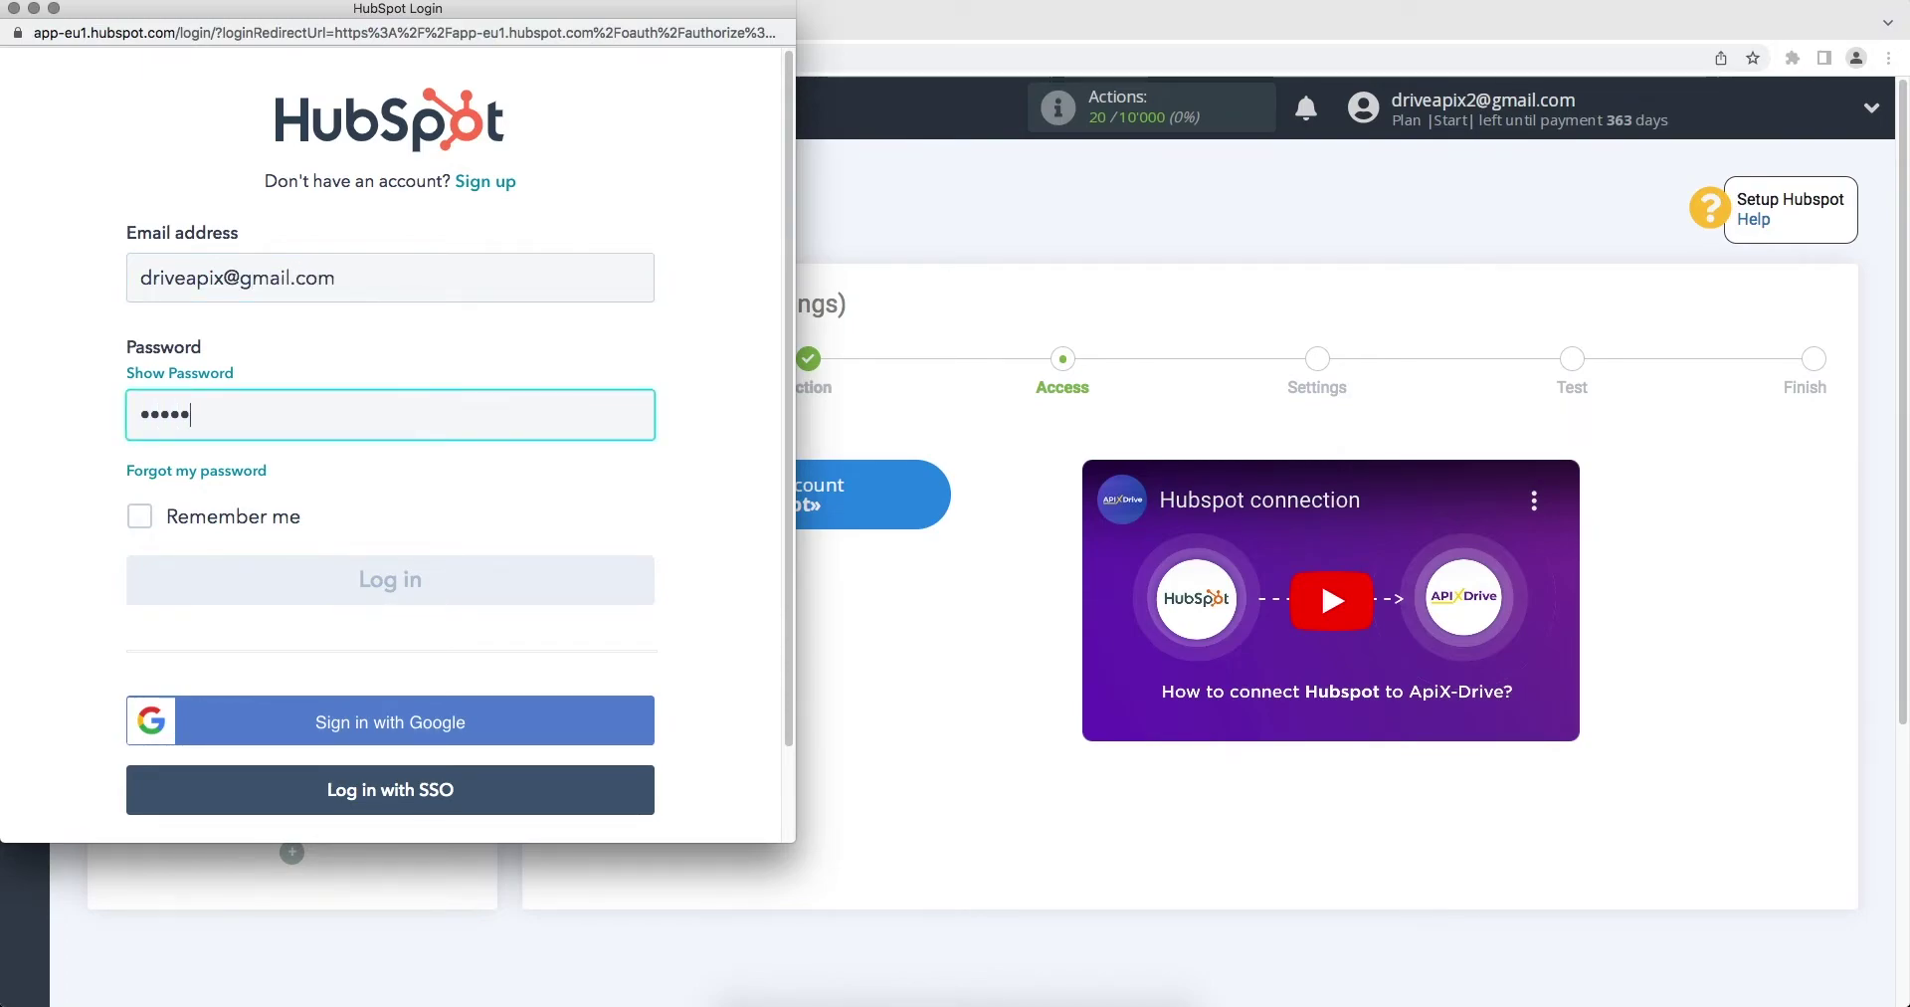
click(542, 590)
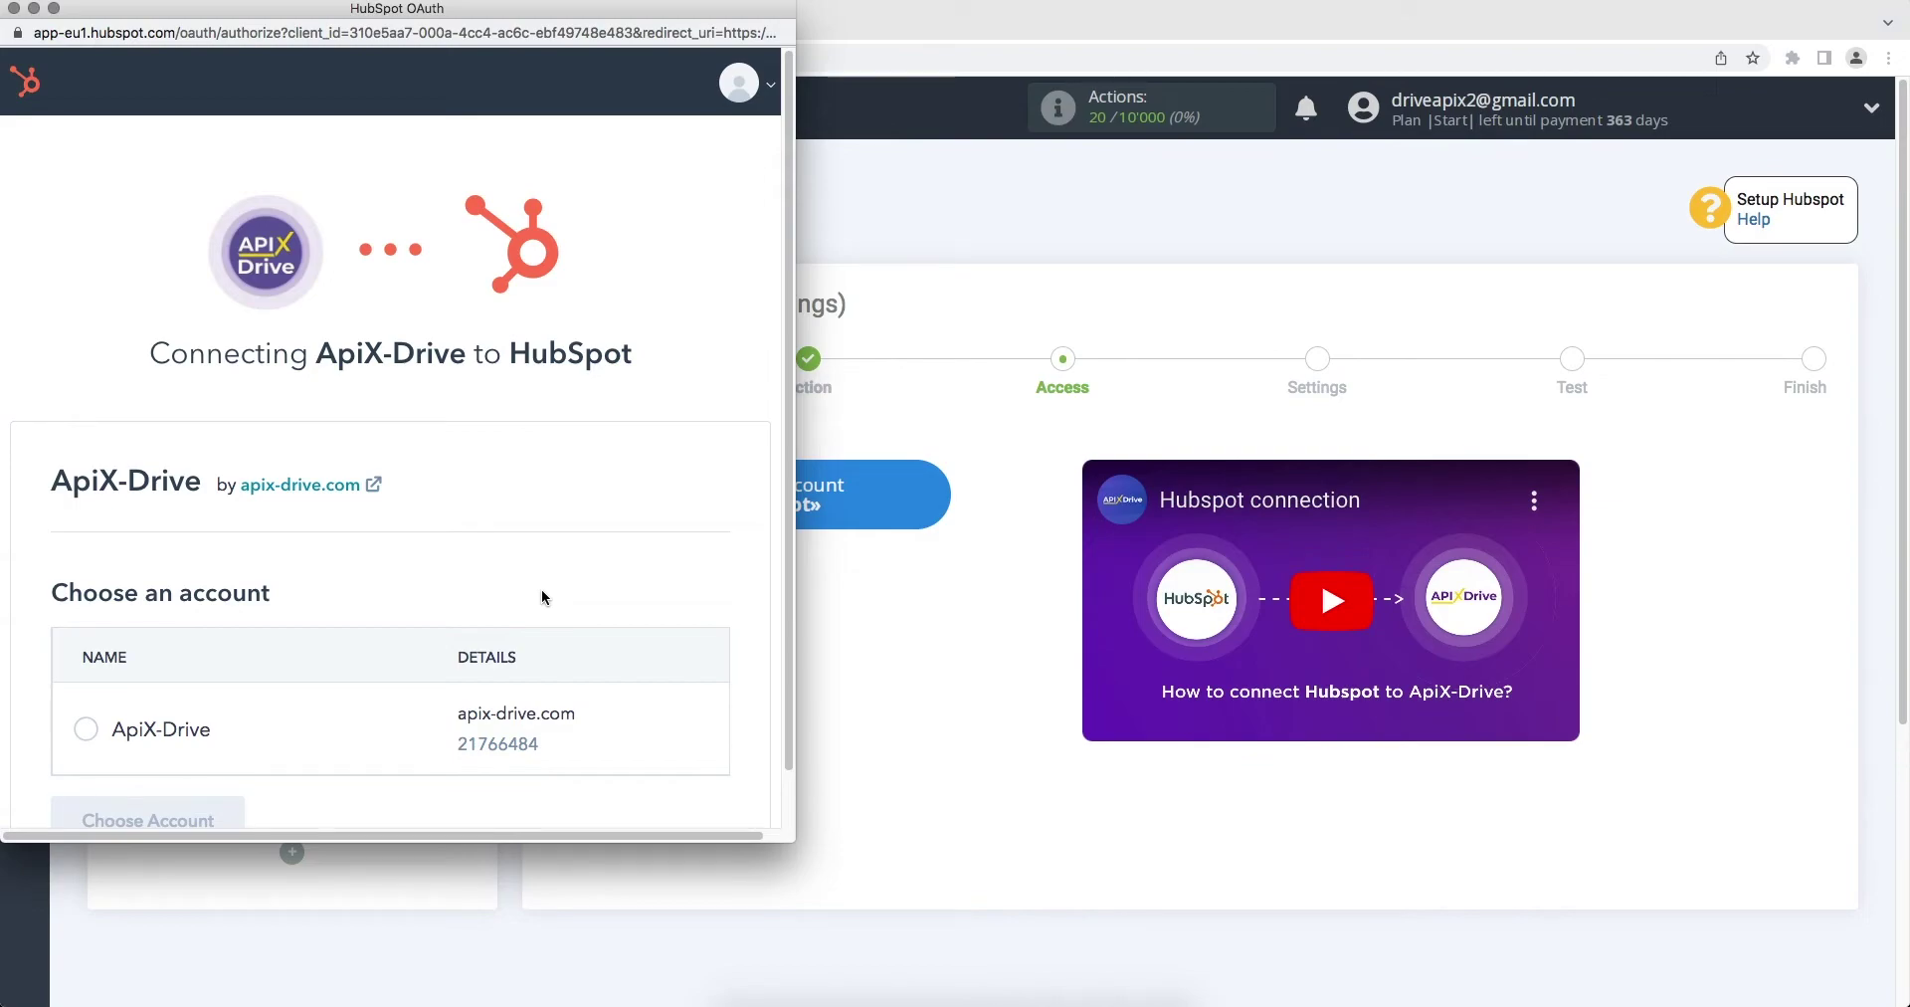
Step: Choose the ApiX-Drive HubSpot account and connect the app
click(87, 730)
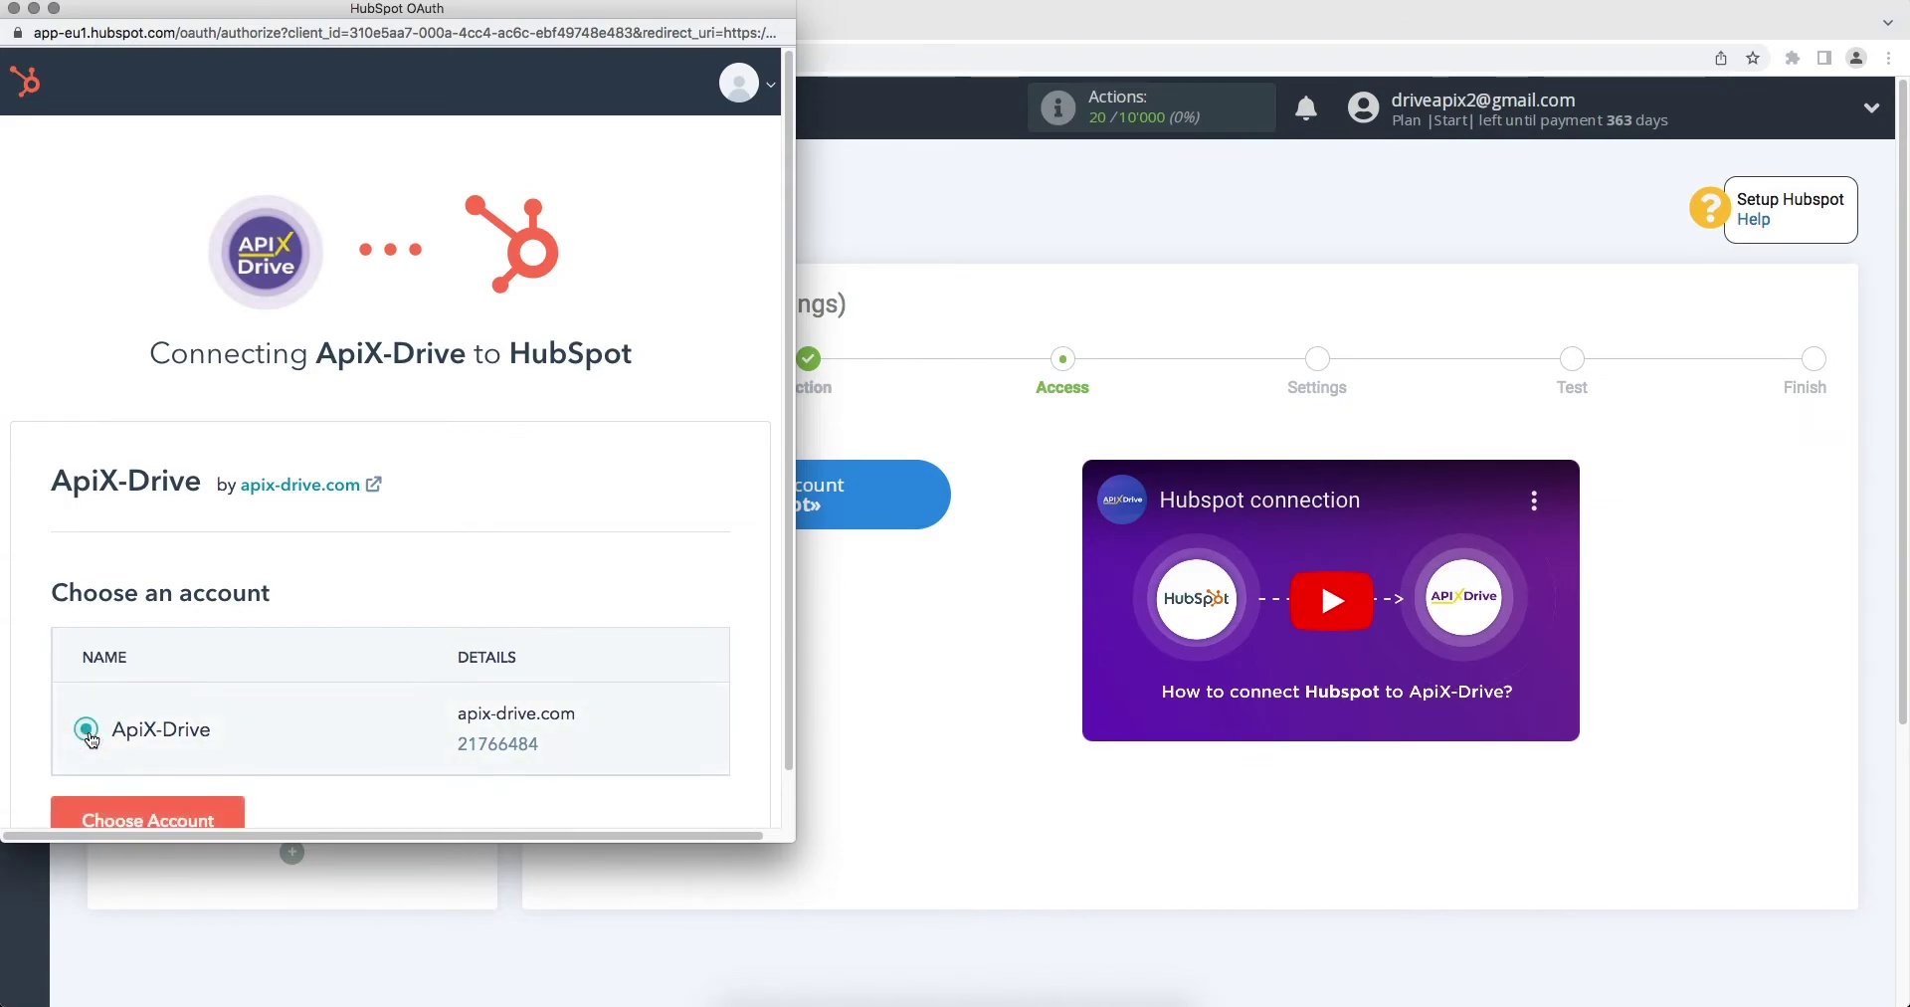
scroll(89, 734, down, 1)
click(89, 742)
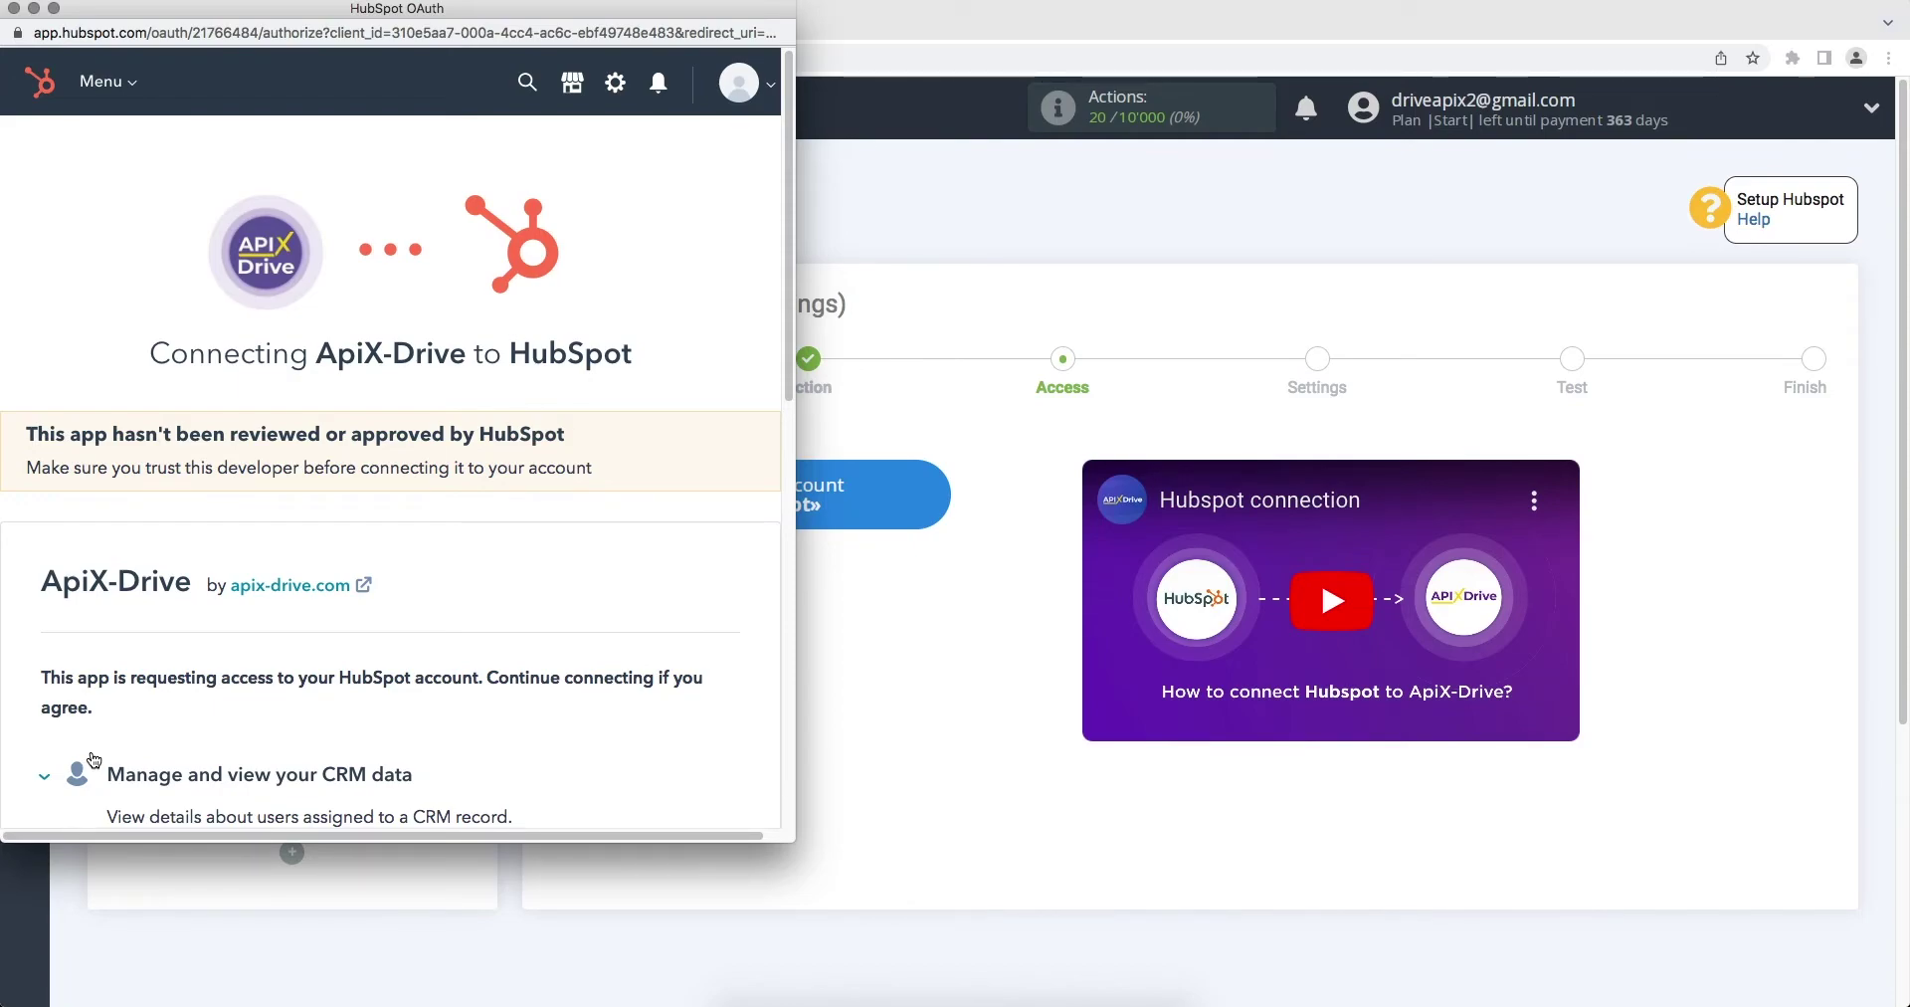
scroll(93, 761, down, 15)
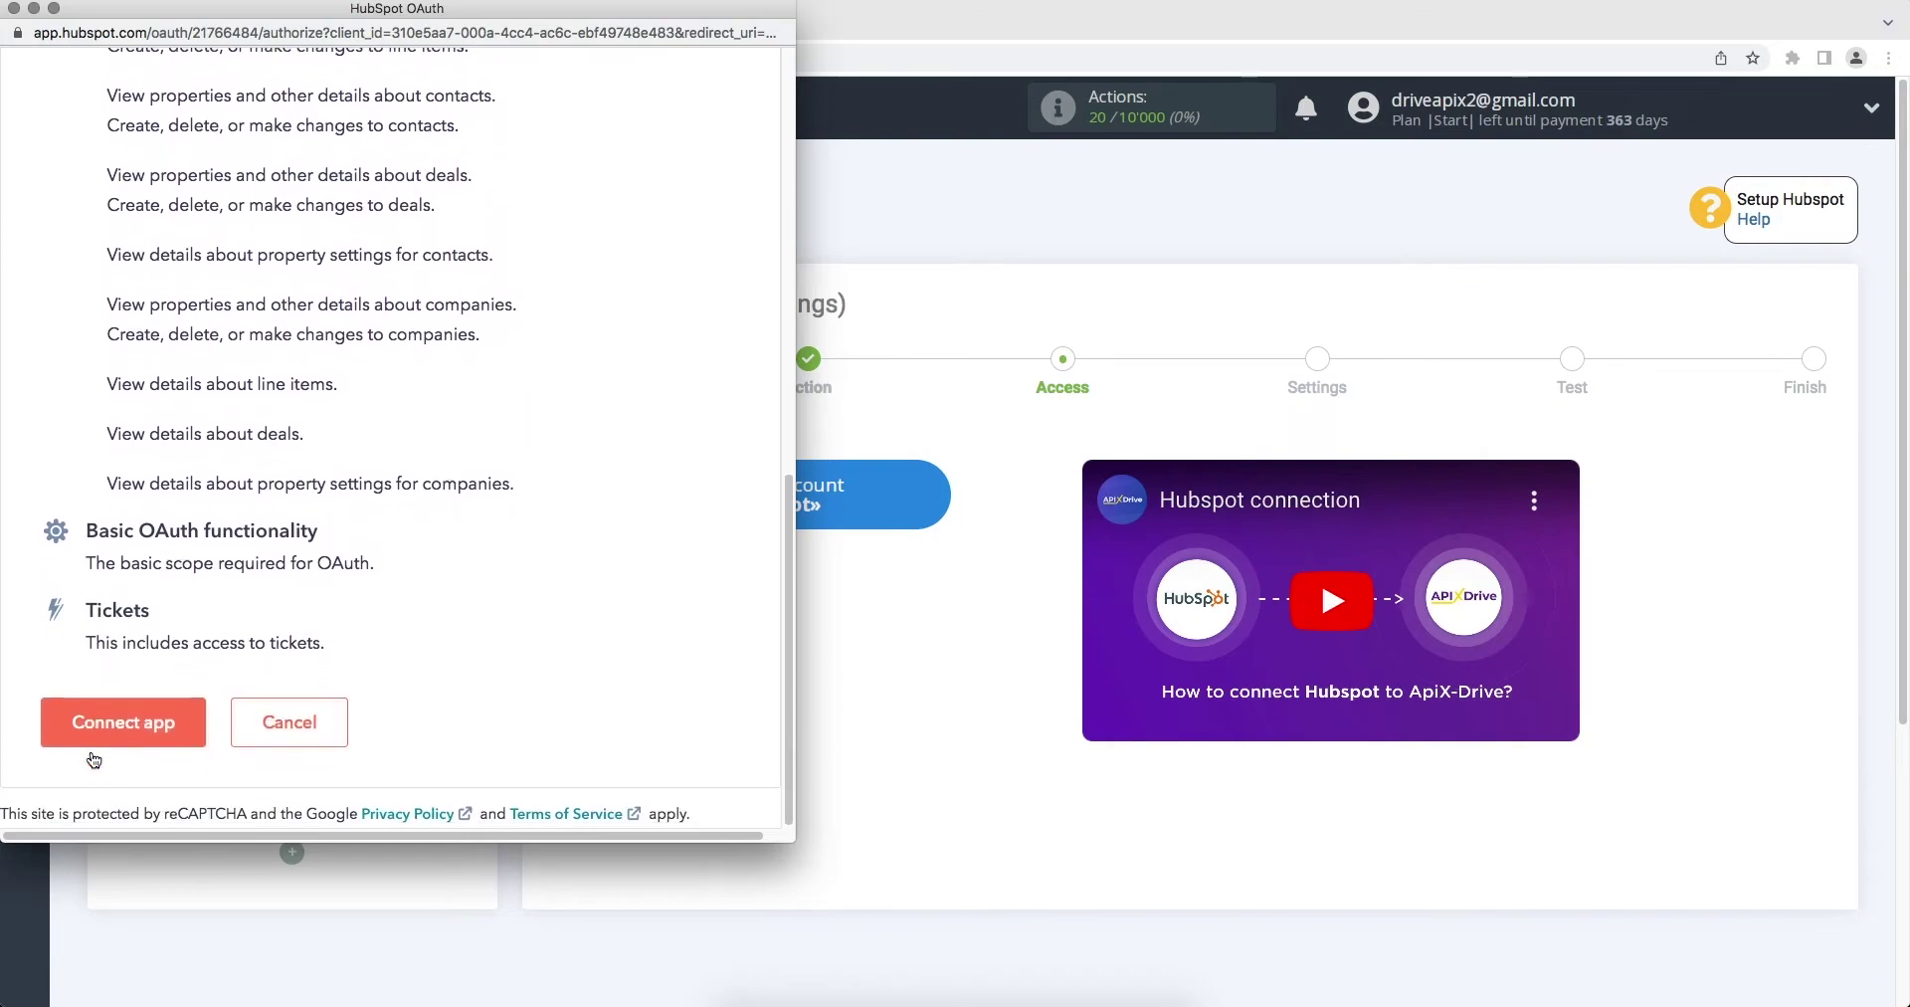
click(130, 724)
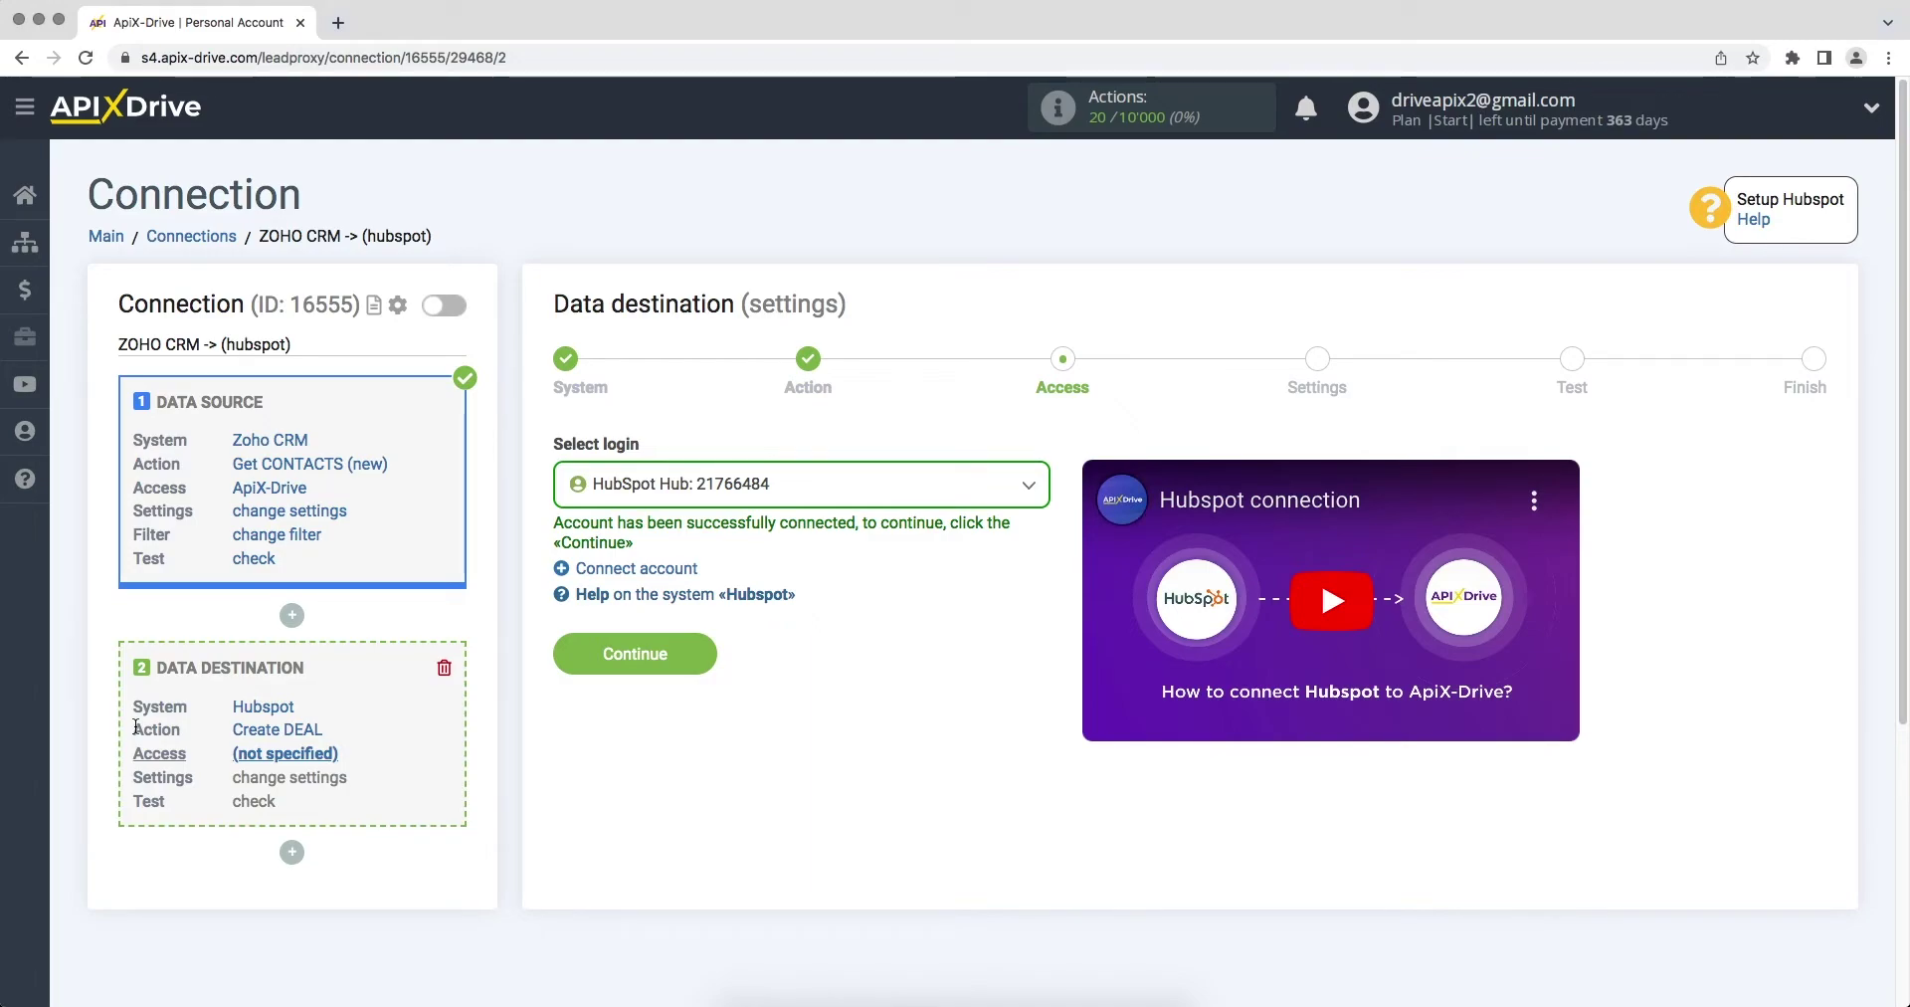
Step: Select the HubSpot Hub login for the destination and continue to Settings
click(609, 497)
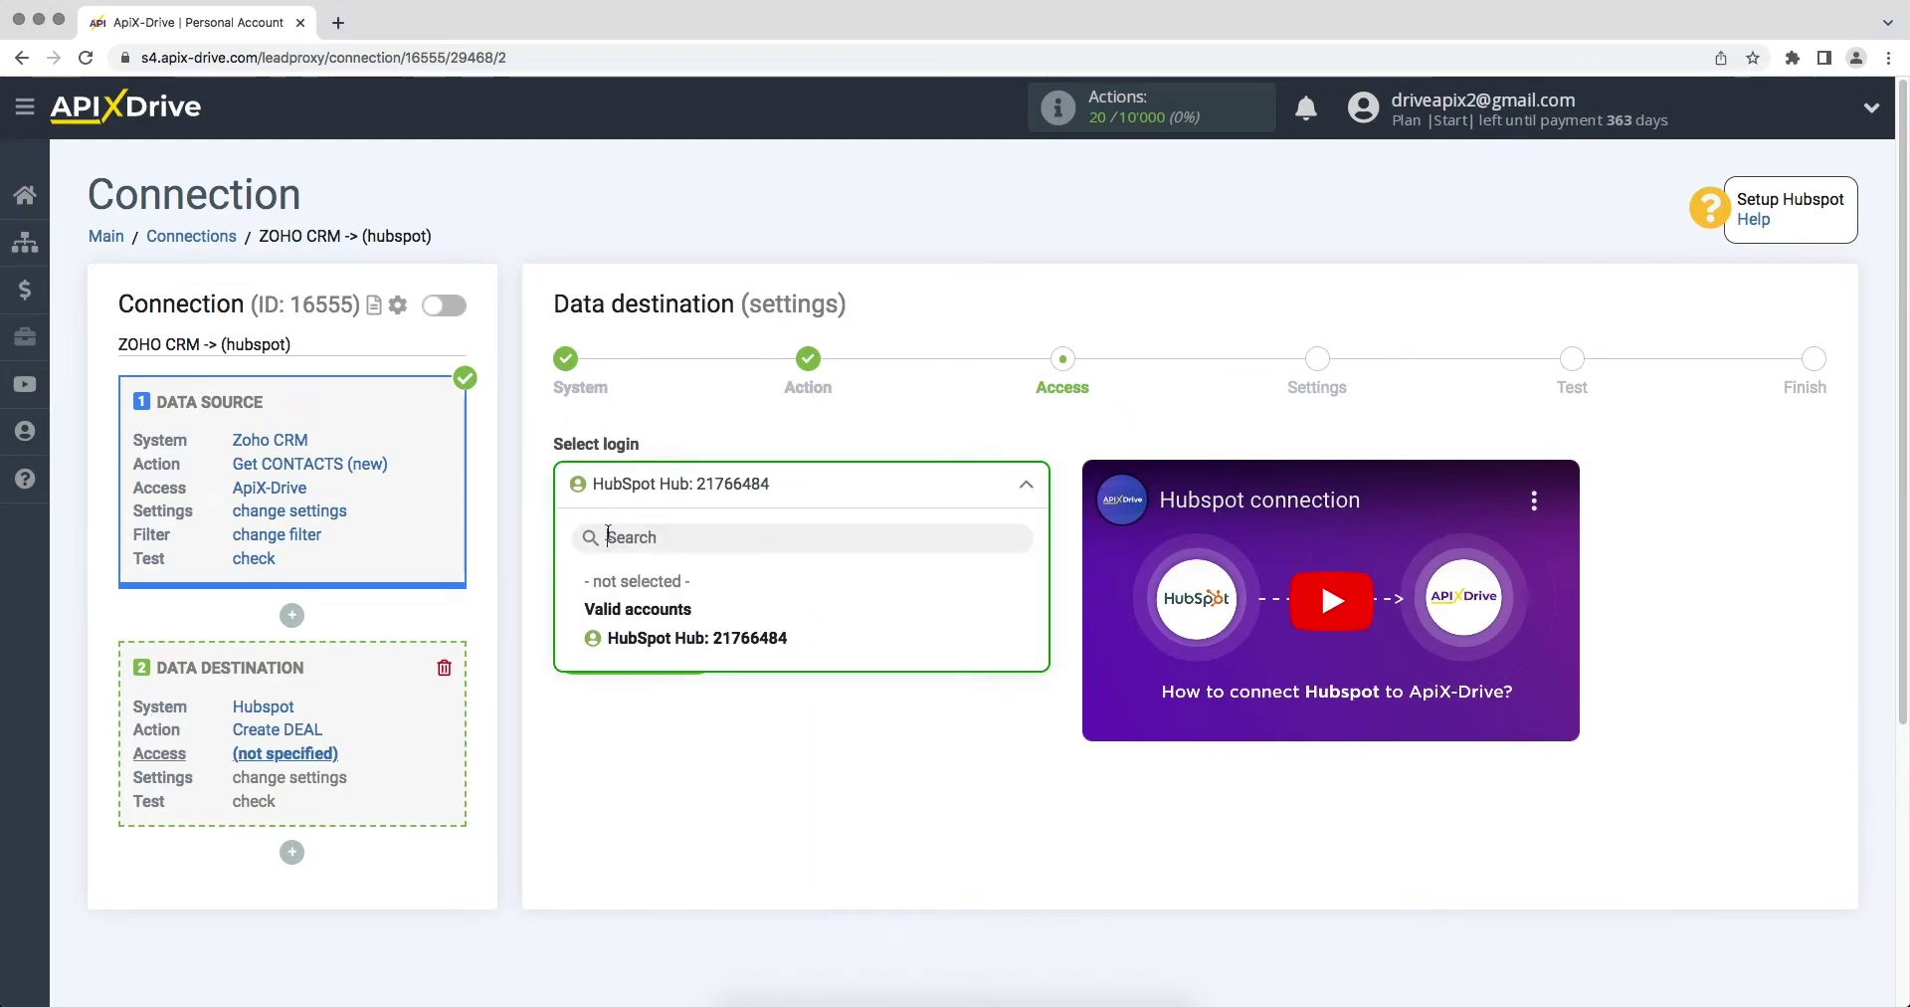
click(622, 638)
click(581, 656)
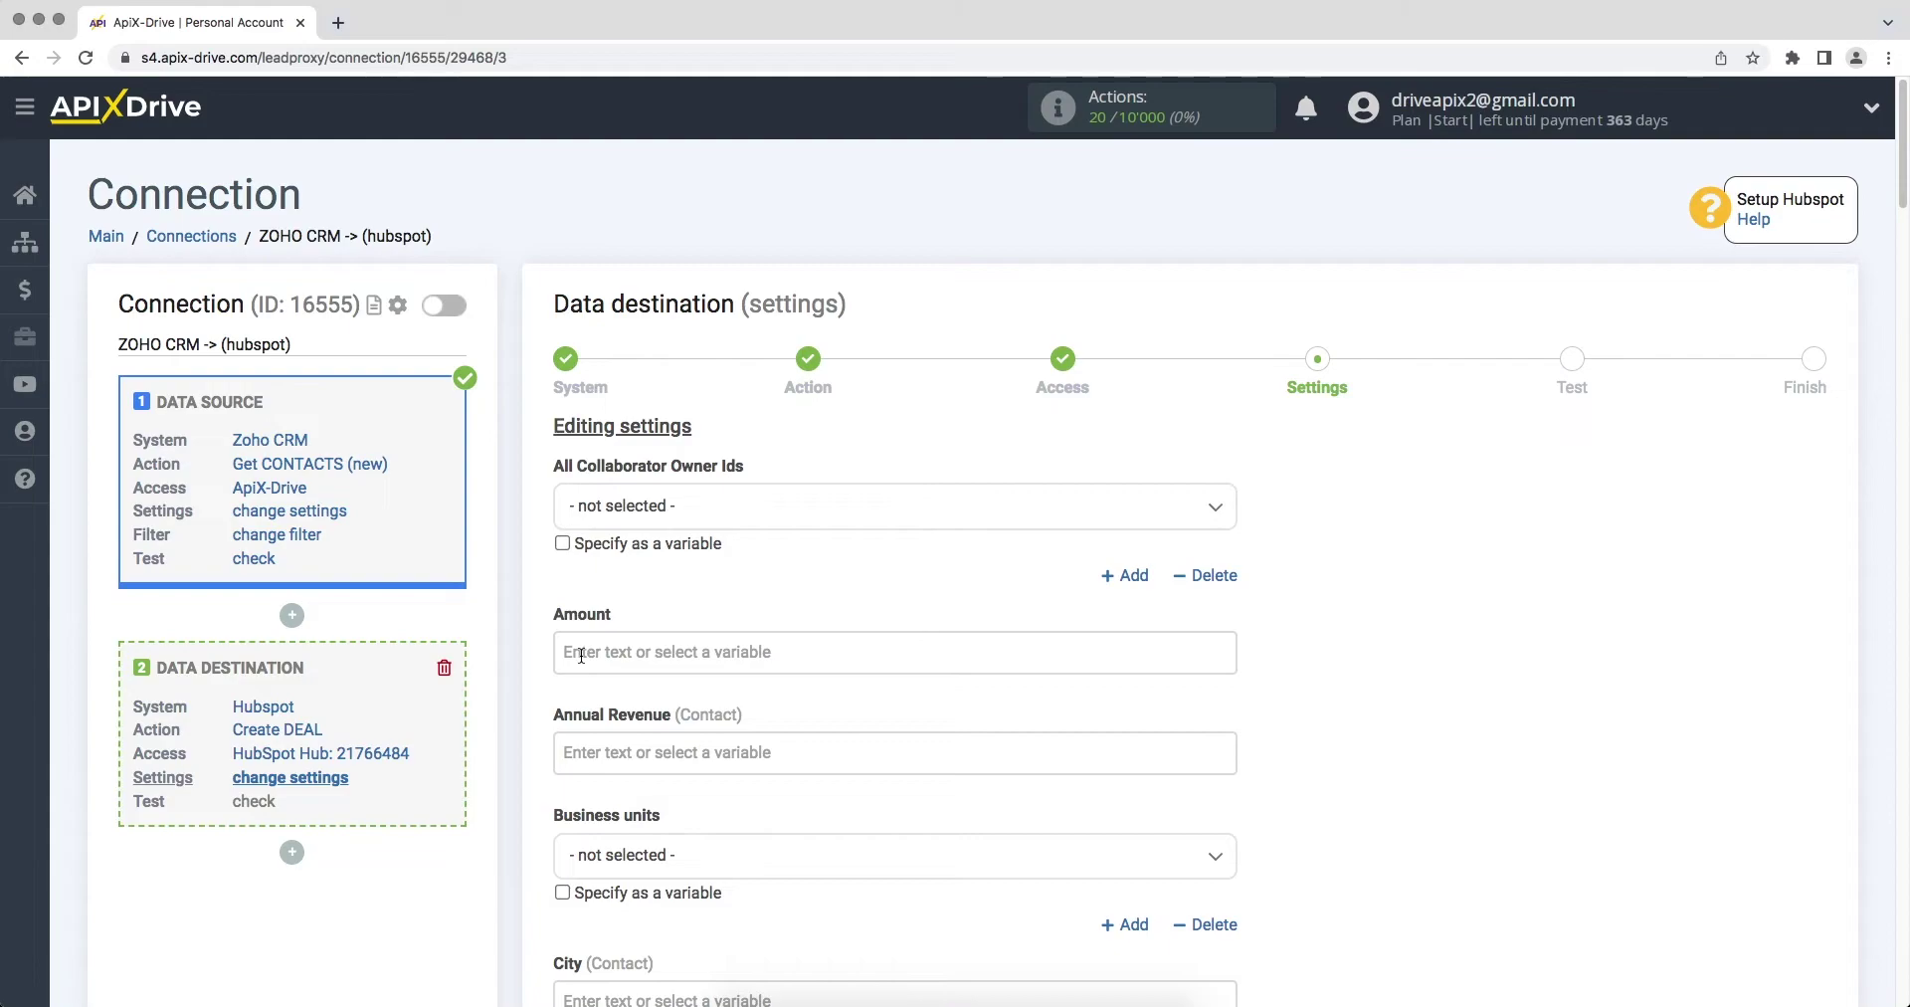
Step: Insert the Zoho Created Time variable into the Deal Description
scroll(581, 655, down, 8)
scroll(581, 656, down, 3)
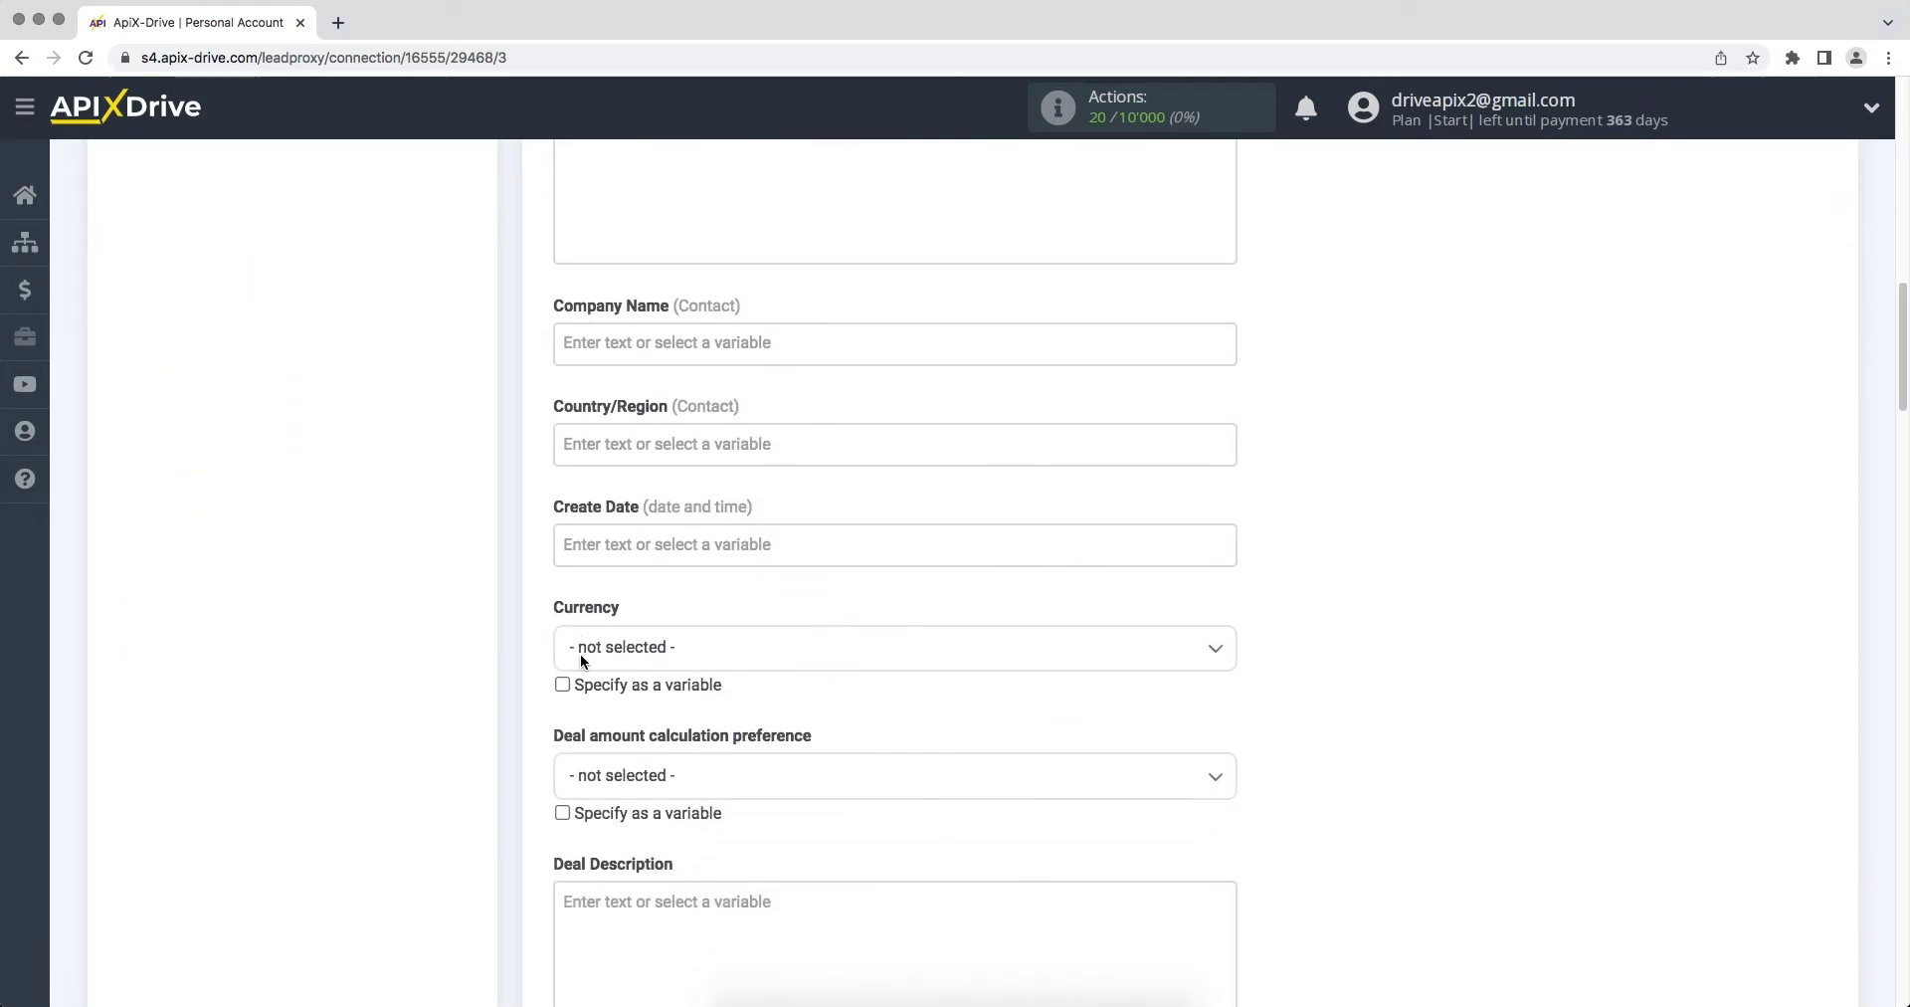
scroll(581, 661, down, 5)
click(648, 567)
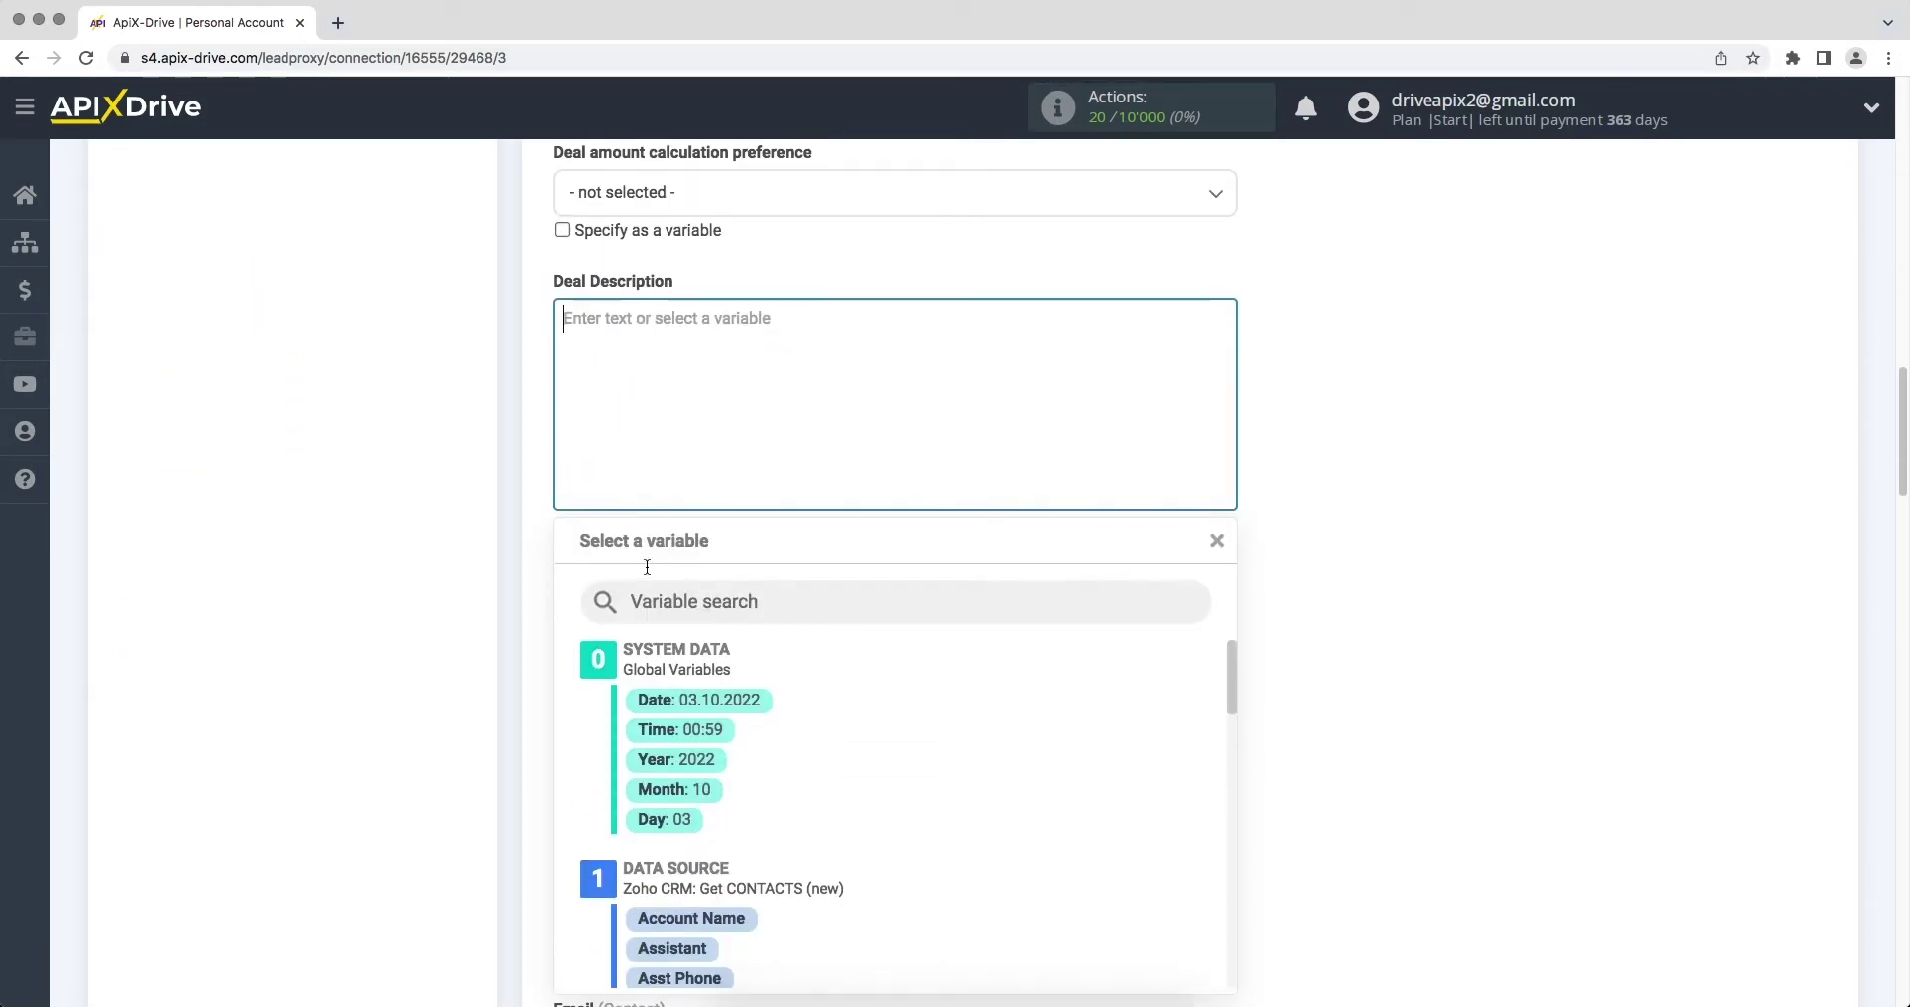
drag(1224, 610, 1227, 694)
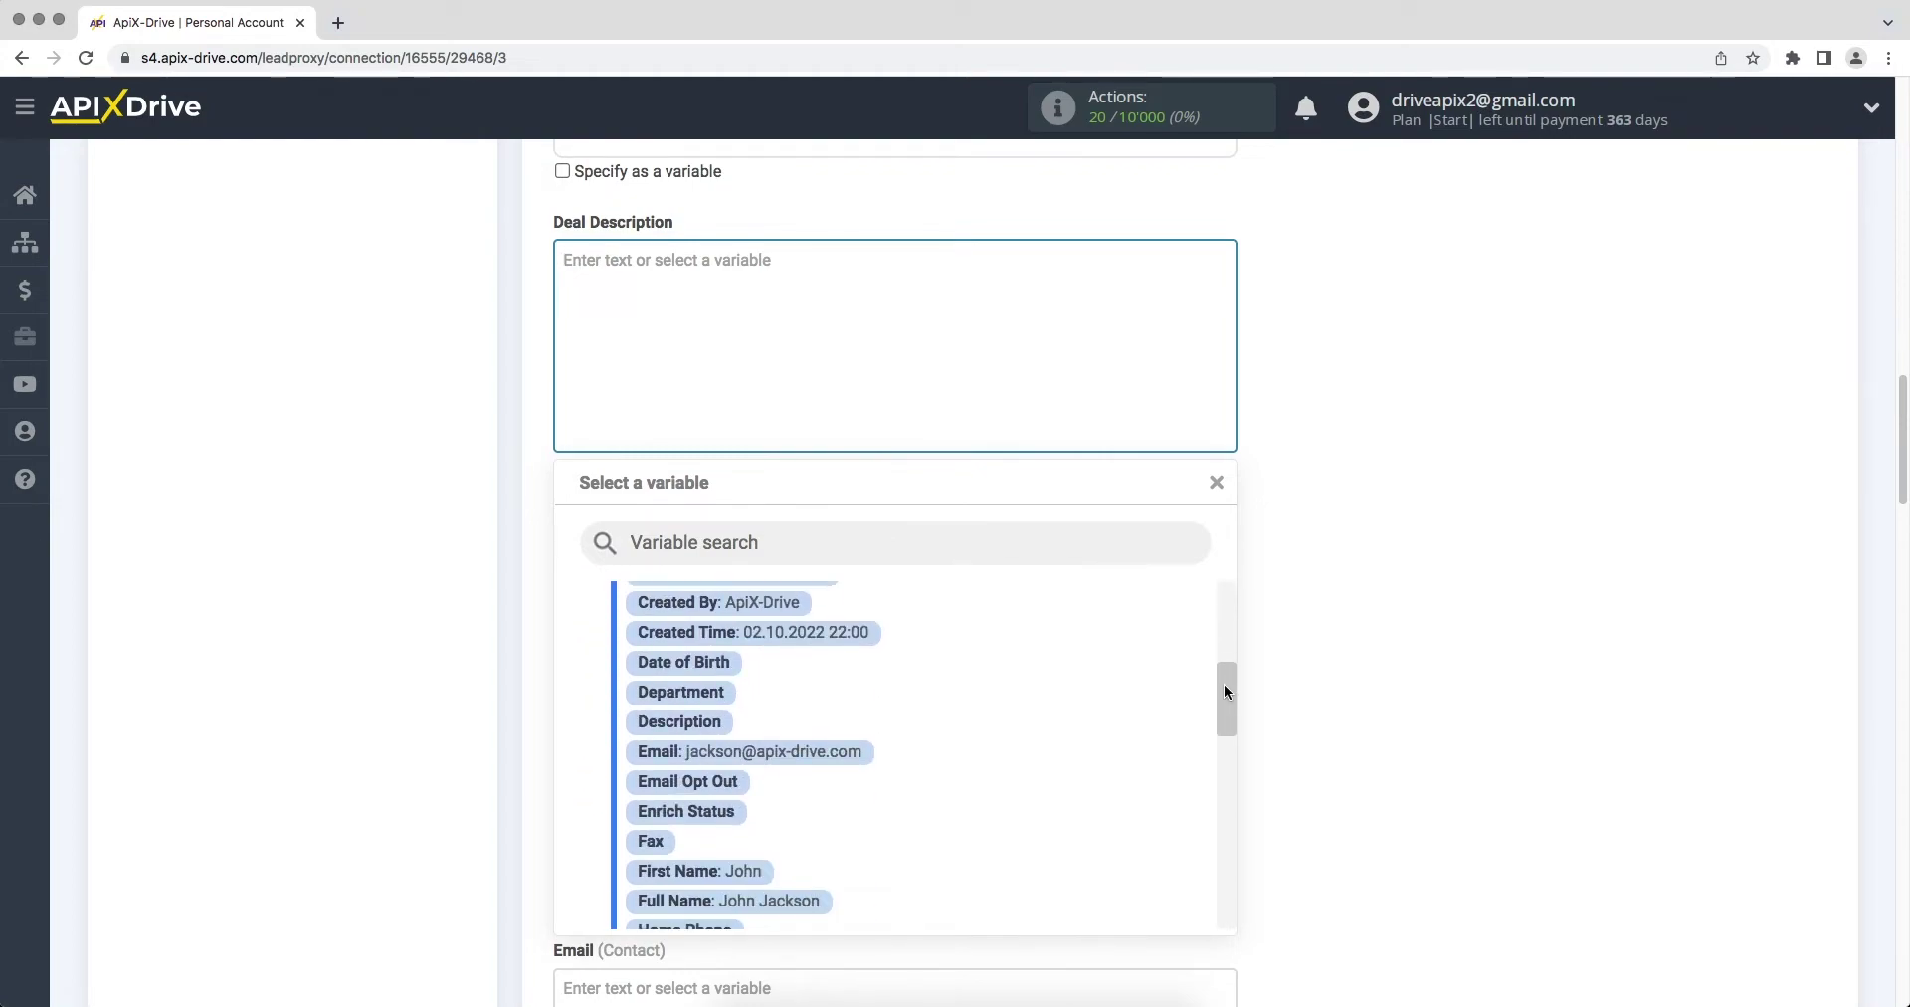
click(862, 627)
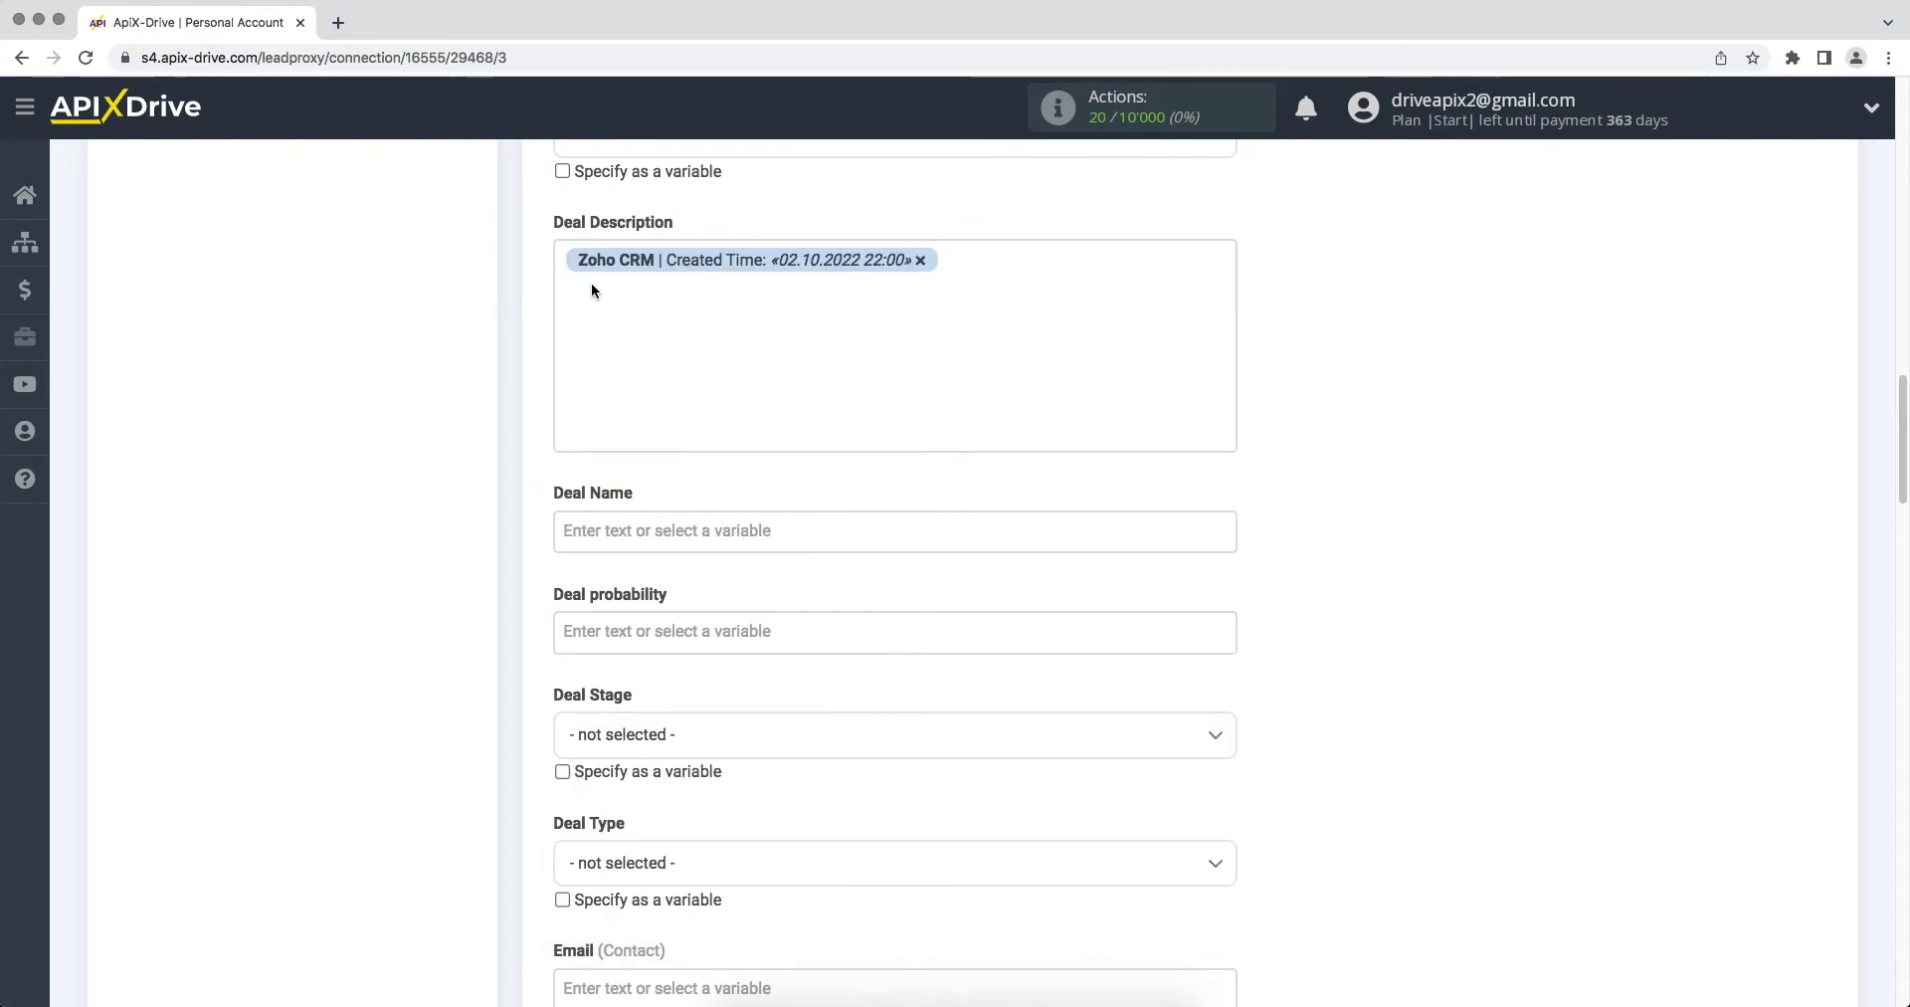
Step: Prefix it with 'Date/Time' and add the line 'Product Iphone 13 128 Gb' below
click(564, 260)
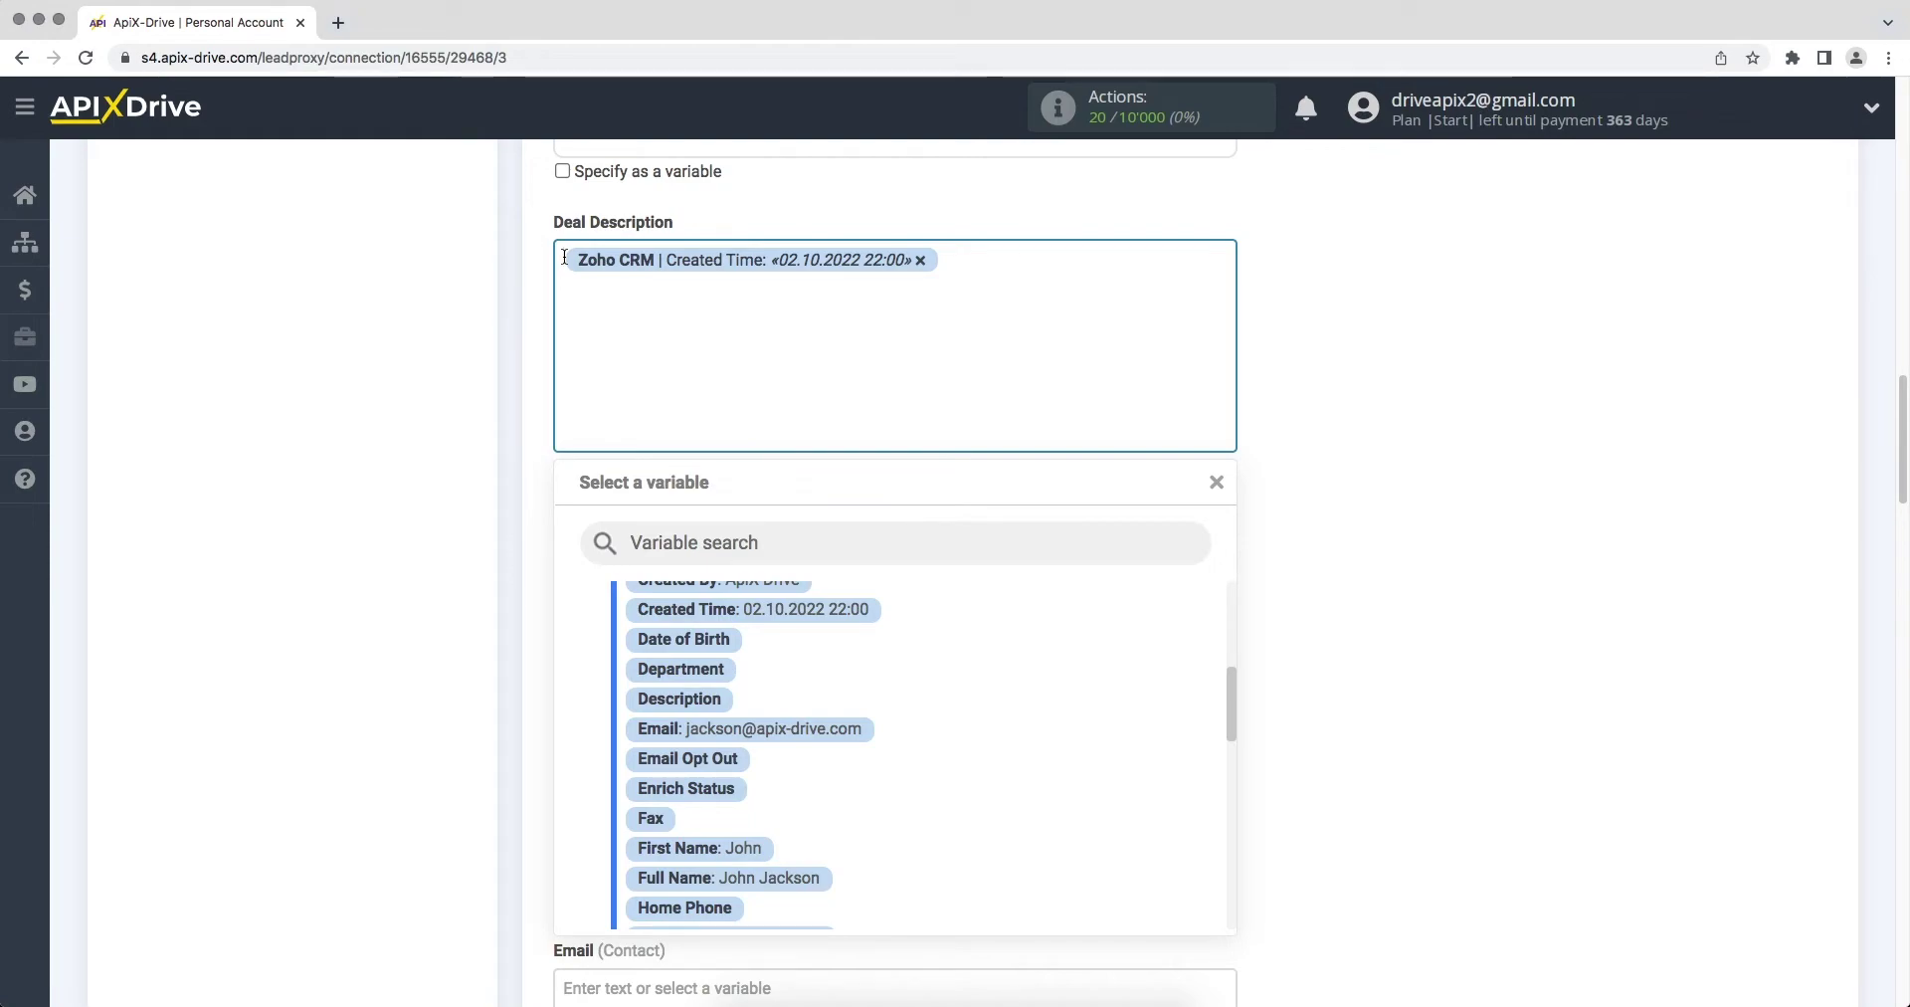
text(Date/)
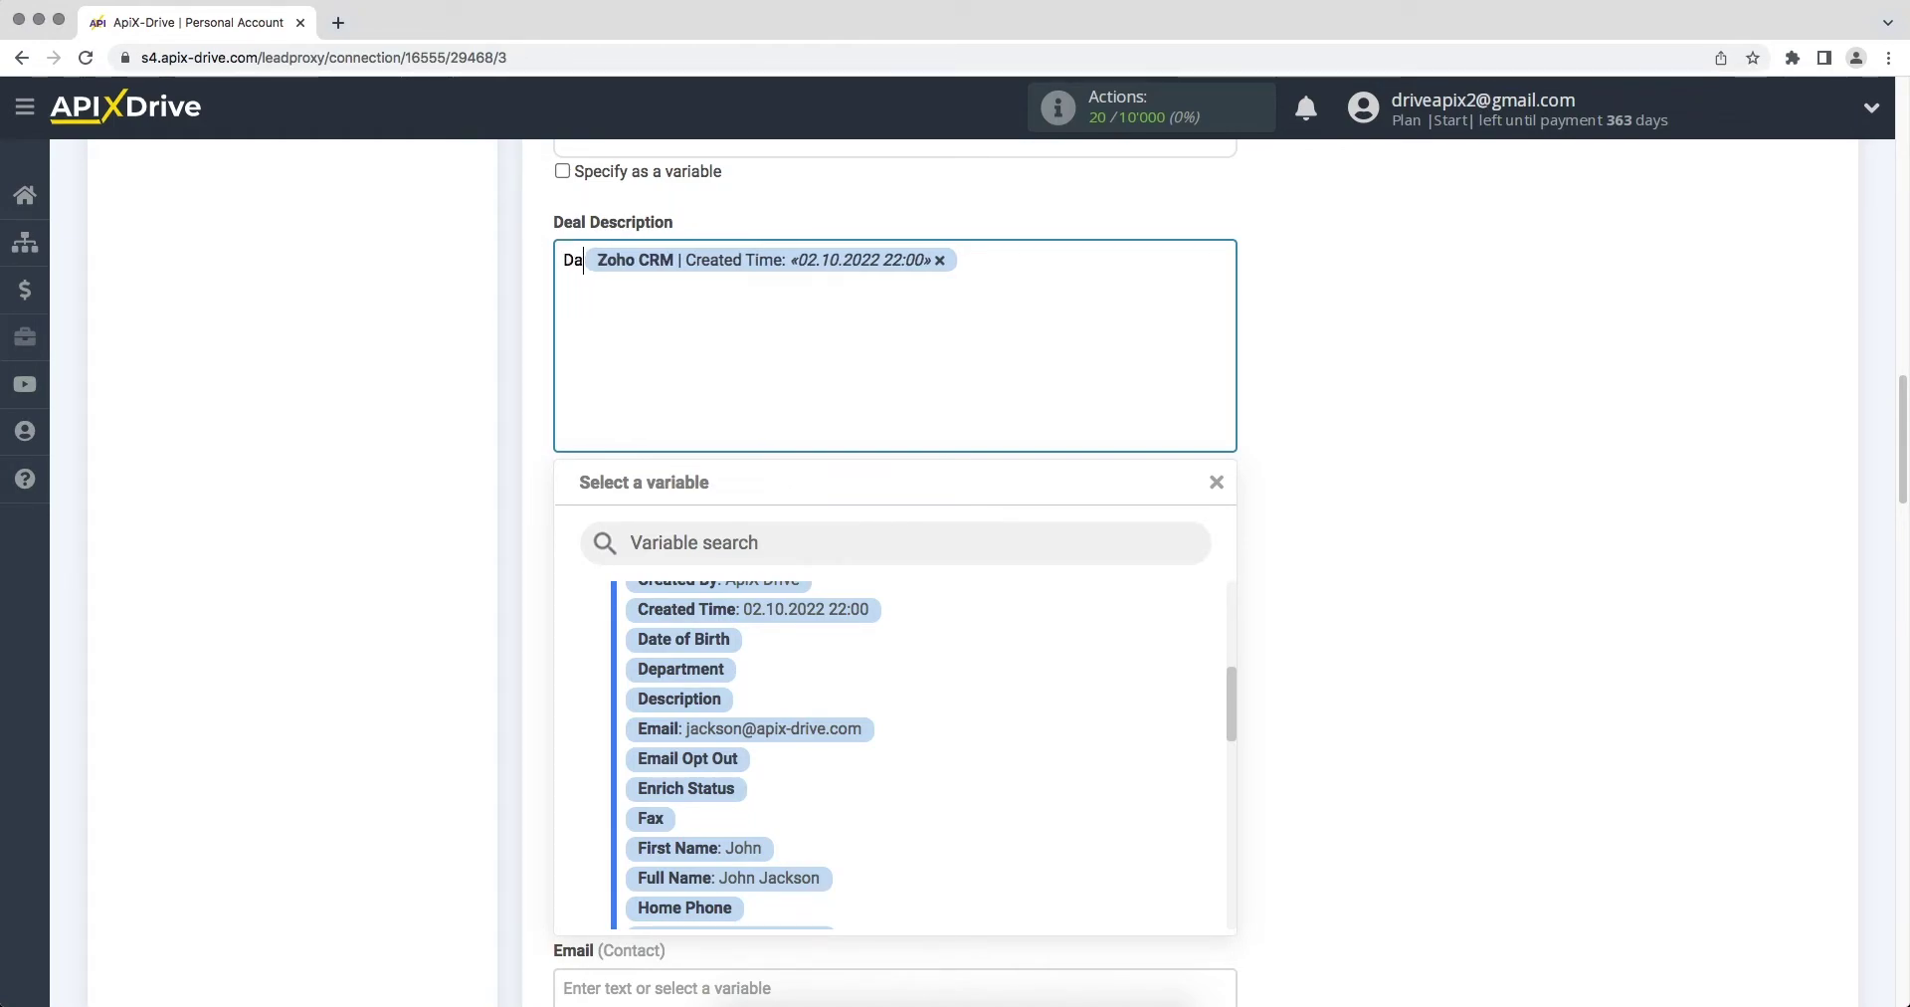
text(Time)
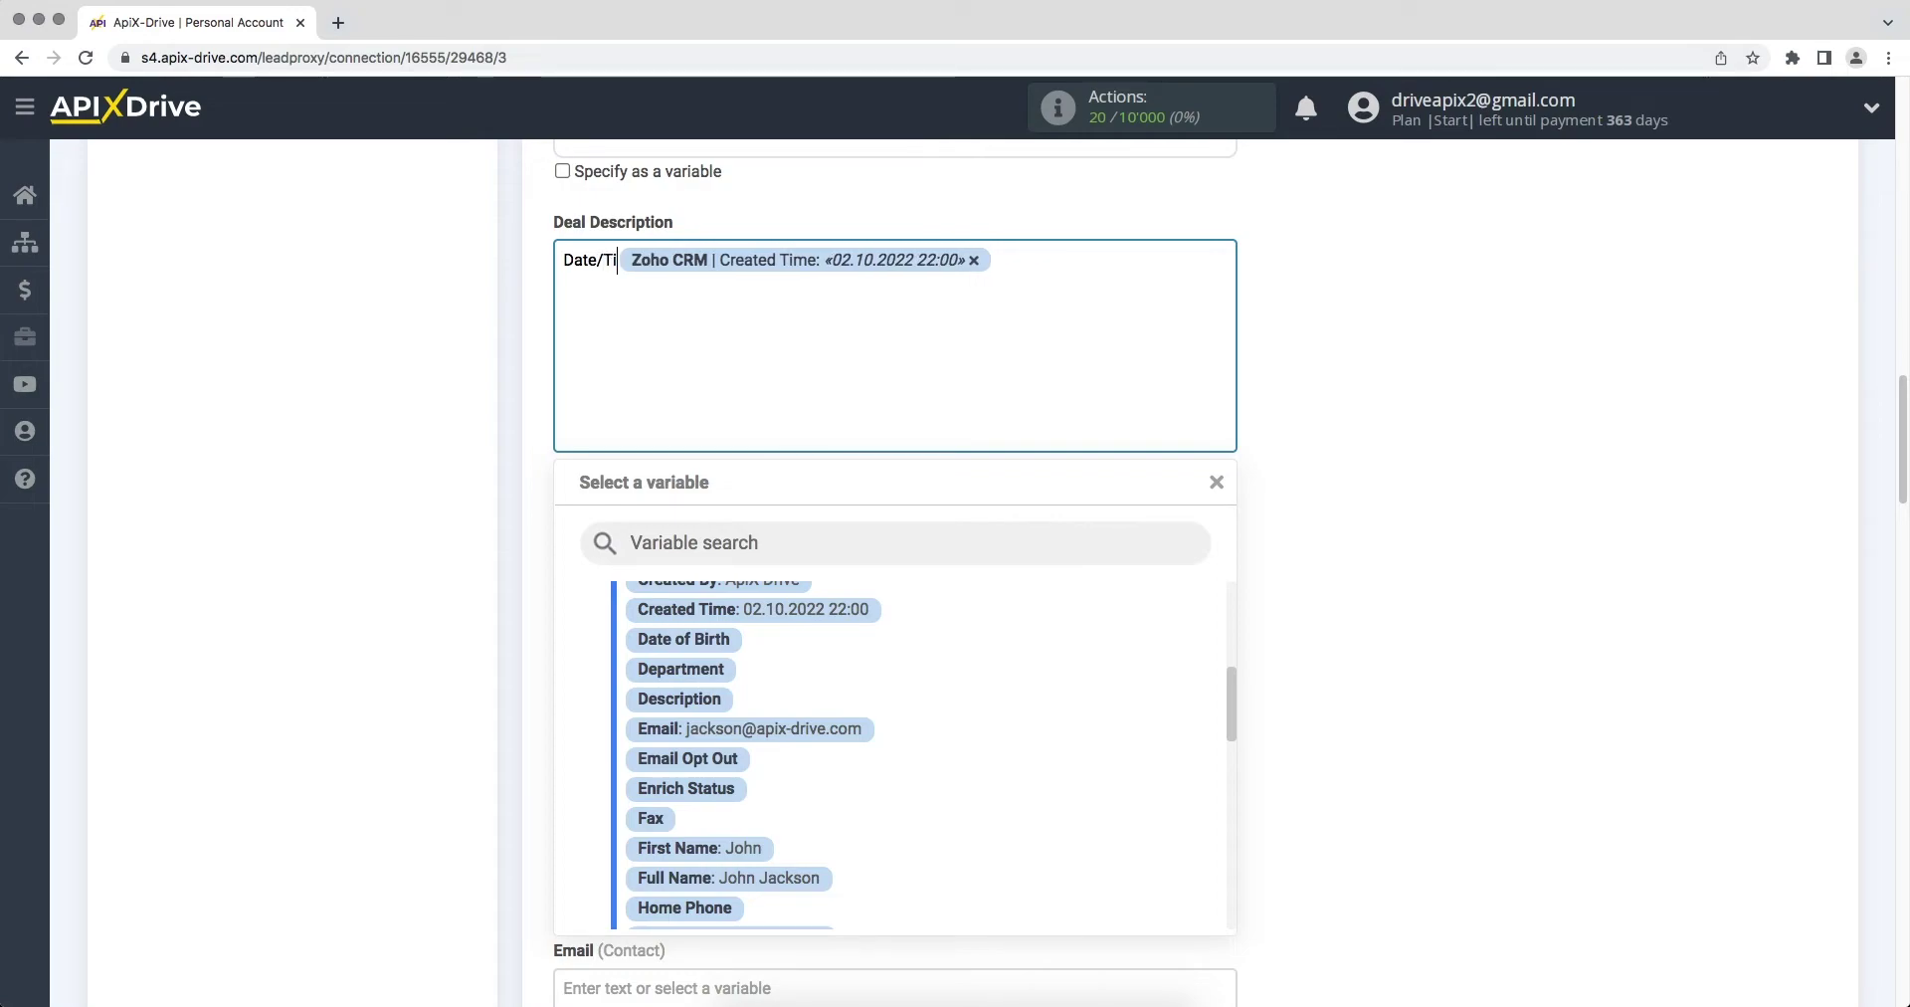
click(1035, 259)
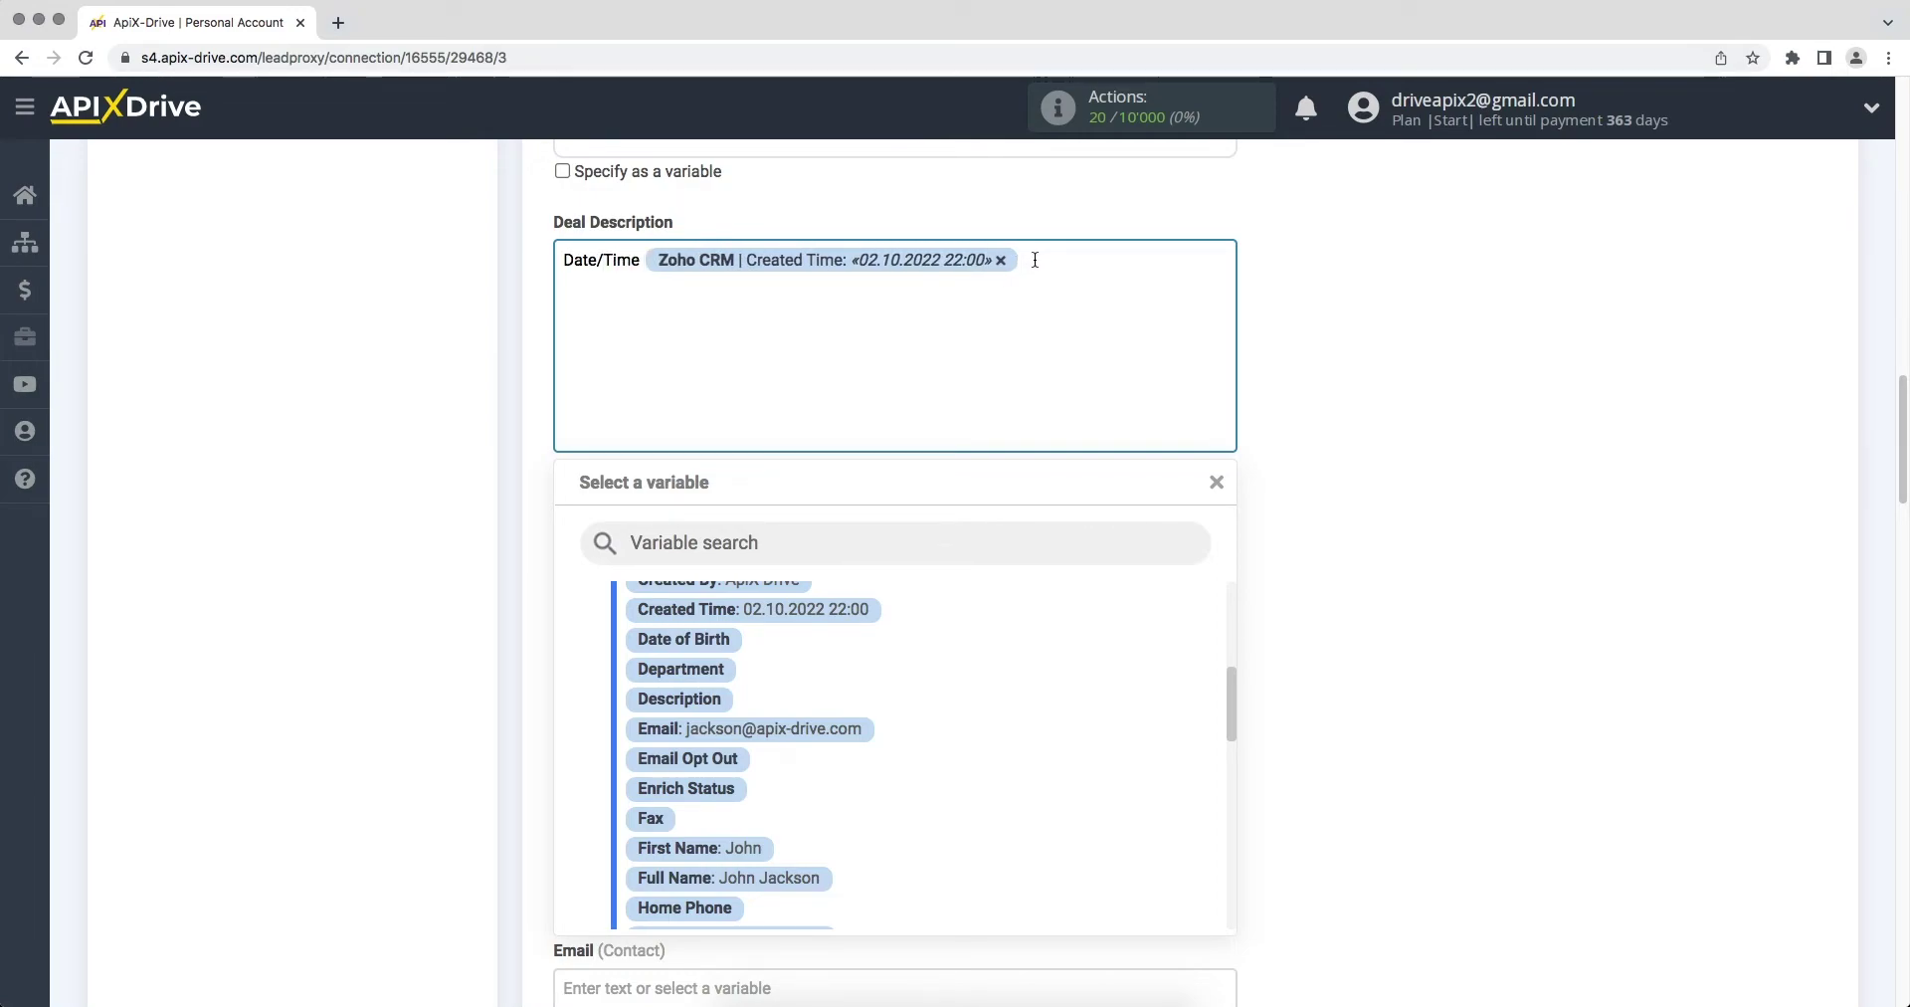
key(Return)
text(Product Ipho)
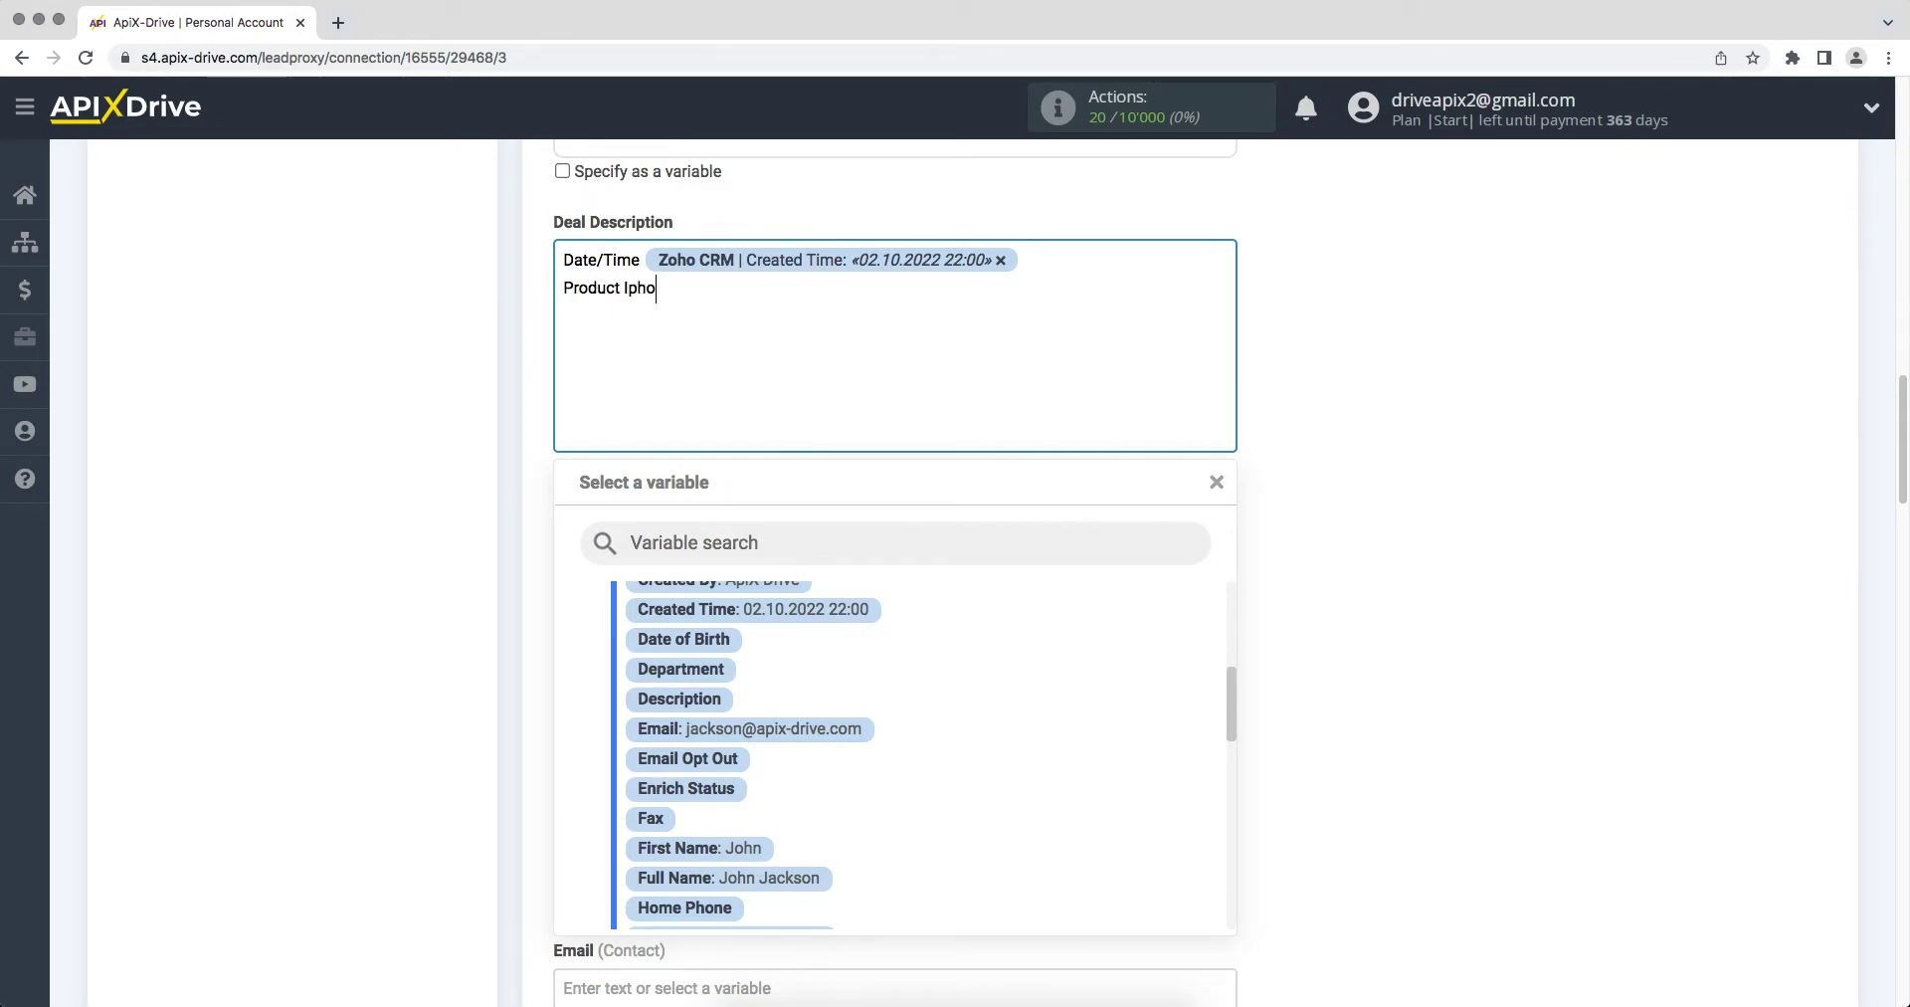
text(ne 13 128 Gb)
click(1436, 454)
Step: Set Deal Name to 'New contact from Zoho CRM' followed by the First Name variable
click(1085, 522)
text(N)
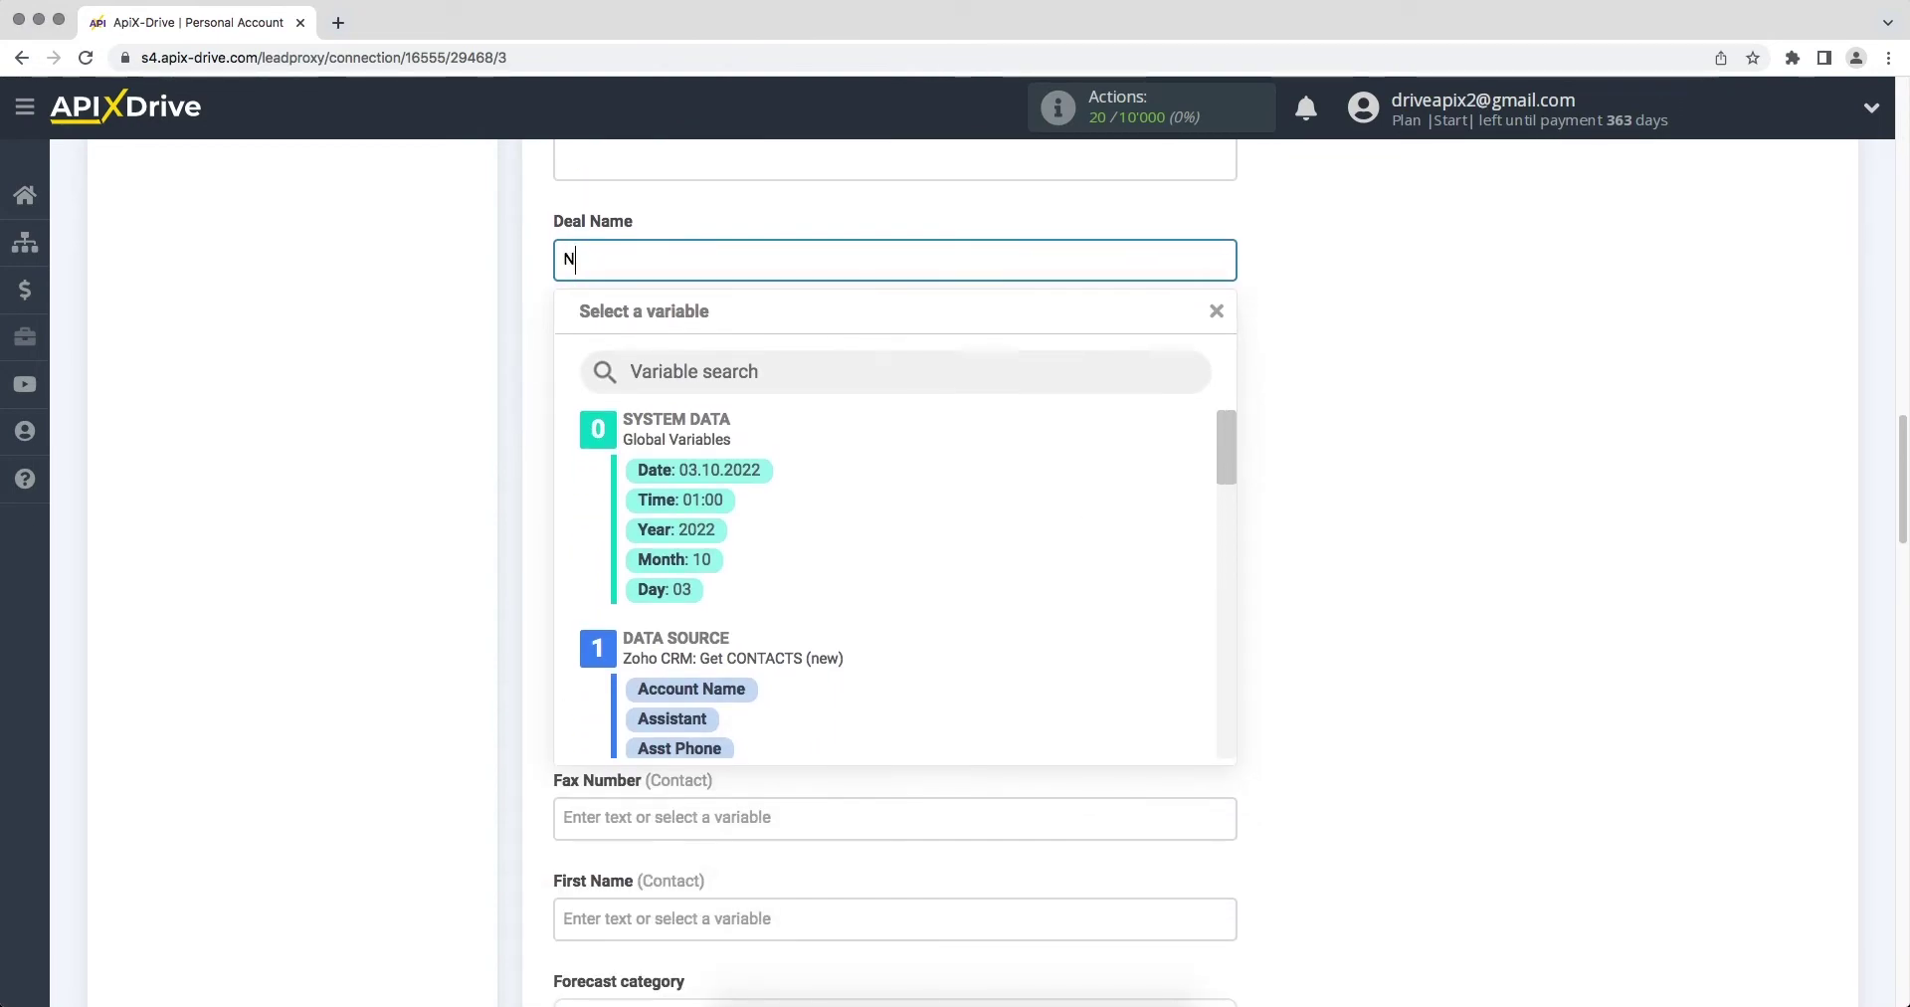
text(ew contact from Zoho CRM)
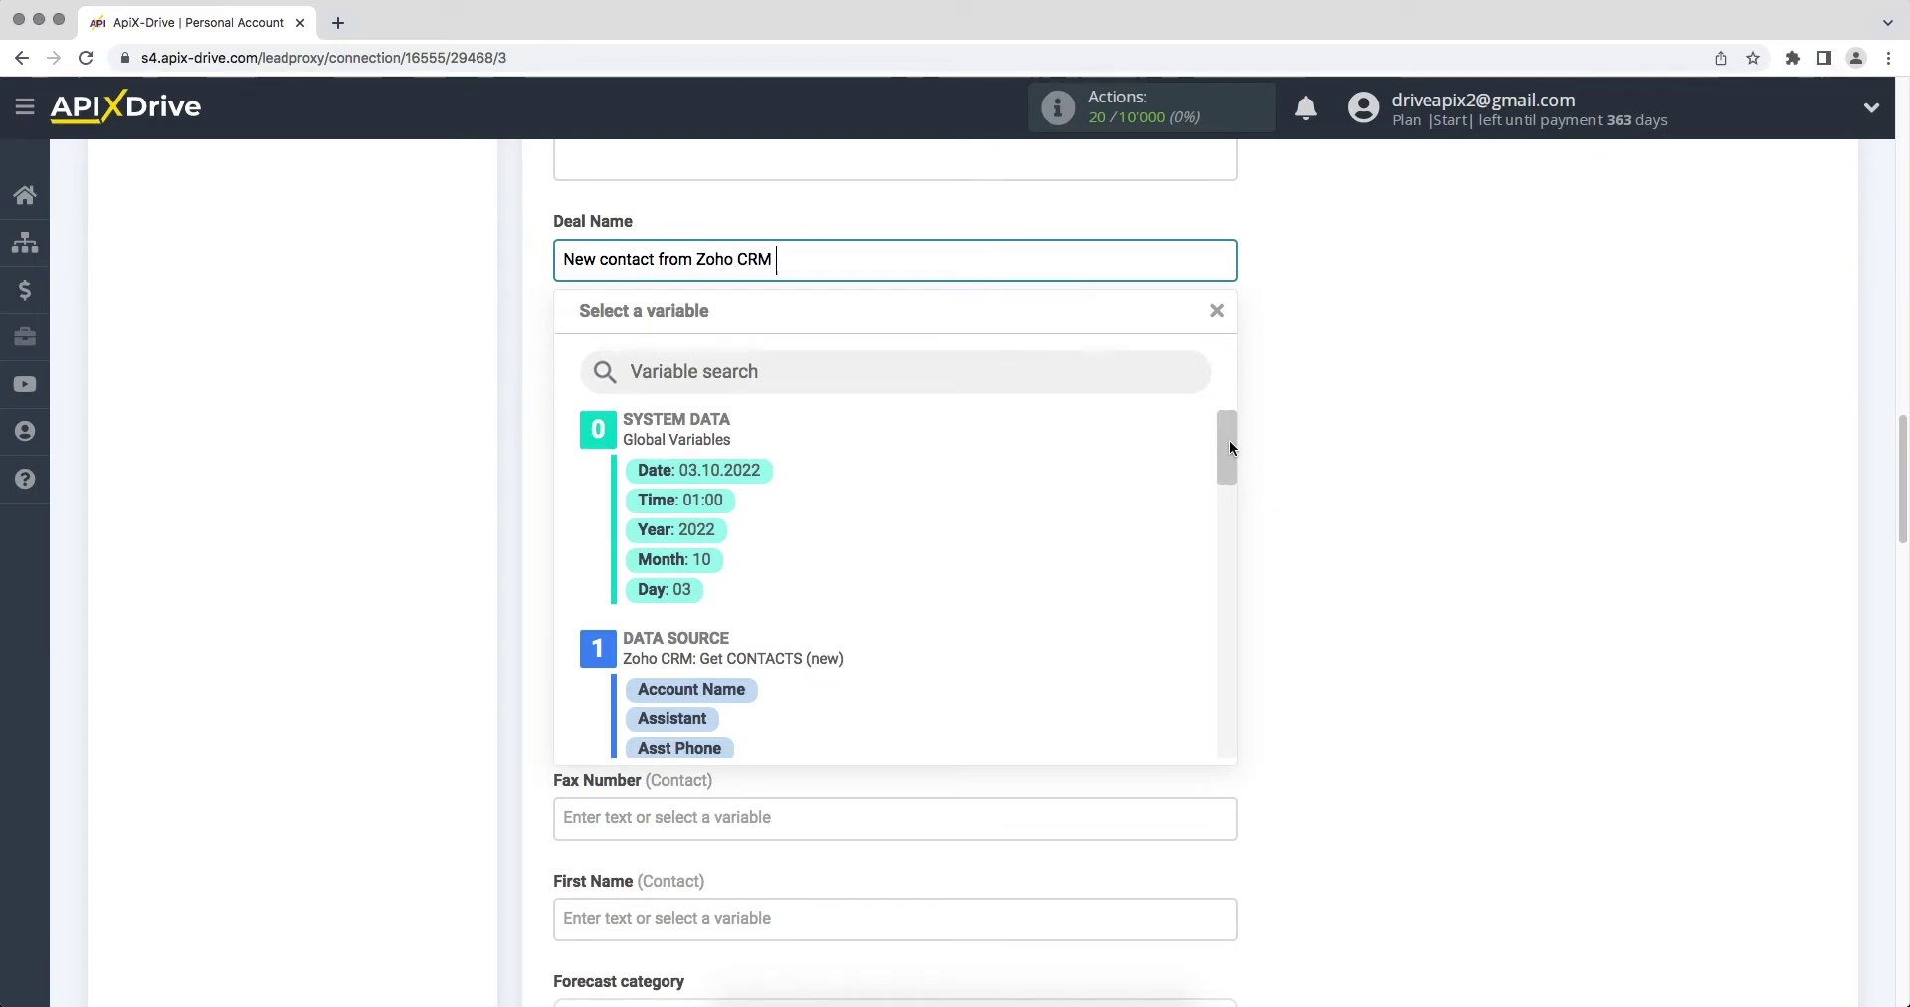
drag(1227, 439, 1245, 554)
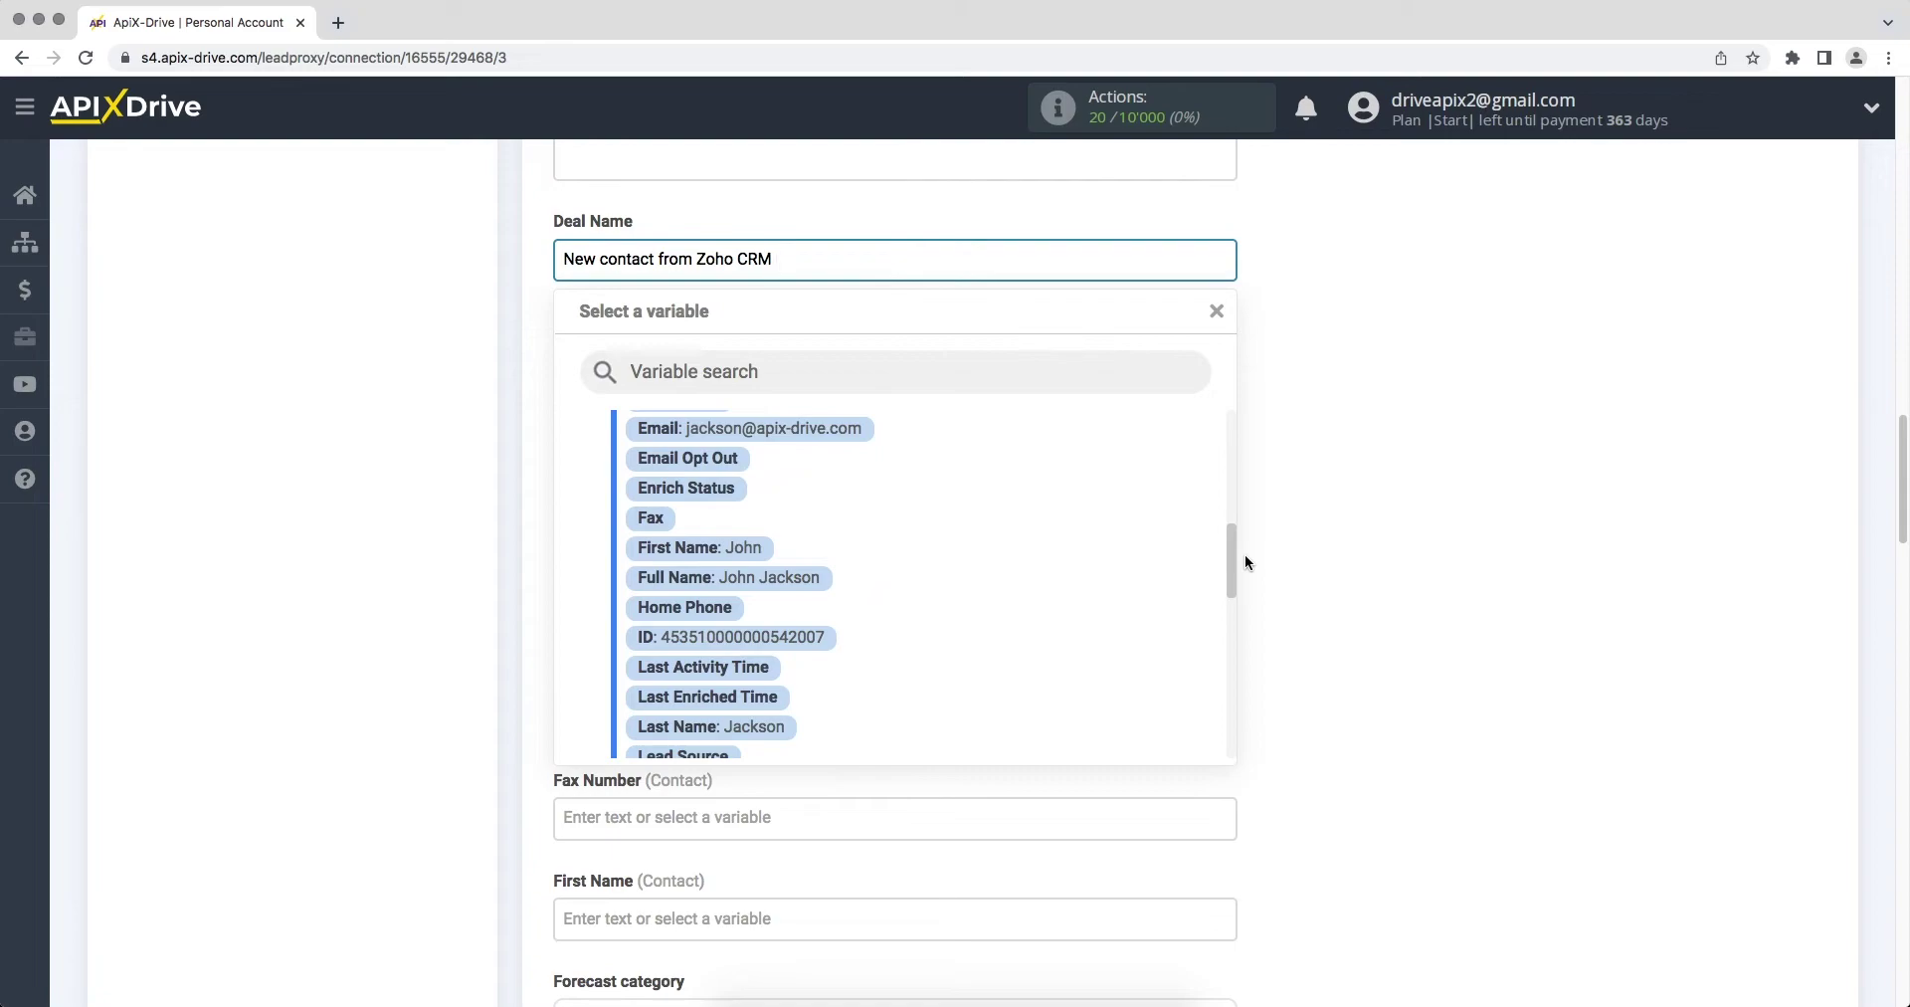
click(776, 552)
Step: Map the contact Email and First Name fields to the Zoho Email and First Name variables
click(697, 717)
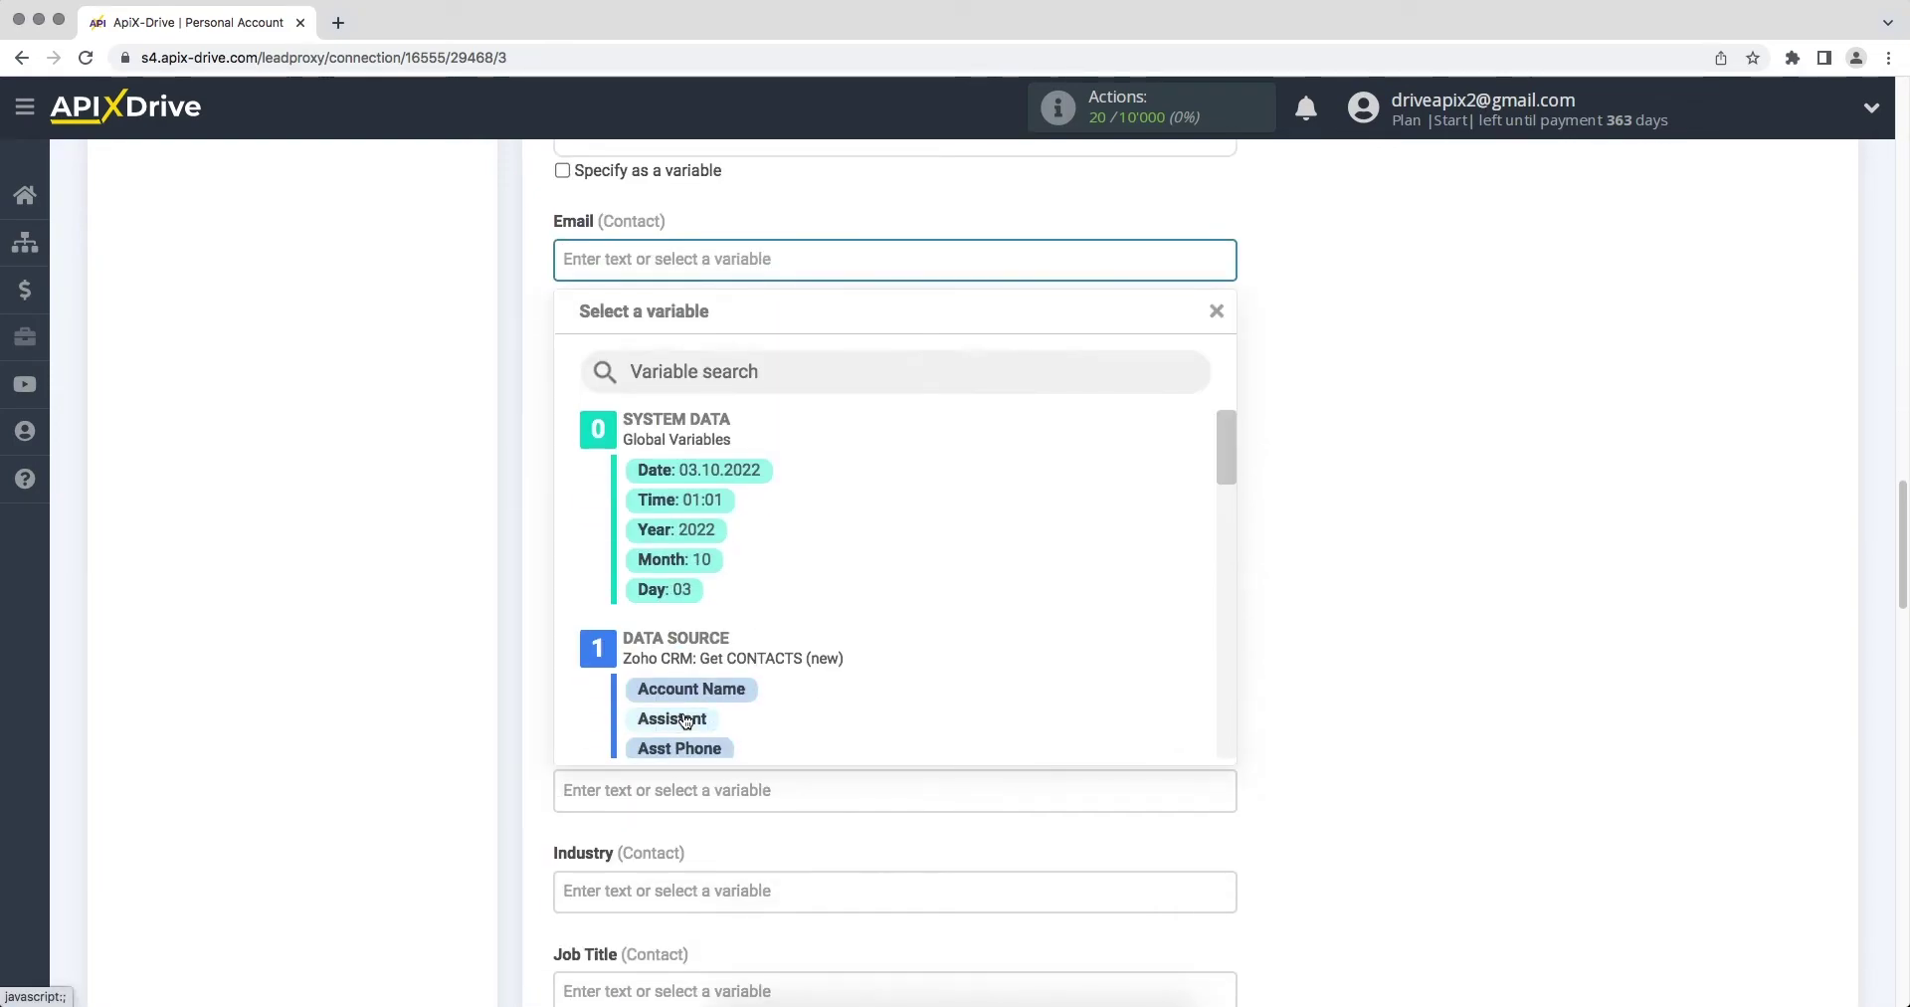
drag(1227, 446, 1228, 533)
click(841, 546)
click(768, 460)
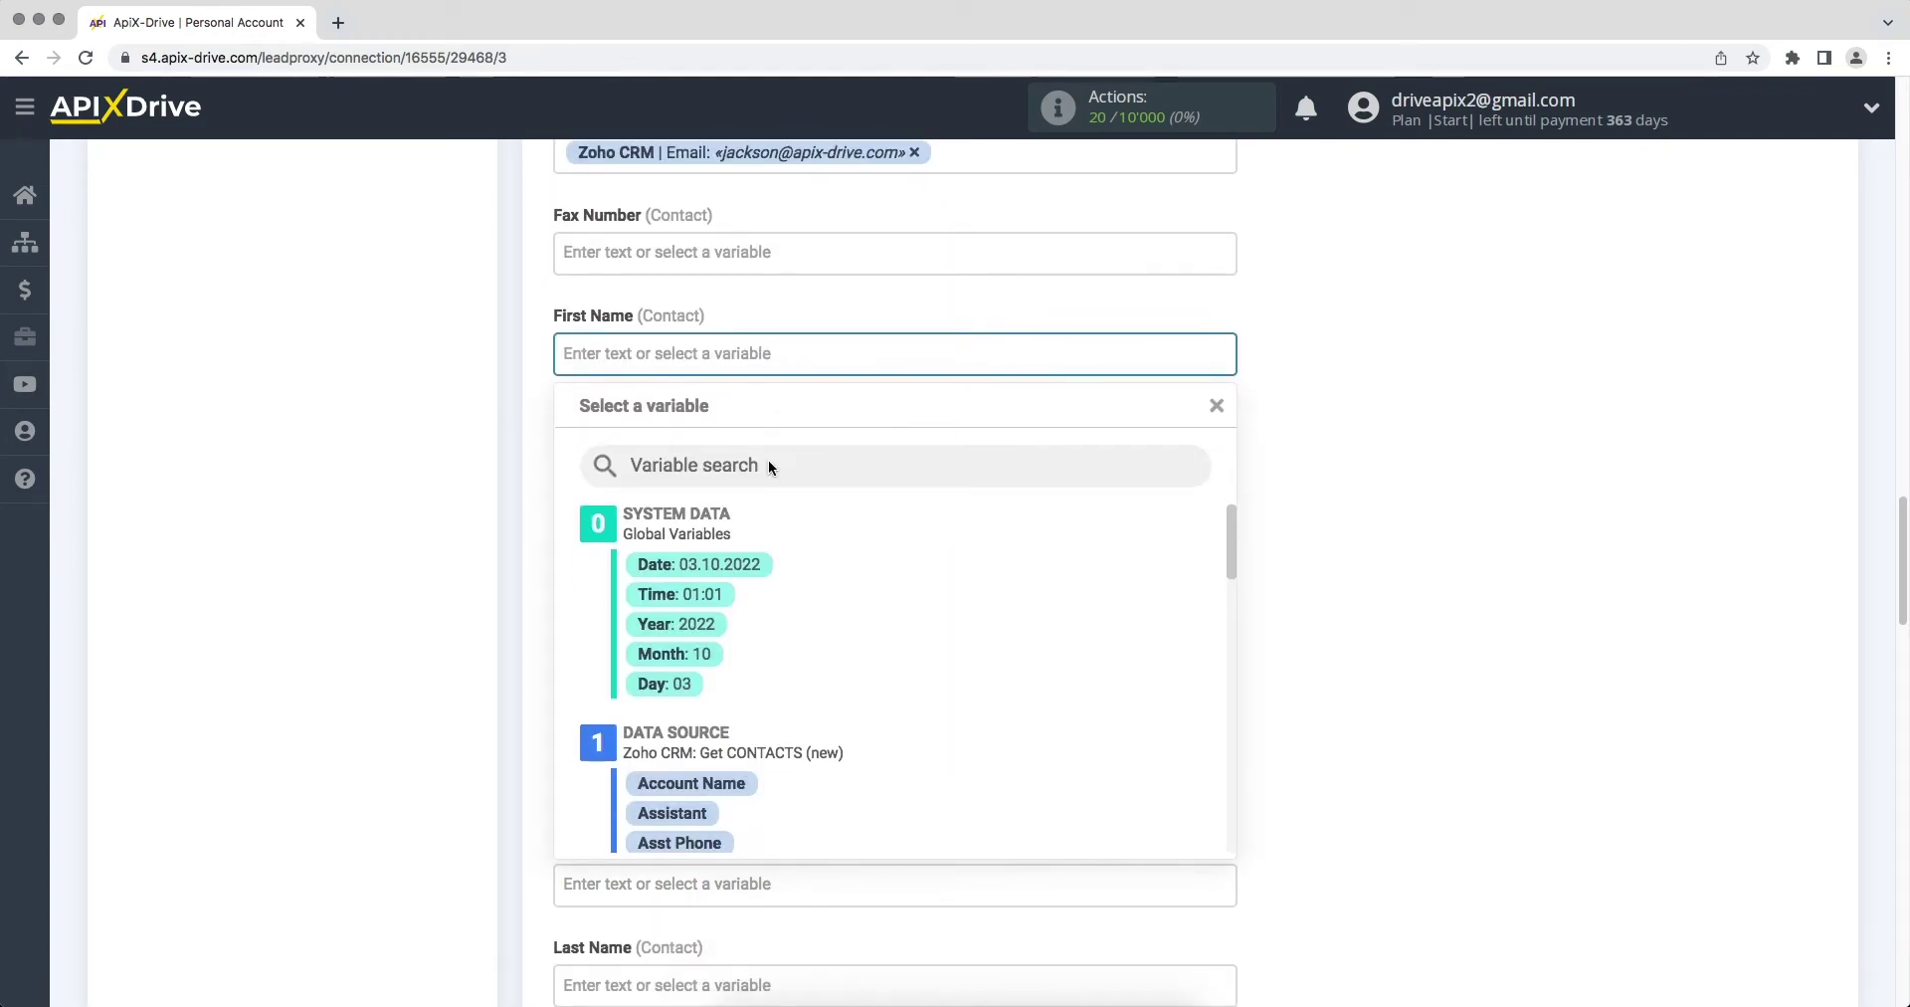
drag(1224, 441, 1226, 553)
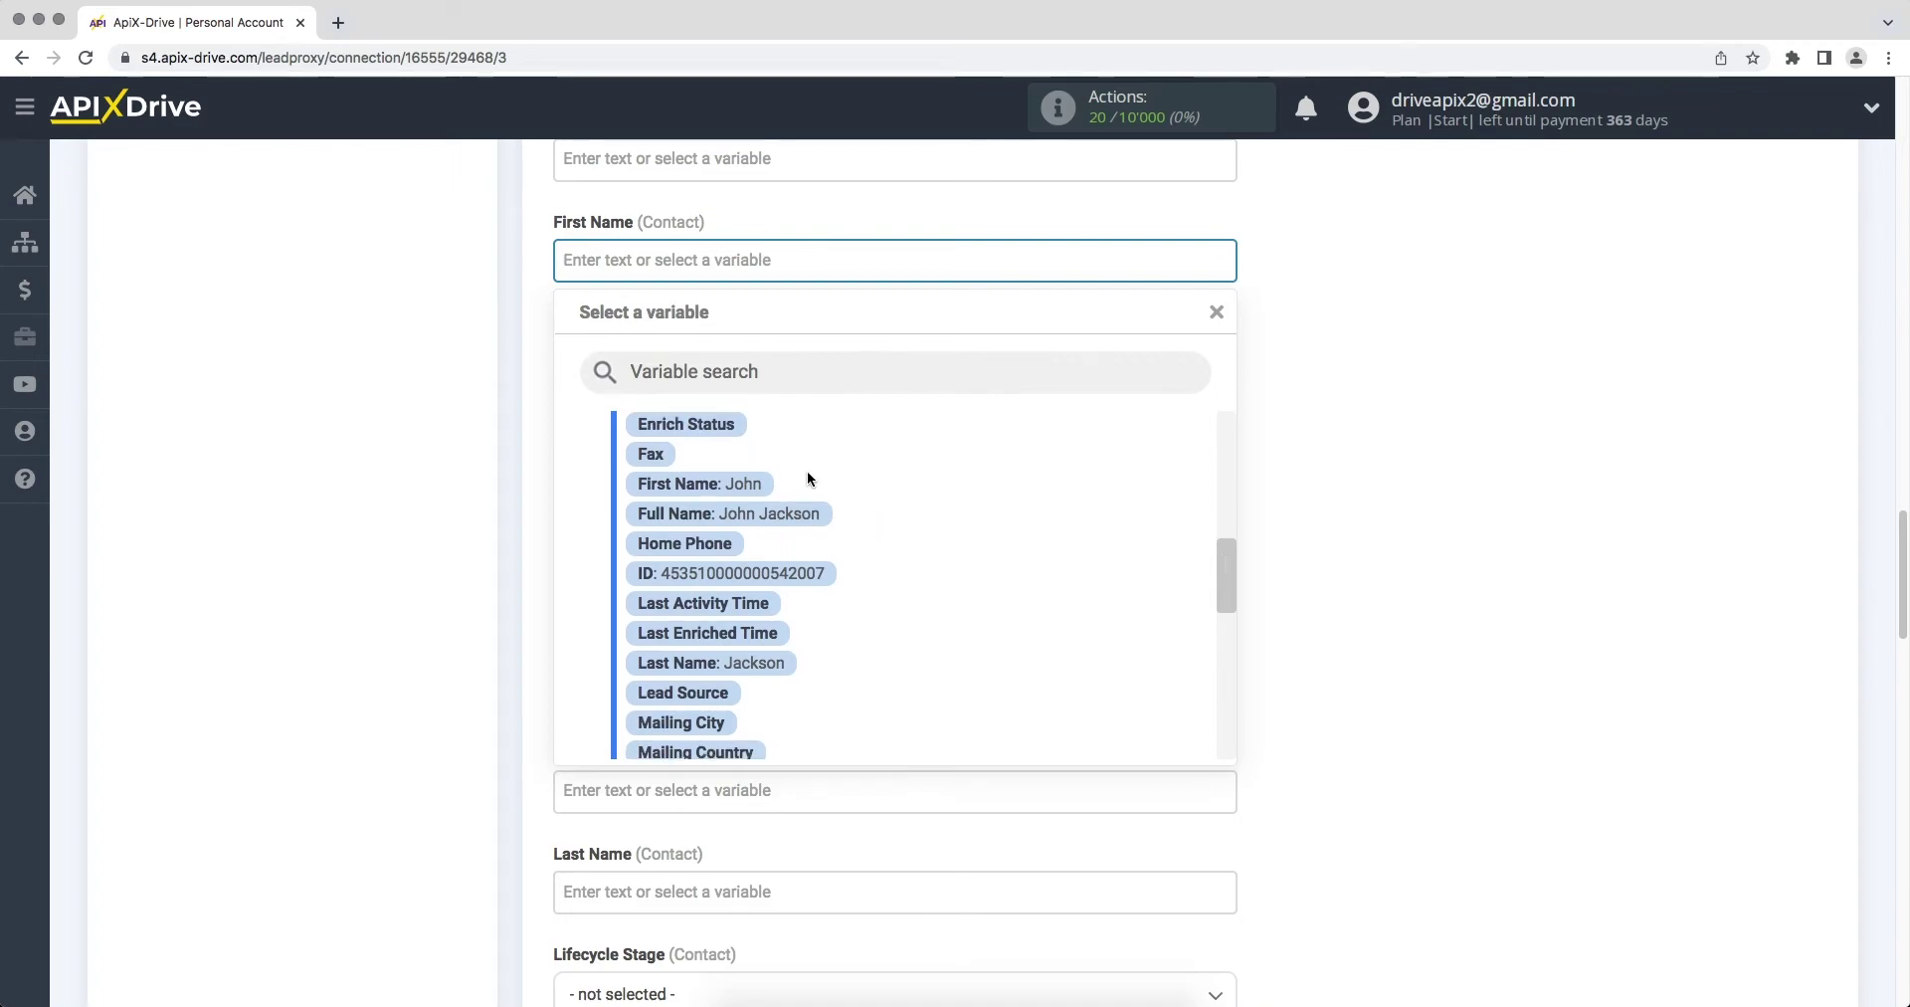
click(719, 483)
scroll(708, 484, down, 3)
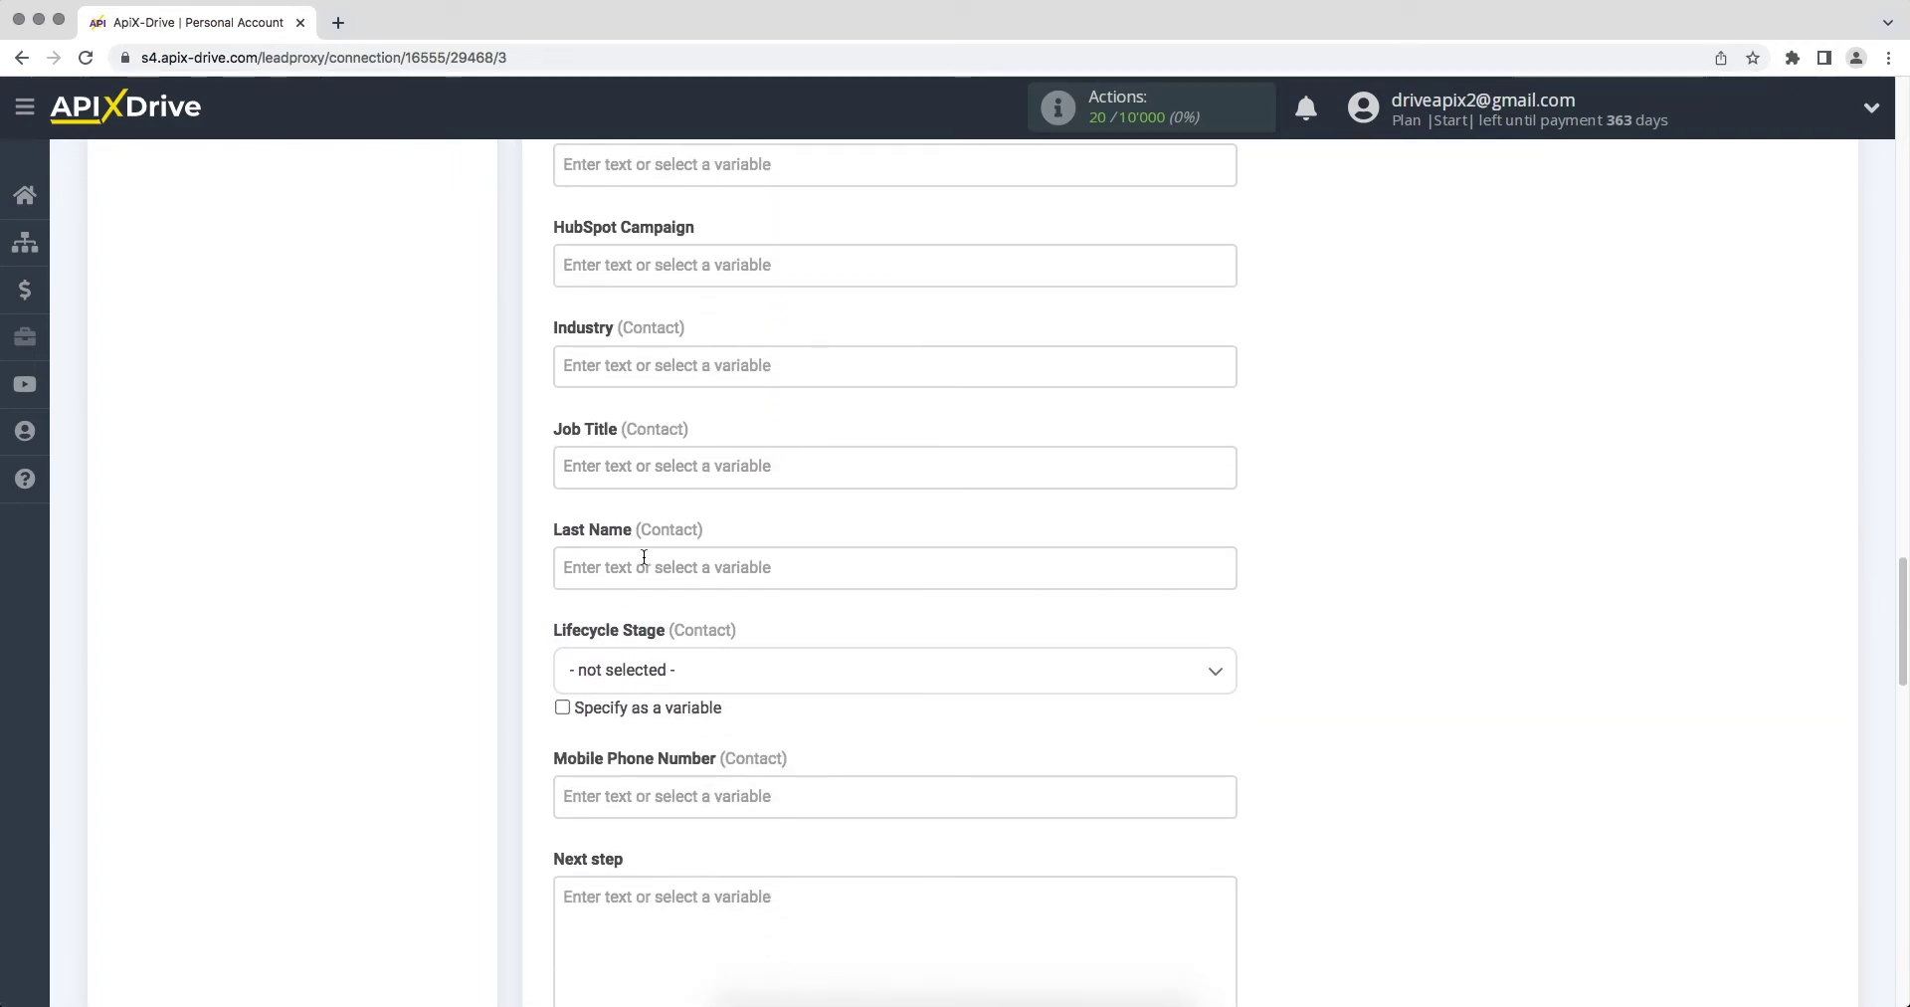
Step: Map Last Name to the Zoho Last Name and Phone Number to the Zoho Mobile variable
click(644, 559)
drag(1234, 434, 1238, 585)
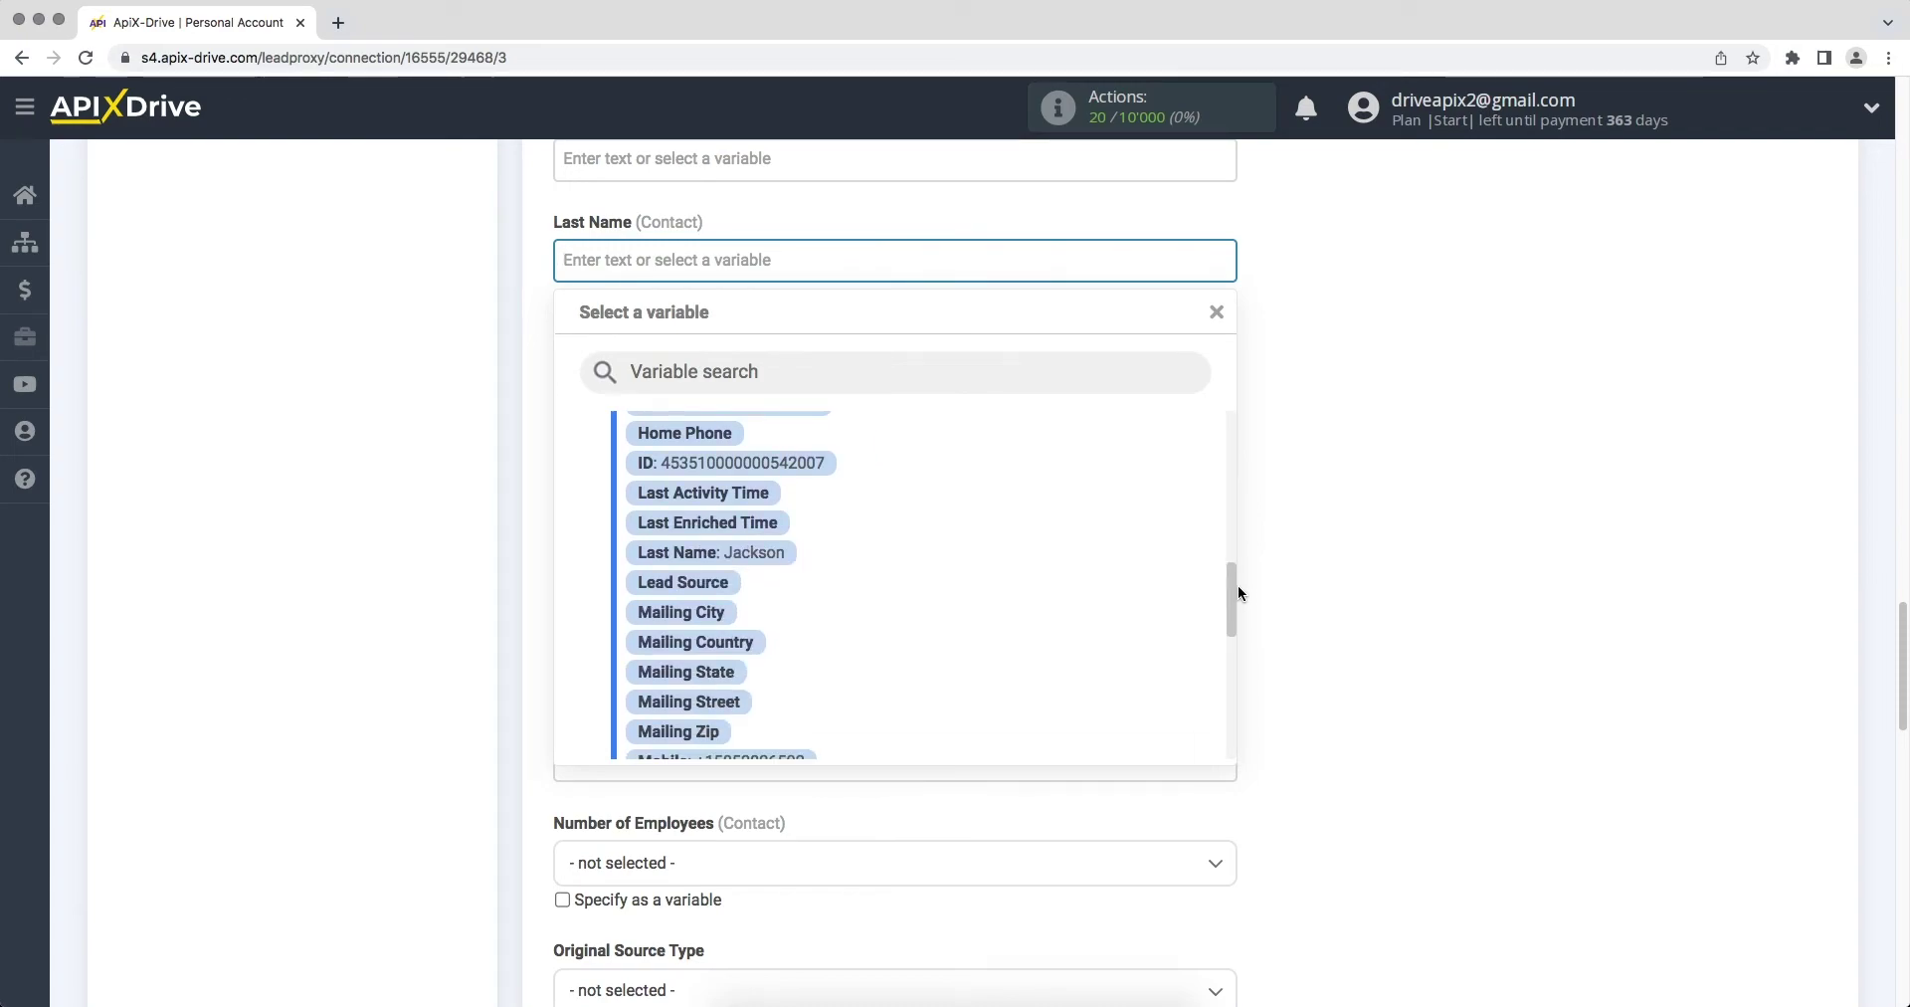
click(775, 554)
scroll(766, 560, down, 2)
scroll(764, 563, down, 4)
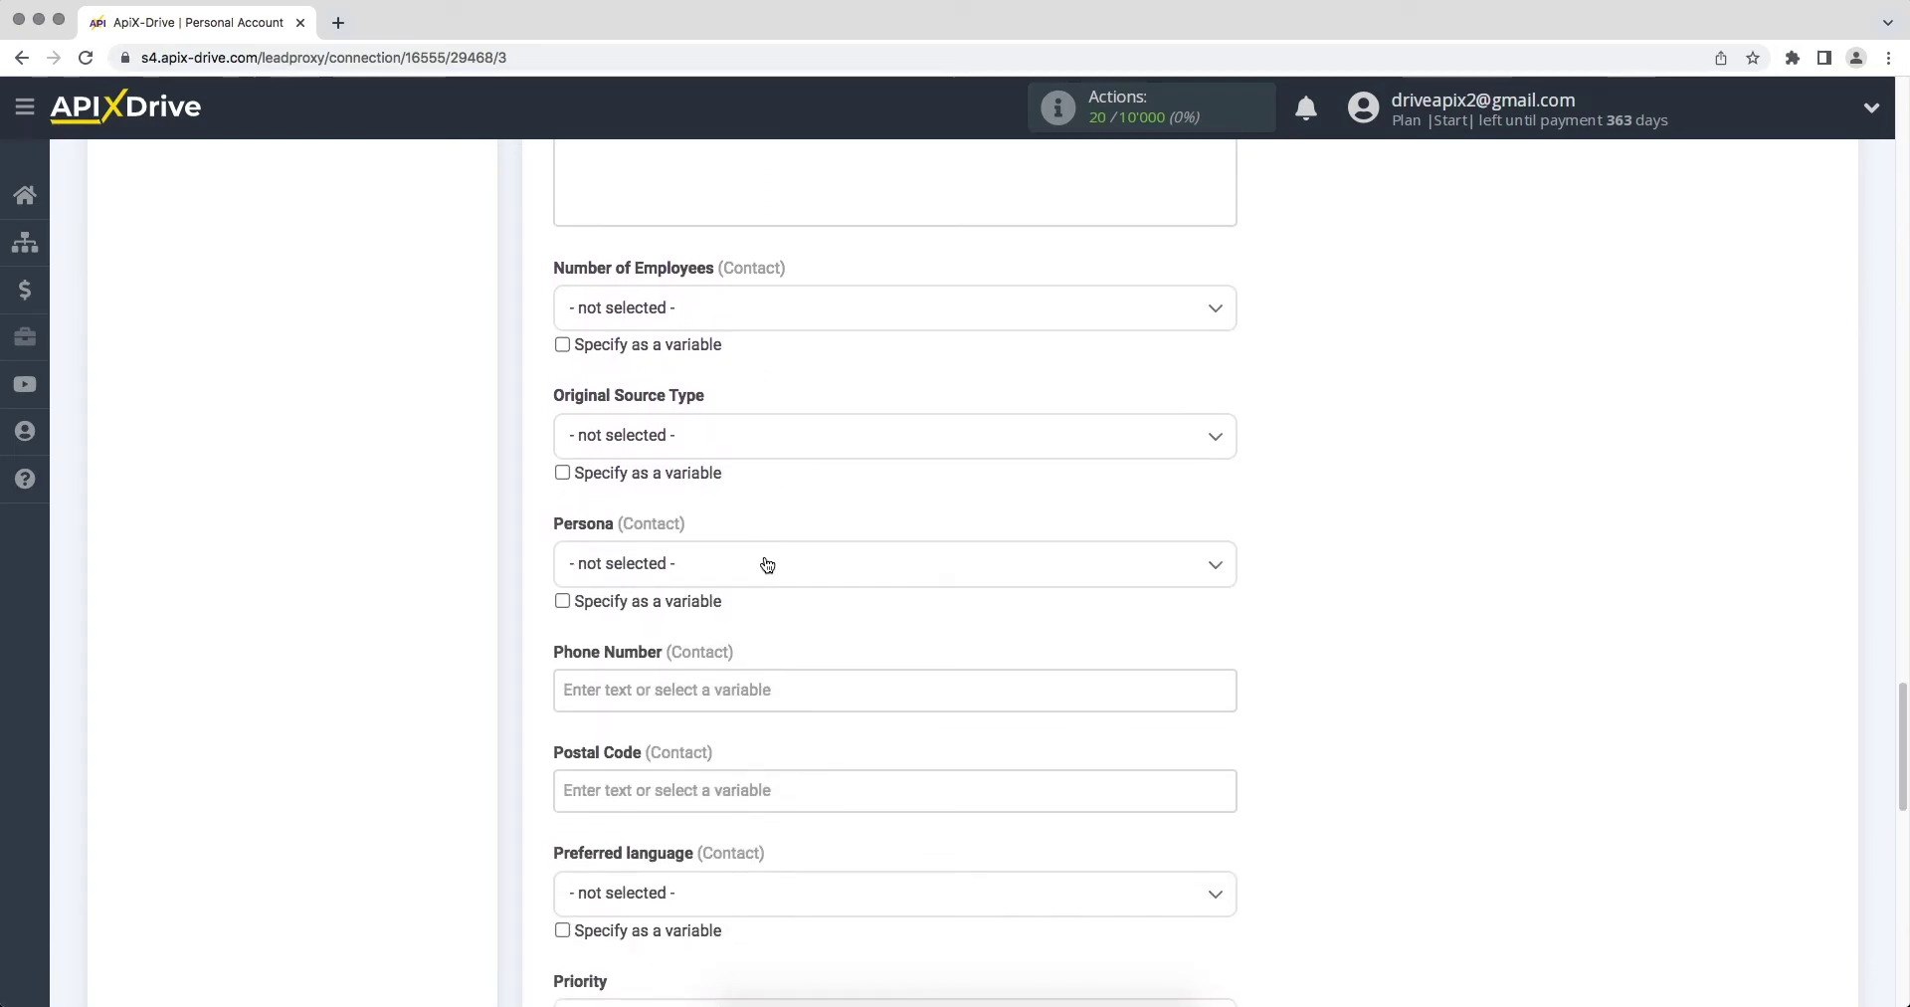
click(705, 677)
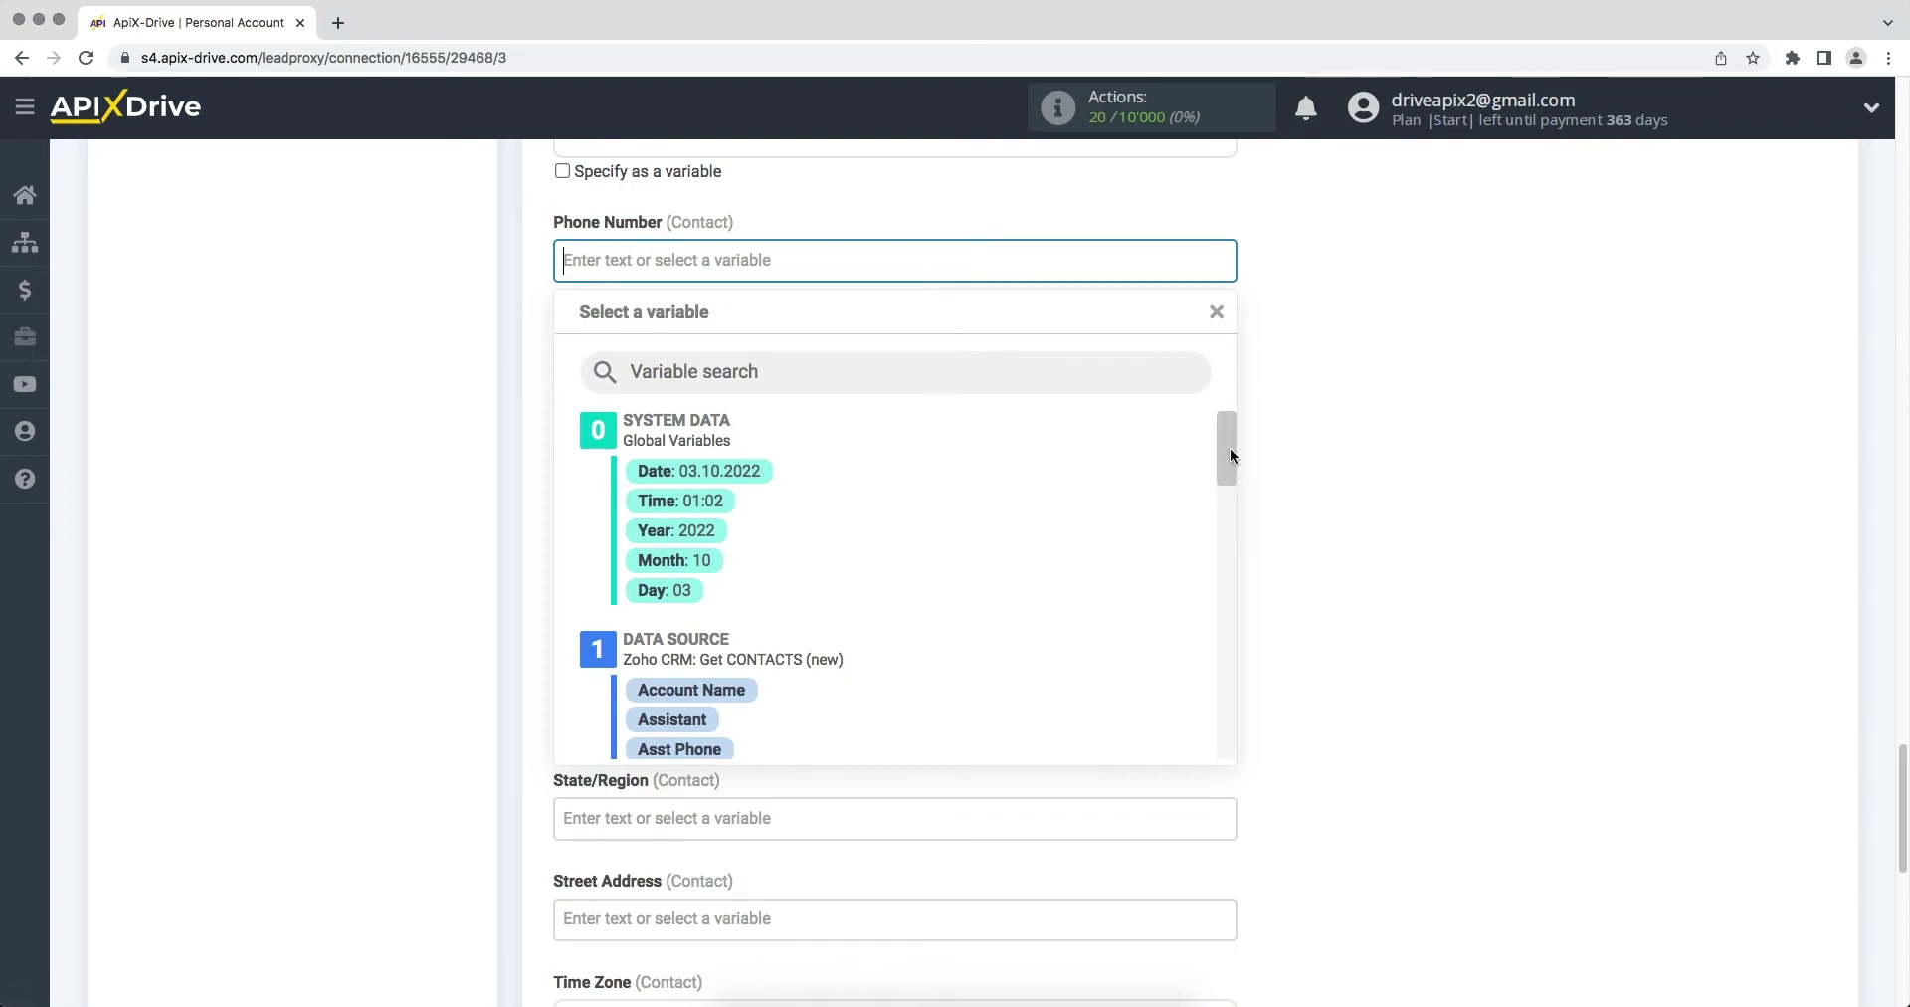
drag(1229, 448, 1238, 623)
click(774, 628)
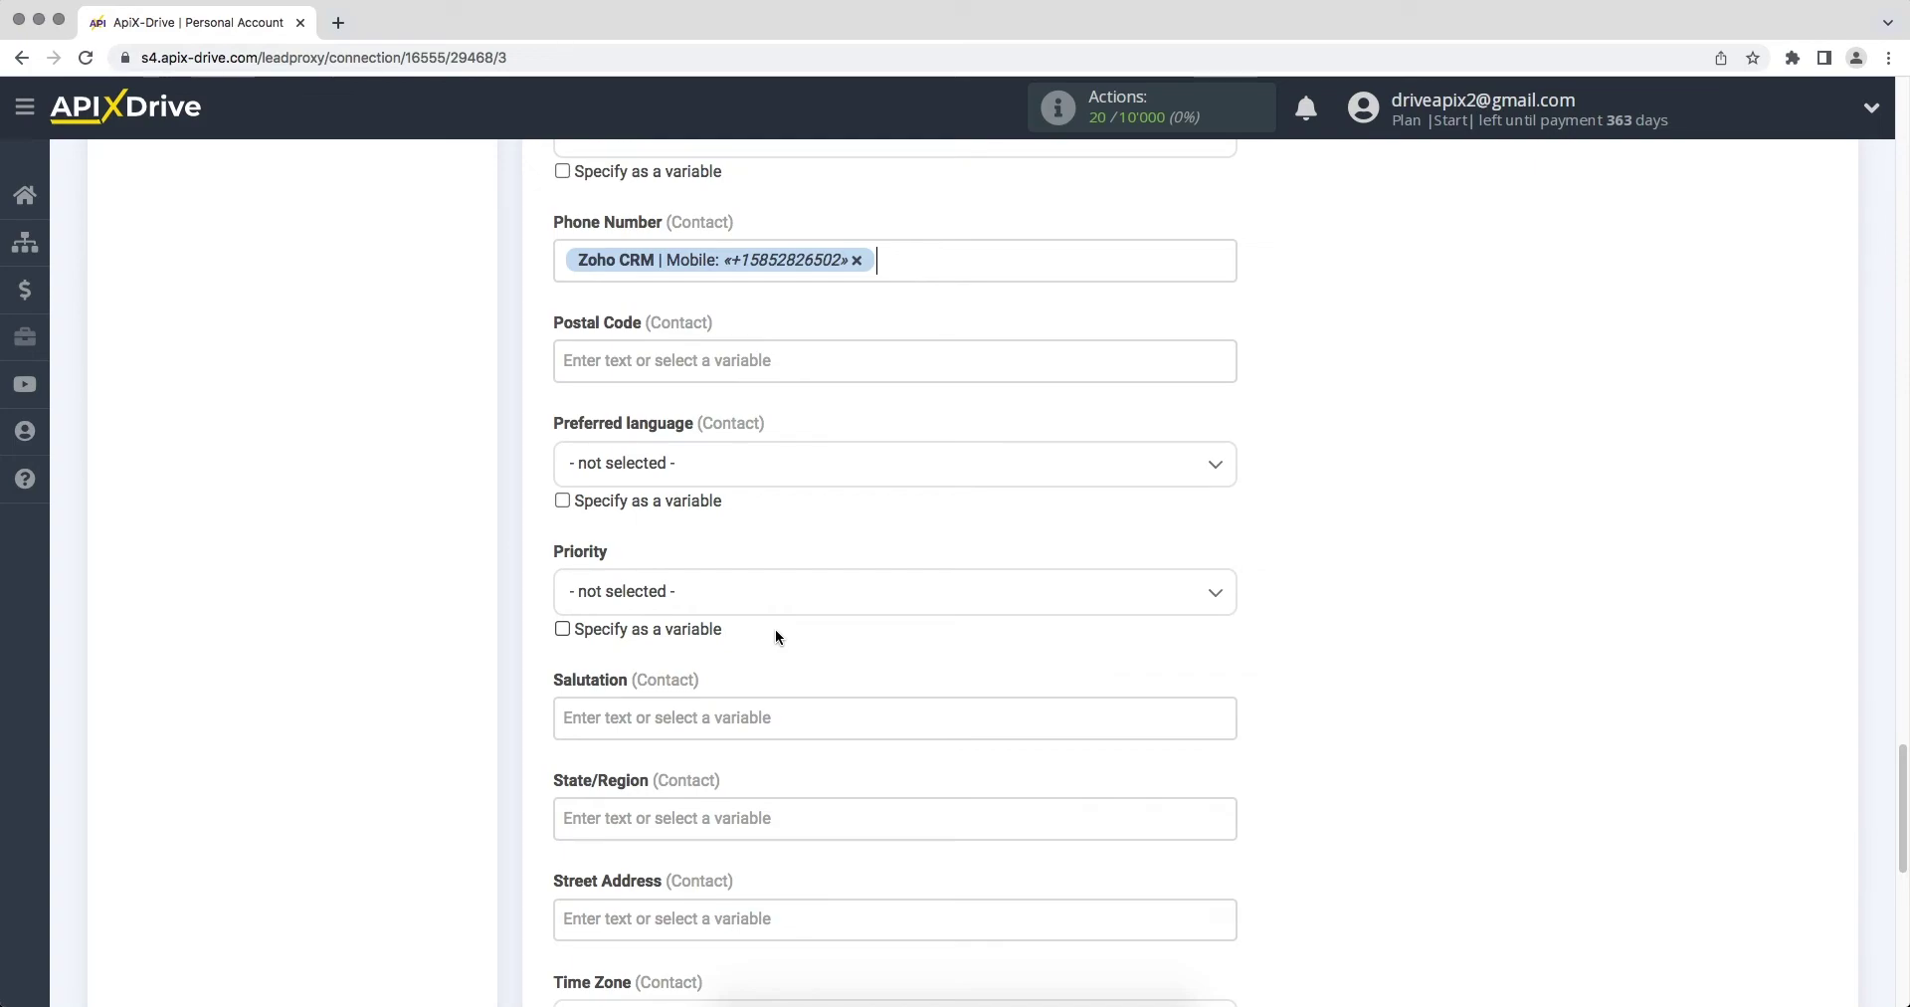
scroll(774, 628, down, 7)
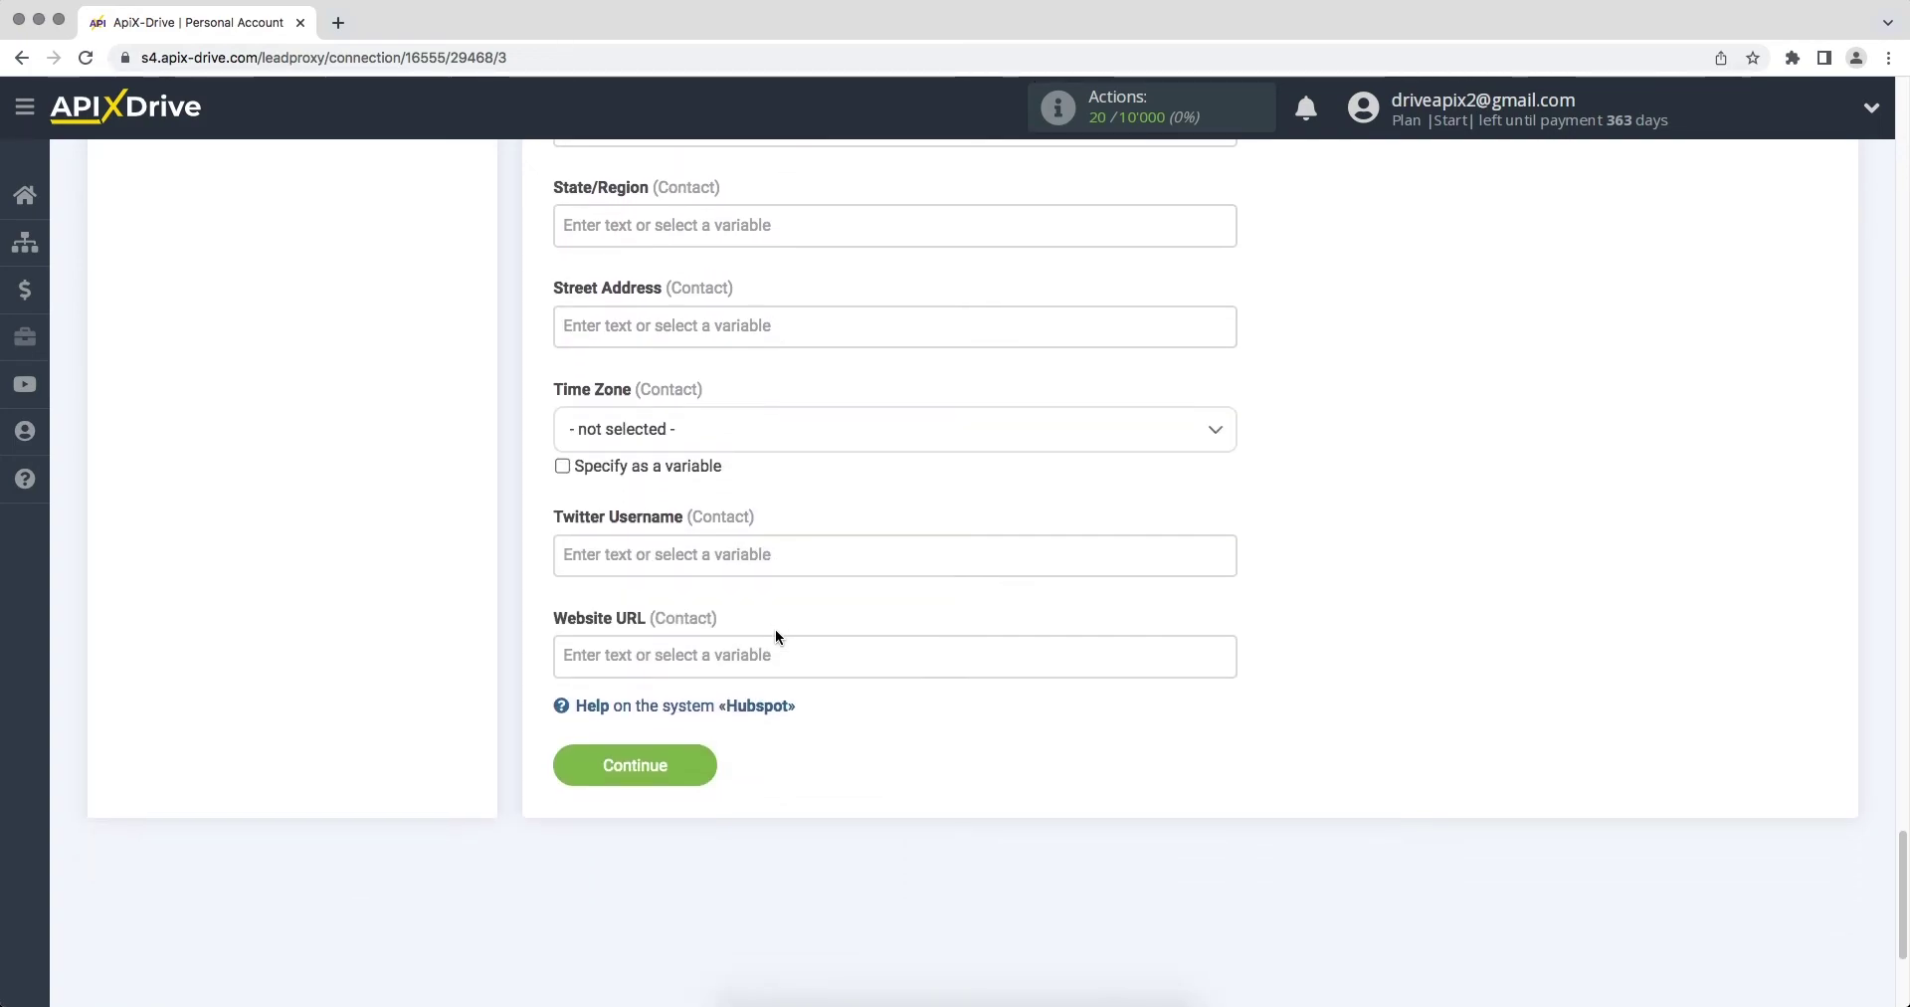
Step: Save the mapping, check the test deal preview, and send the test data to Hubspot
click(650, 669)
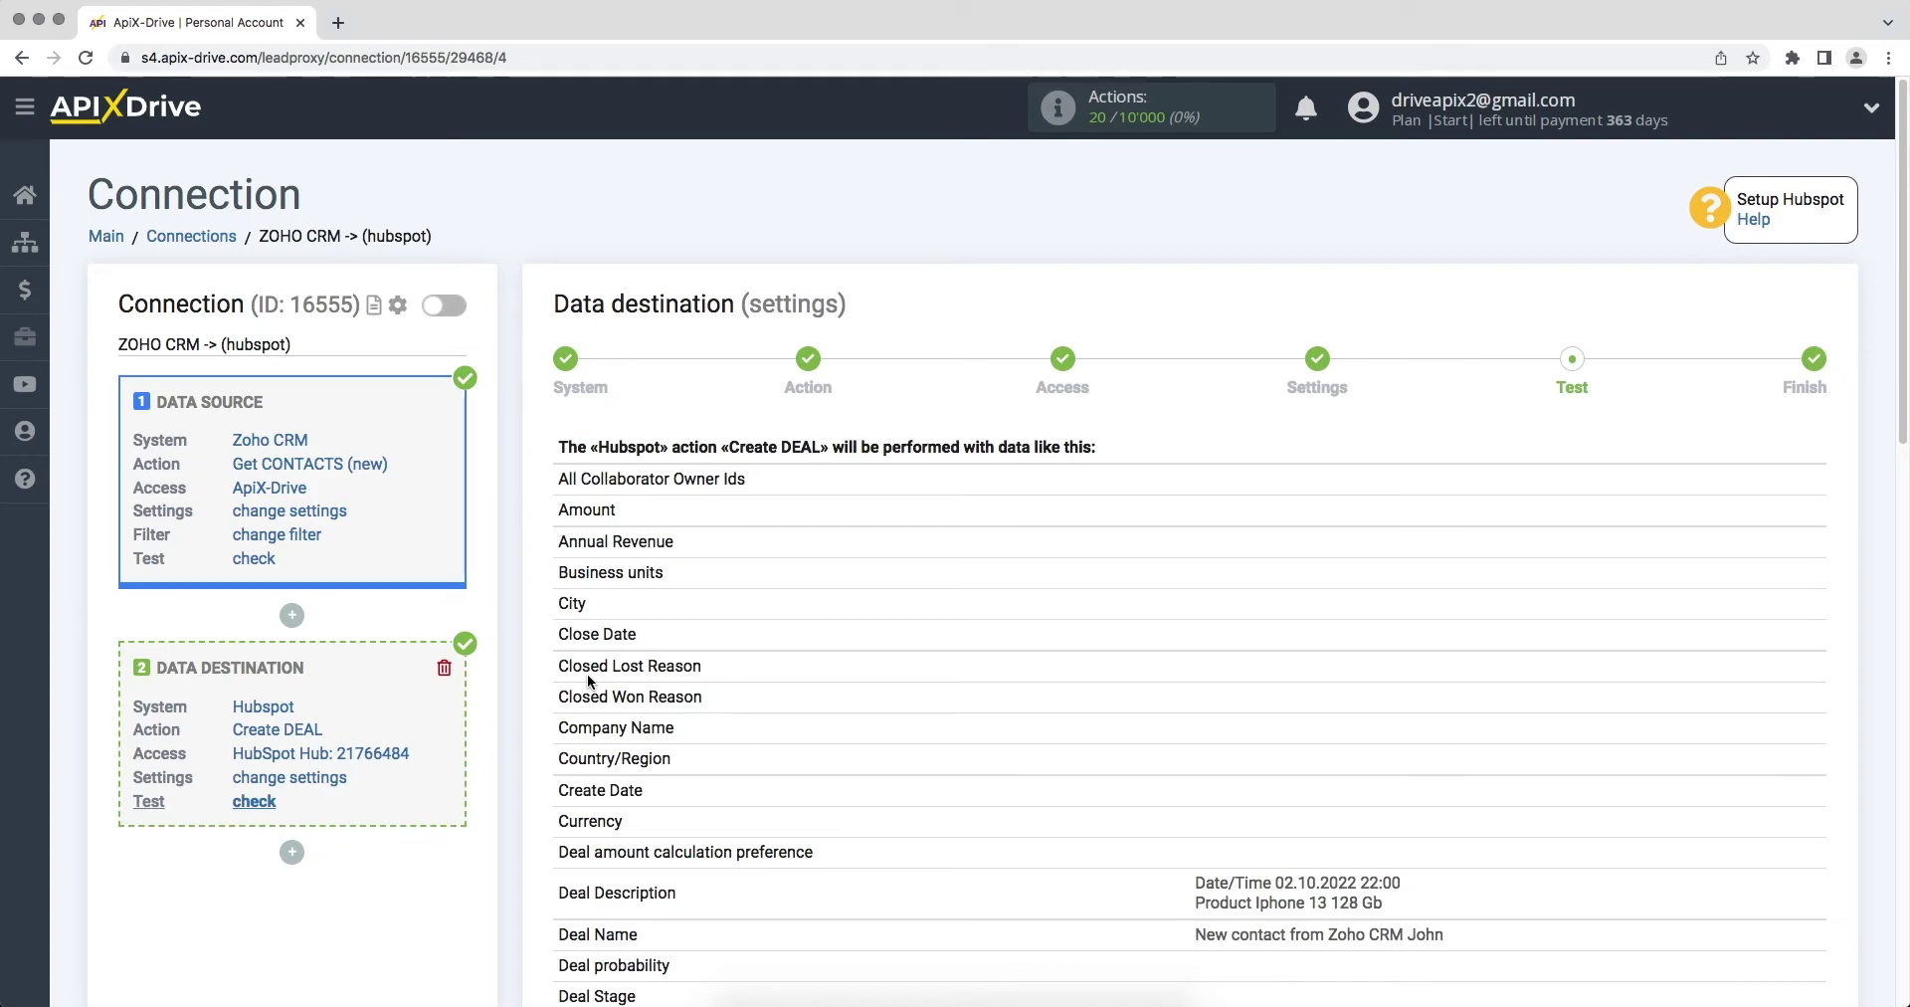
scroll(587, 673, down, 10)
scroll(587, 673, down, 3)
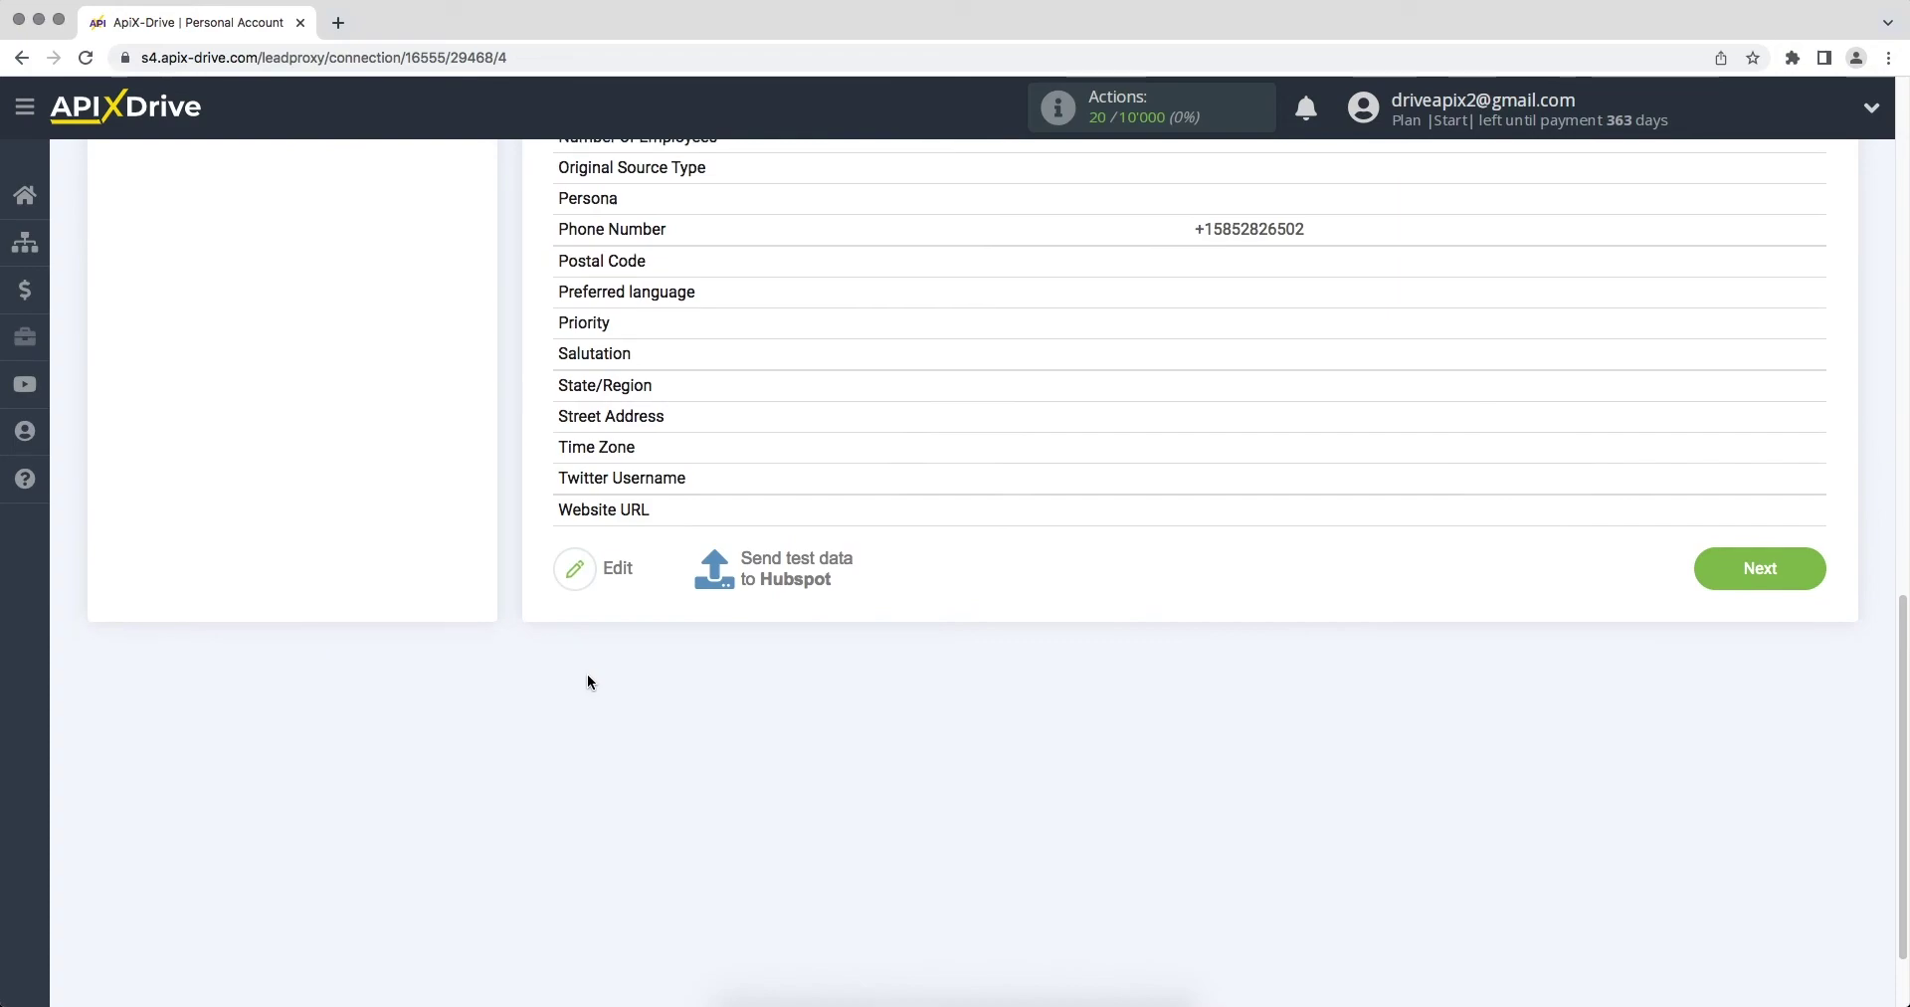
click(774, 579)
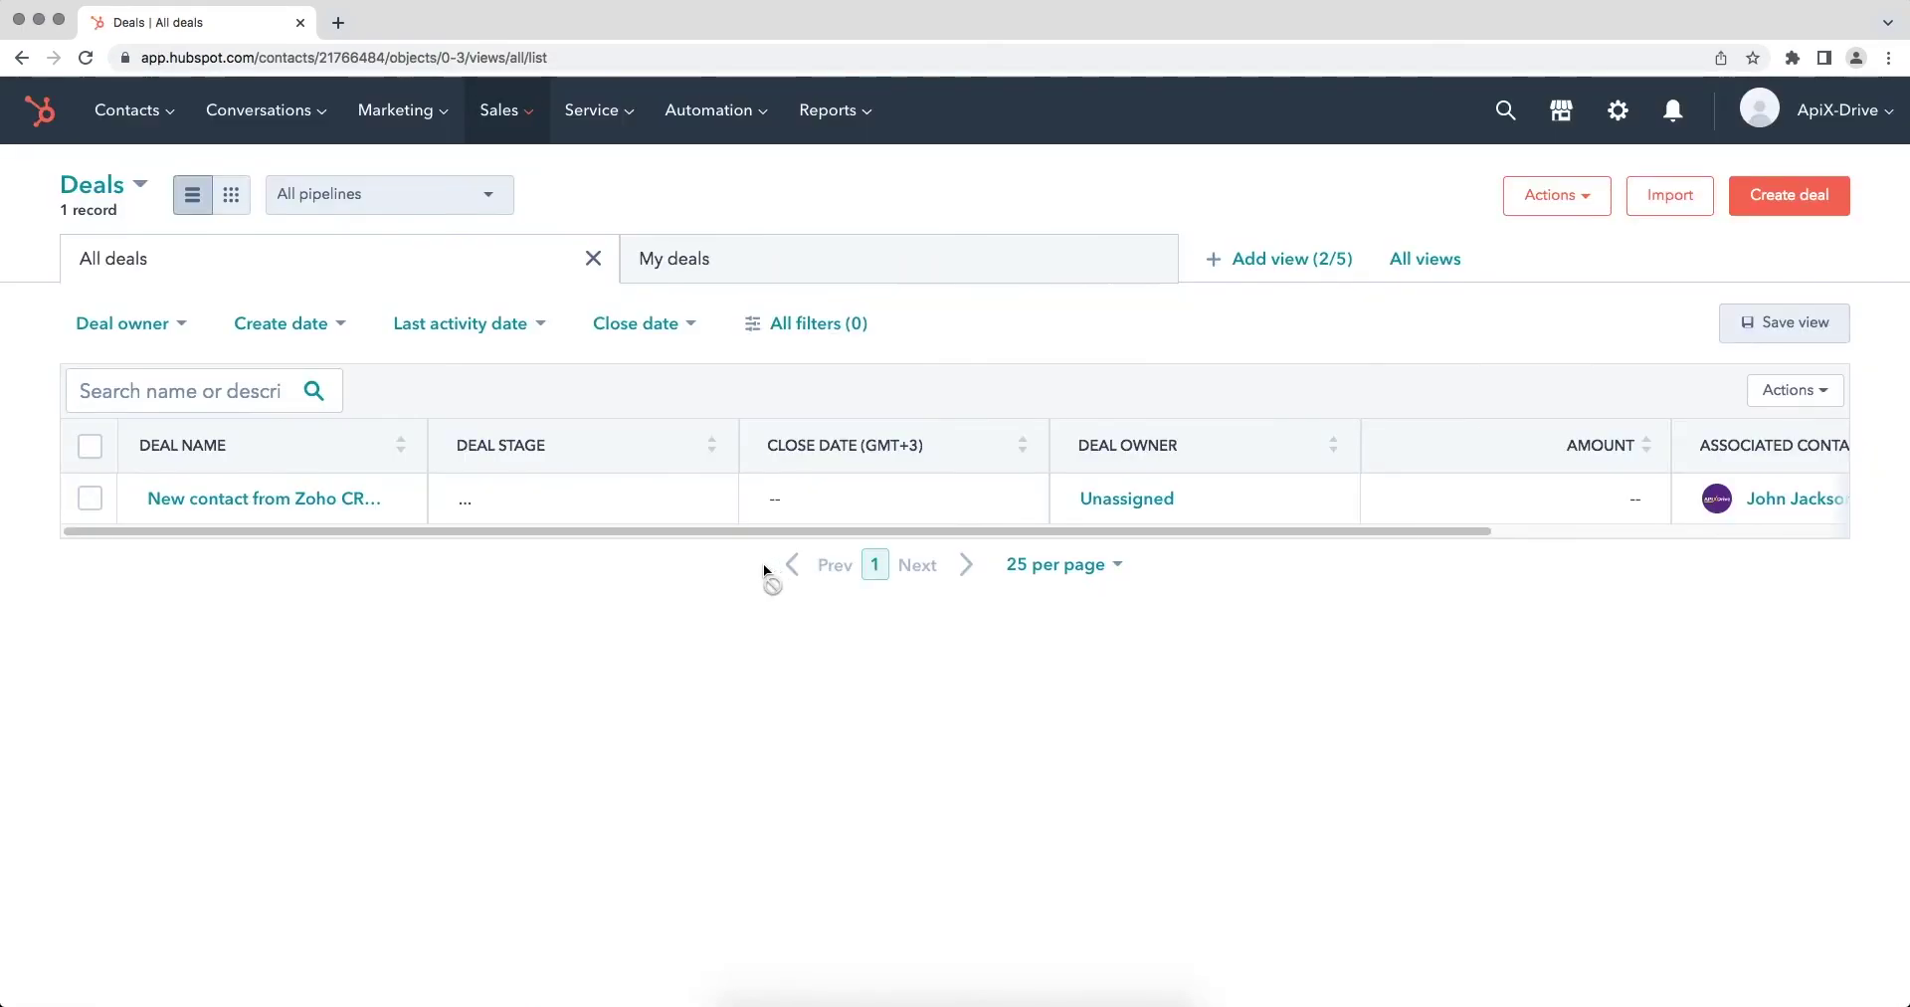
Step: Check all properties of the new HubSpot test deal, confirming the mapped name and description
click(262, 499)
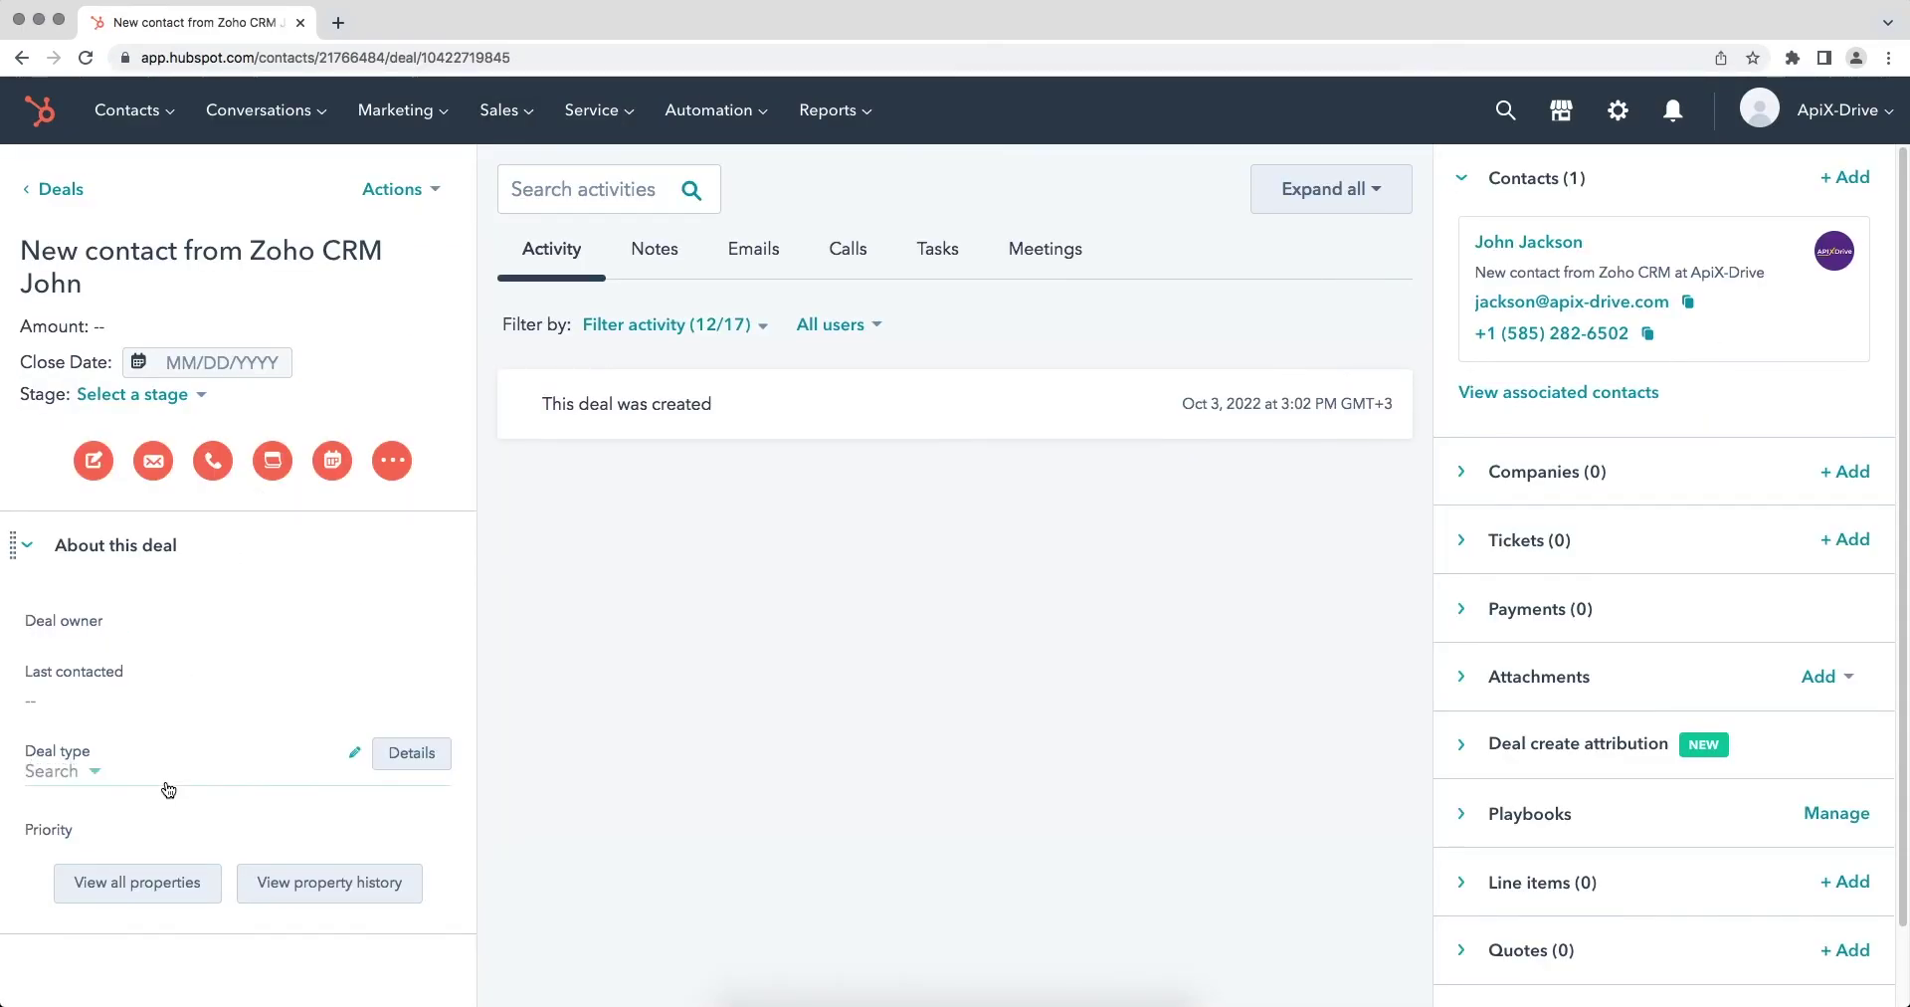
click(163, 889)
scroll(163, 889, down, 6)
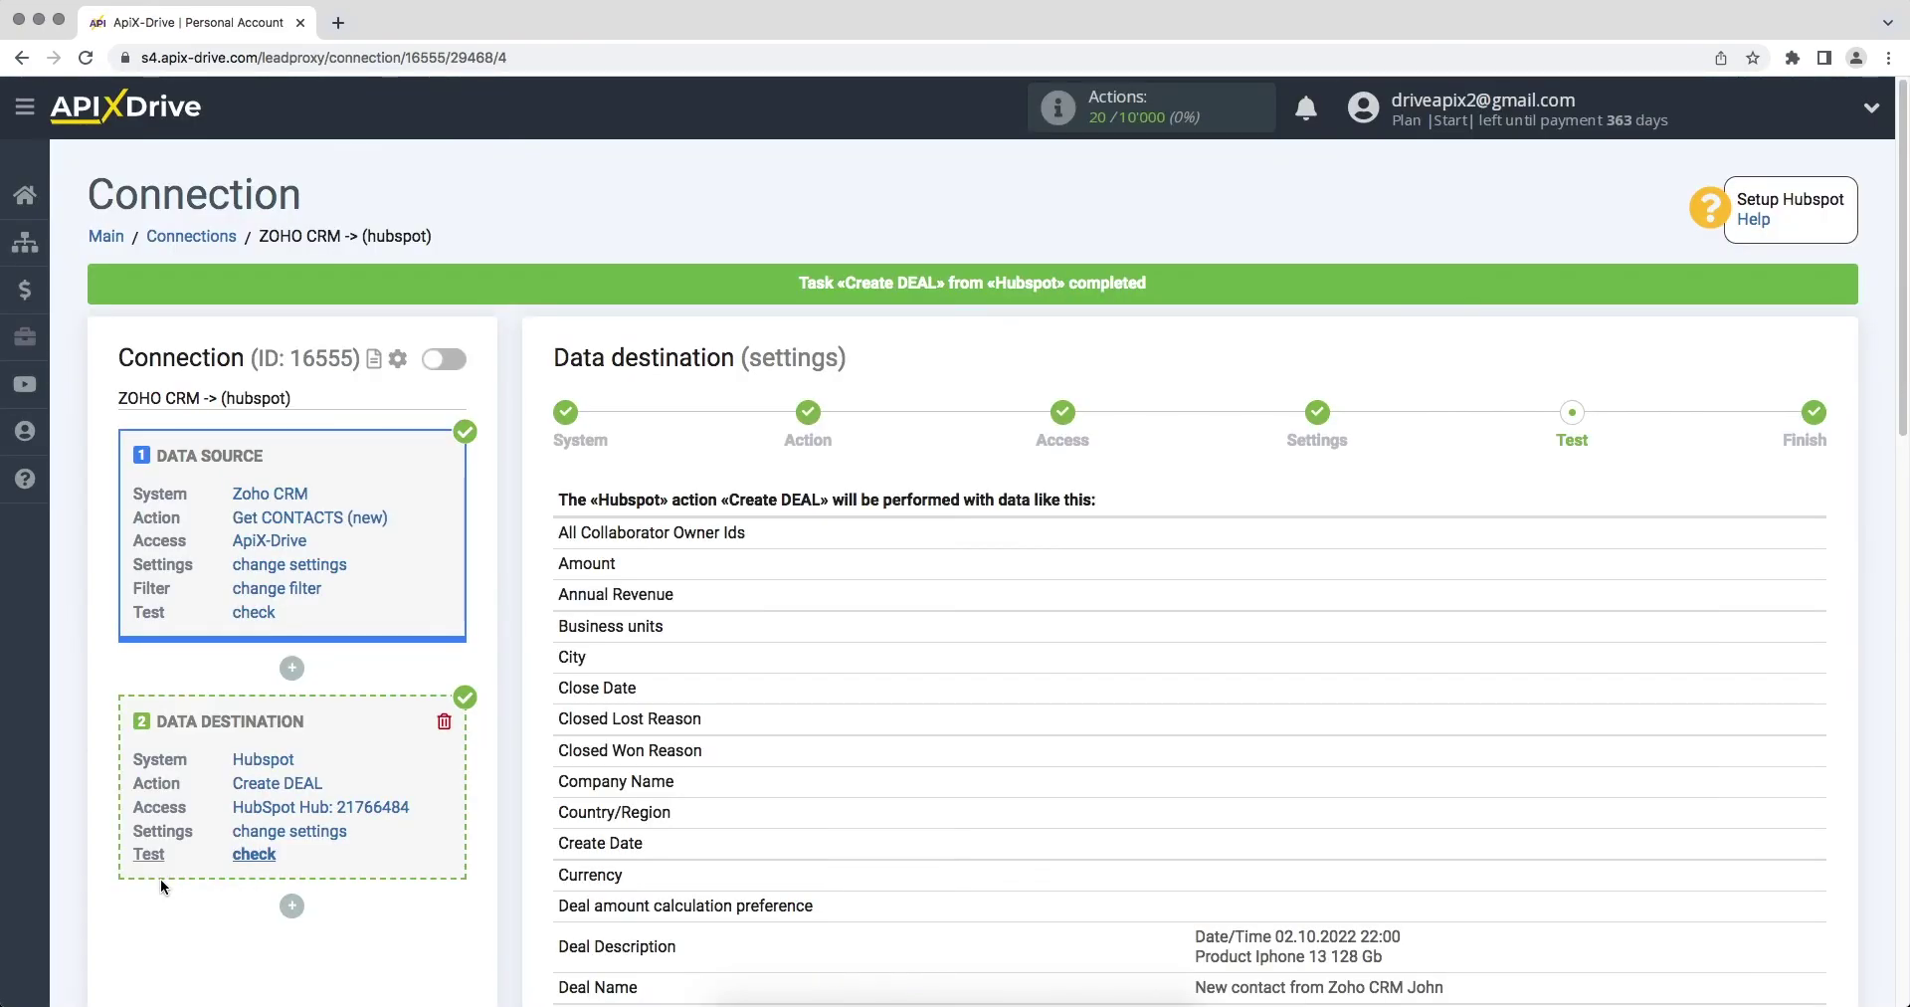
scroll(162, 885, down, 10)
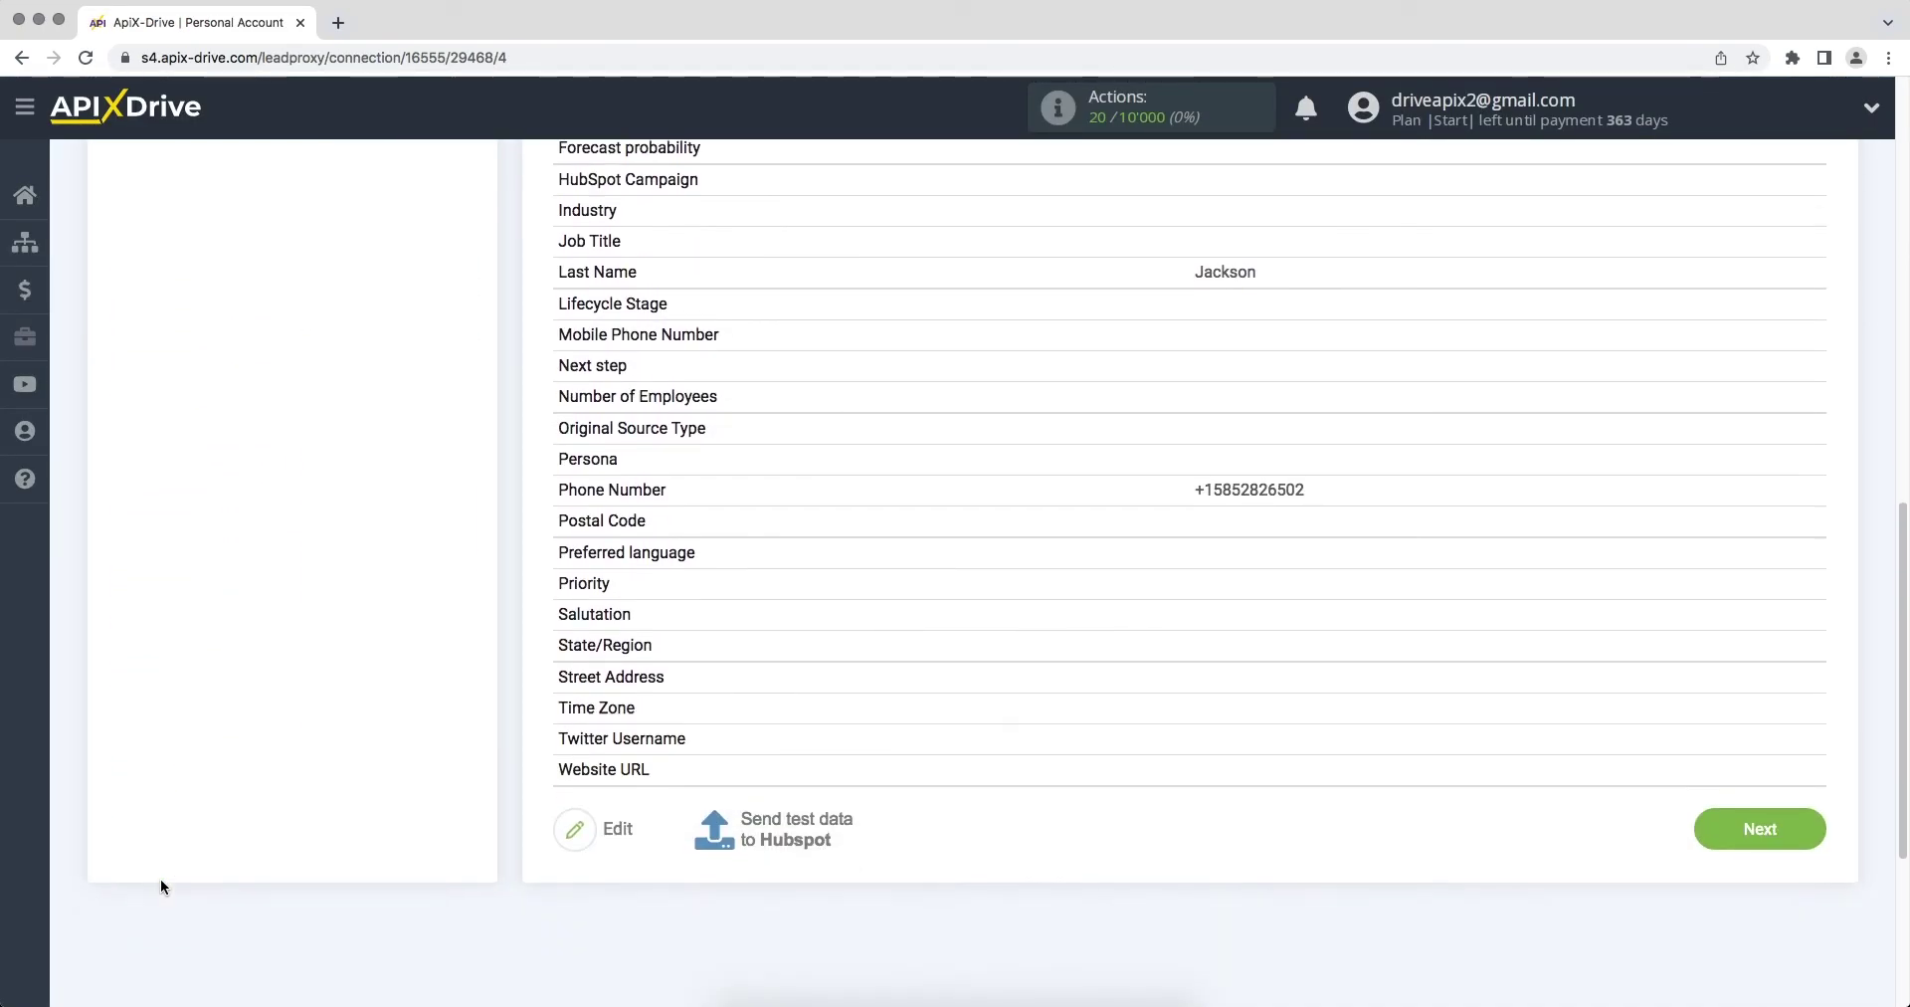
Step: Finish the HubSpot destination setup and enable auto-update for the Zoho CRM connection
scroll(162, 885, down, 4)
click(1719, 455)
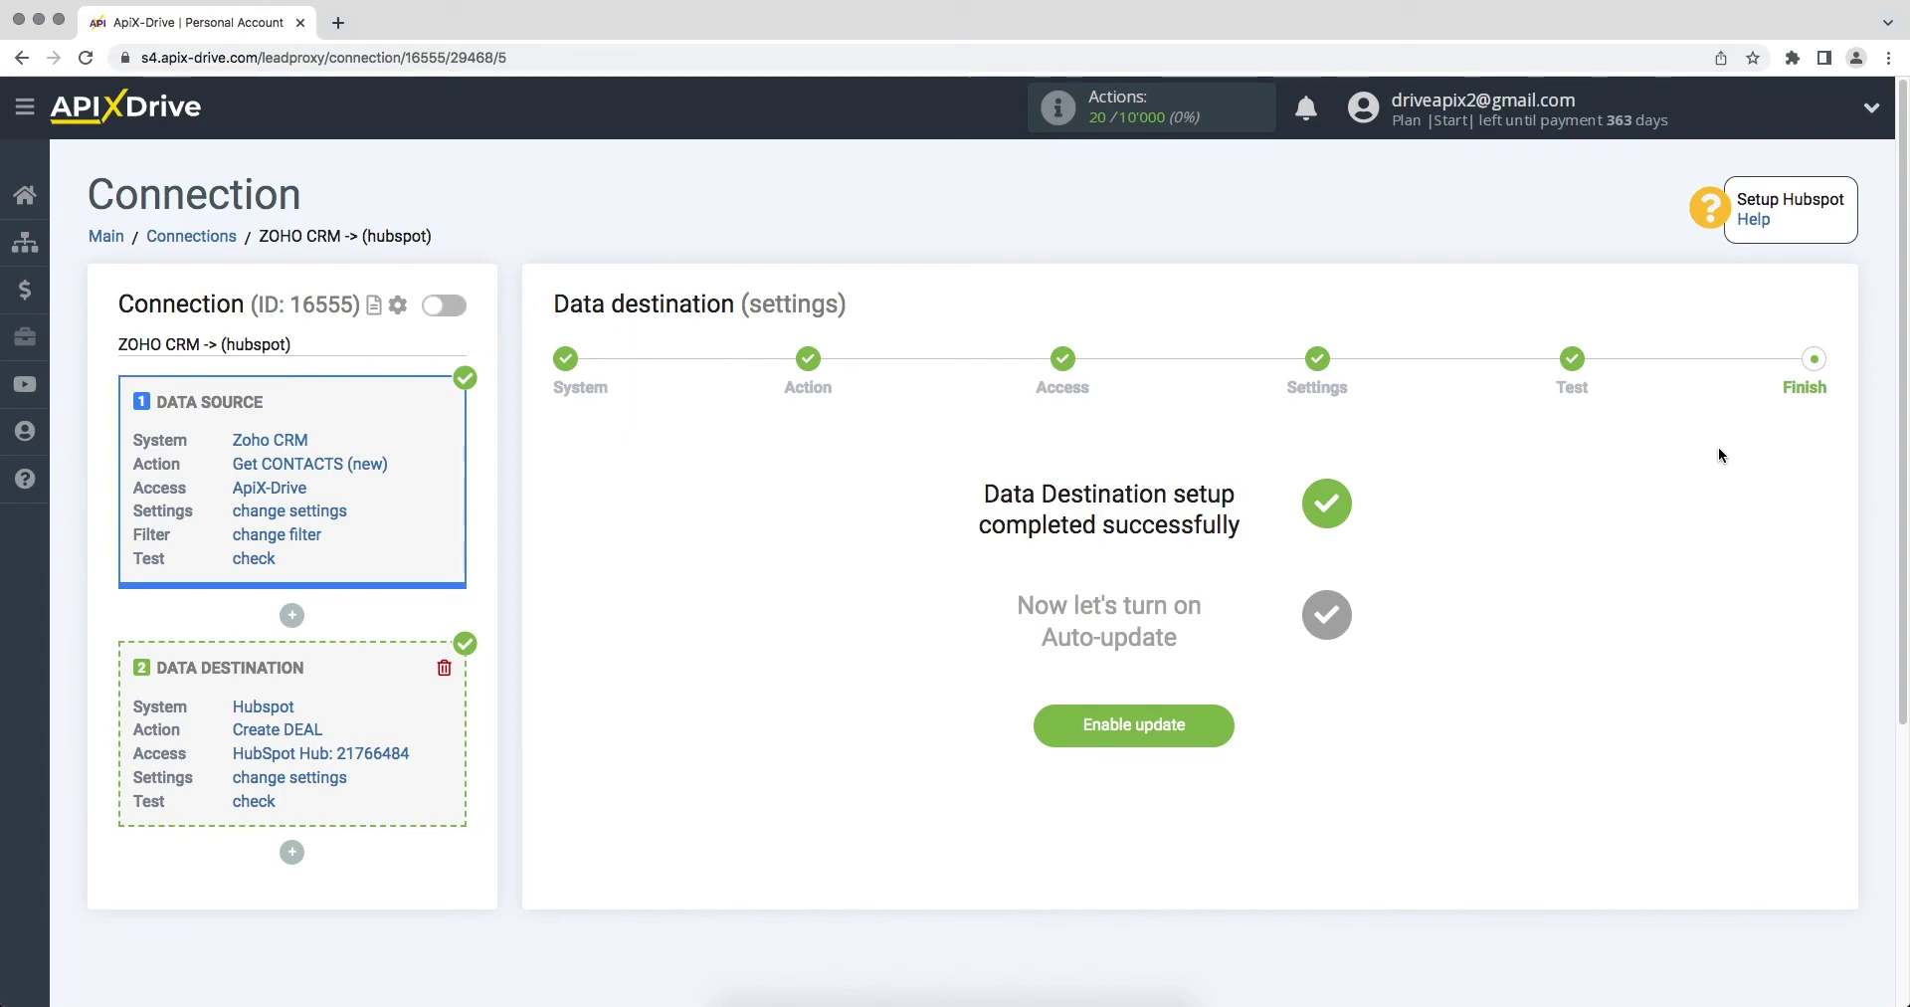
click(1081, 724)
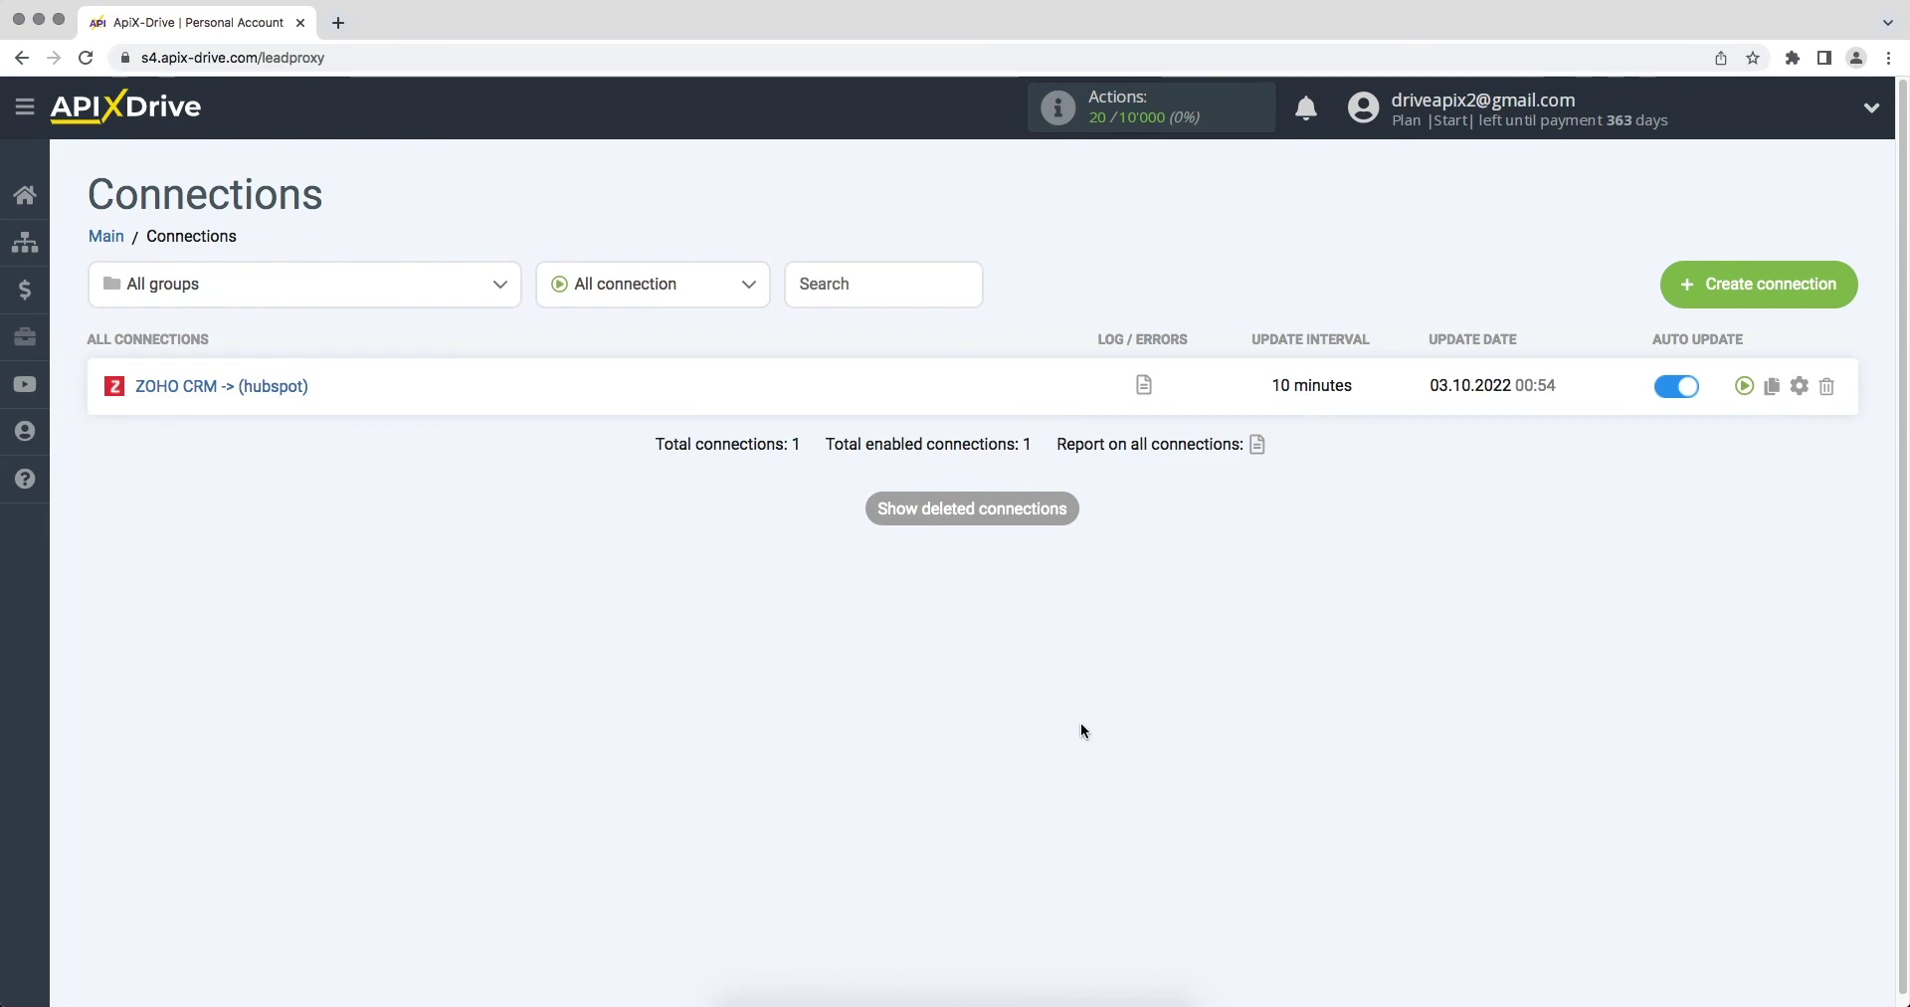
Step: Set the ZOHO CRM -> HubSpot connection's update interval to 5 minutes and save
click(1797, 390)
click(1147, 577)
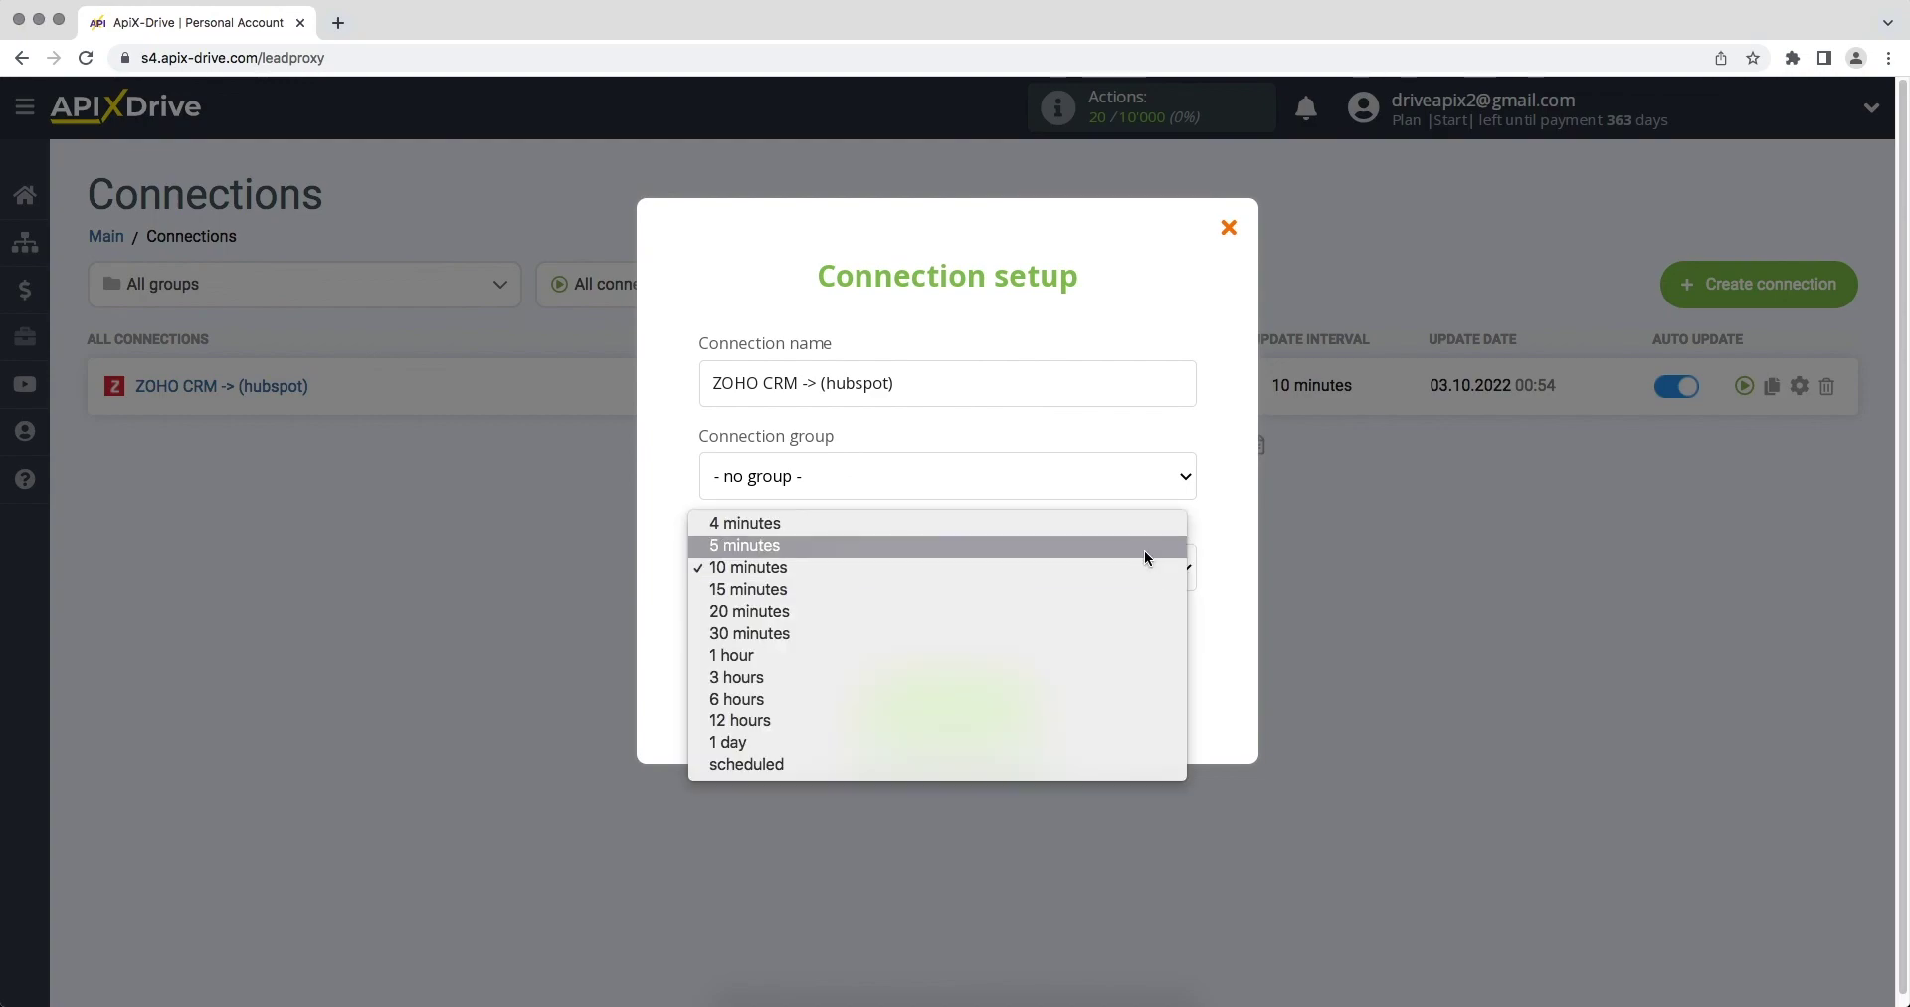
click(1145, 547)
click(890, 708)
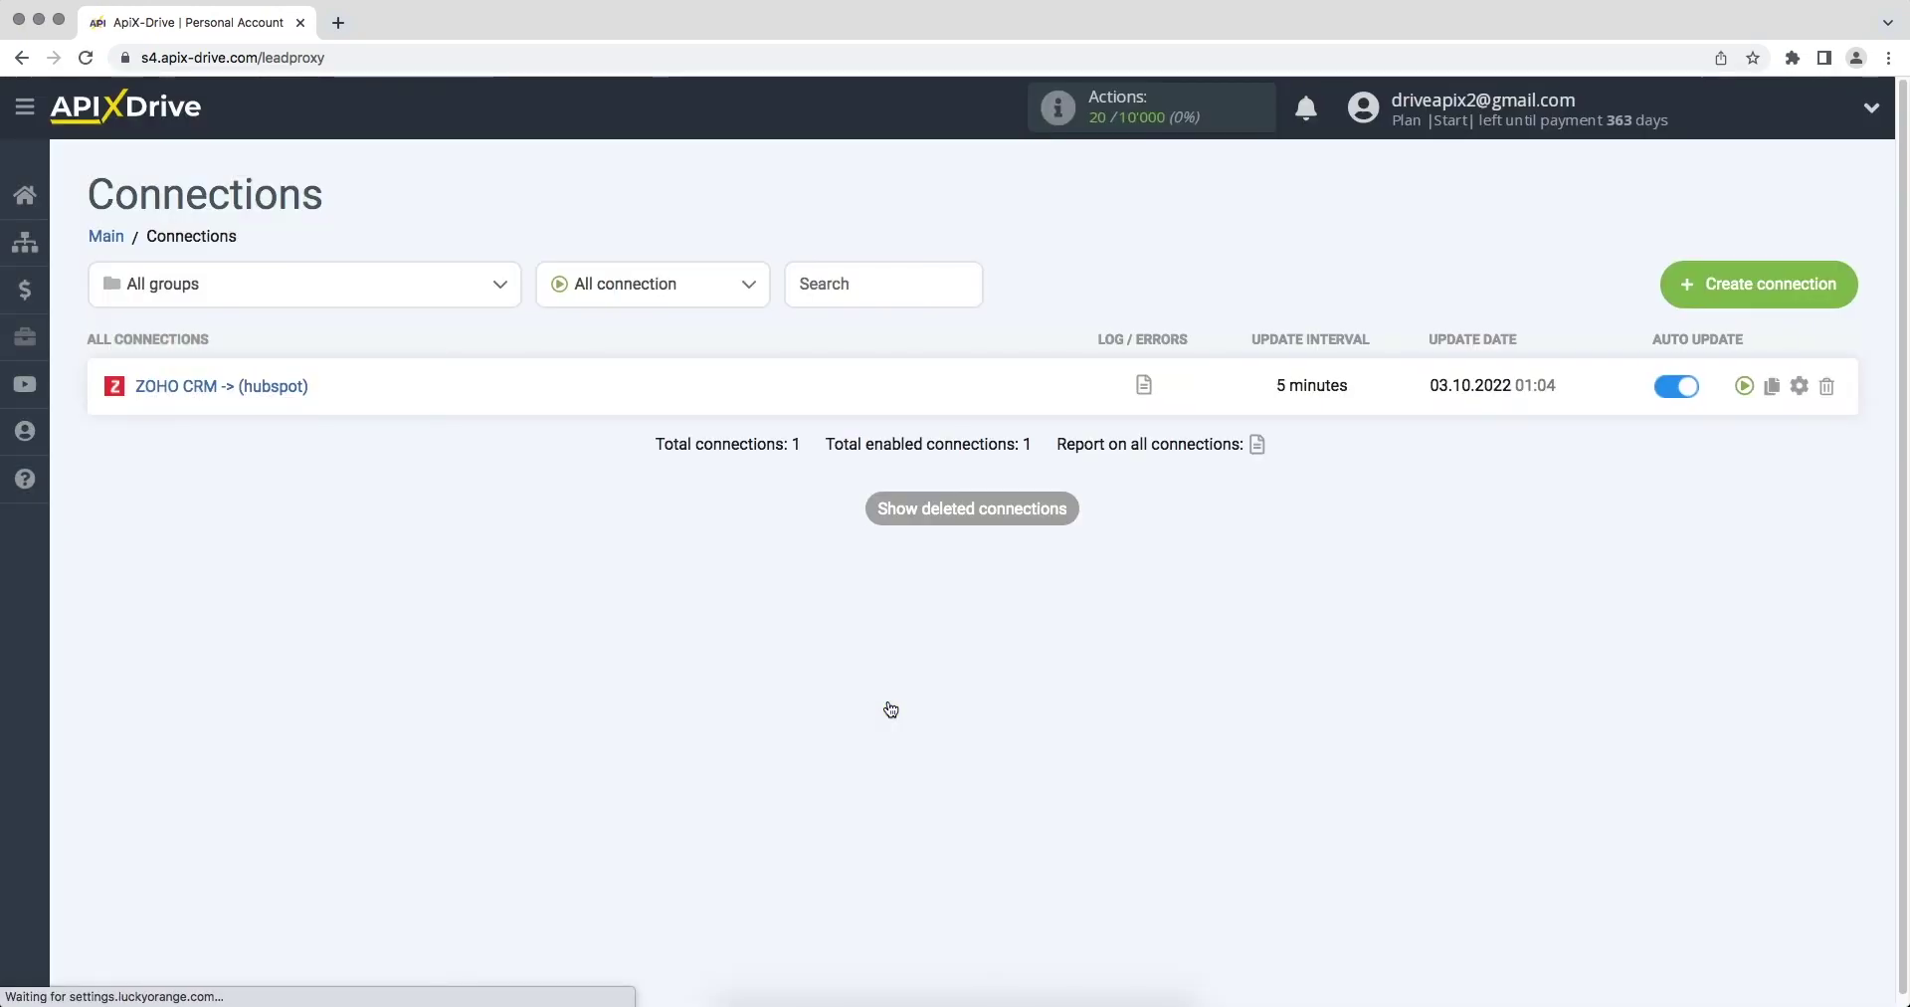